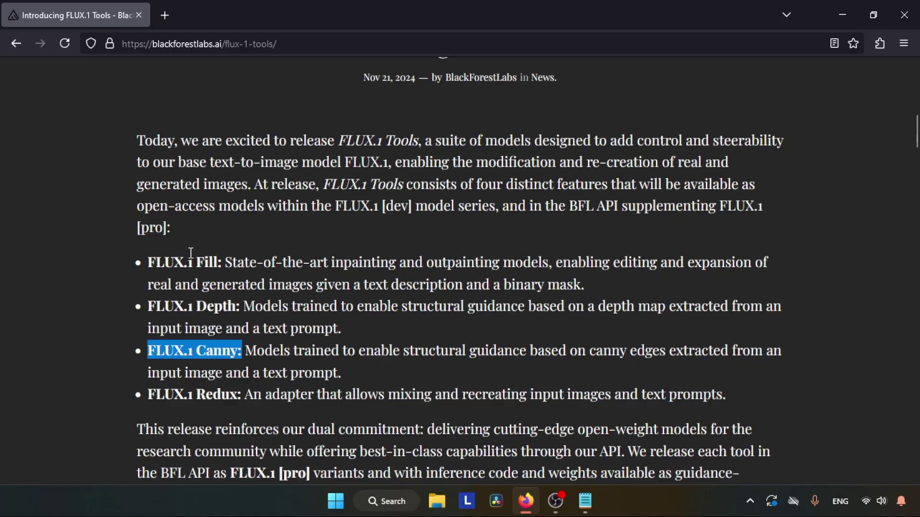
Review the FLUX.1 Fill and FLUX.1 Depth descriptions in the FLUX.1 Tools announcement.
{"action": "left_click", "coordinate": [205, 261]}
{"action": "left_click_drag", "start_coordinate": [205, 261], "coordinate": [229, 307]}
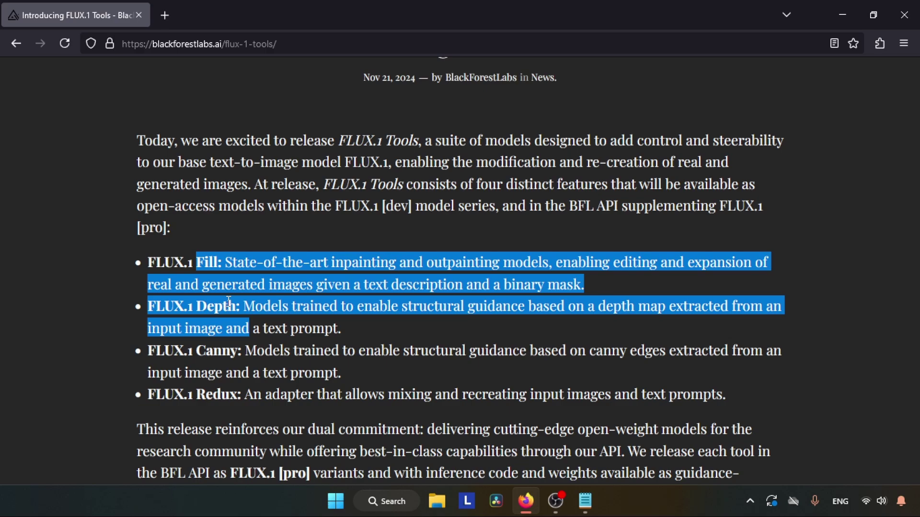
{"action": "left_click", "coordinate": [344, 300]}
Copy the Flux.1 Canny & VAE link from the Flux.1 Canny.txt notes and open it in the browser.
{"action": "left_click", "coordinate": [585, 501]}
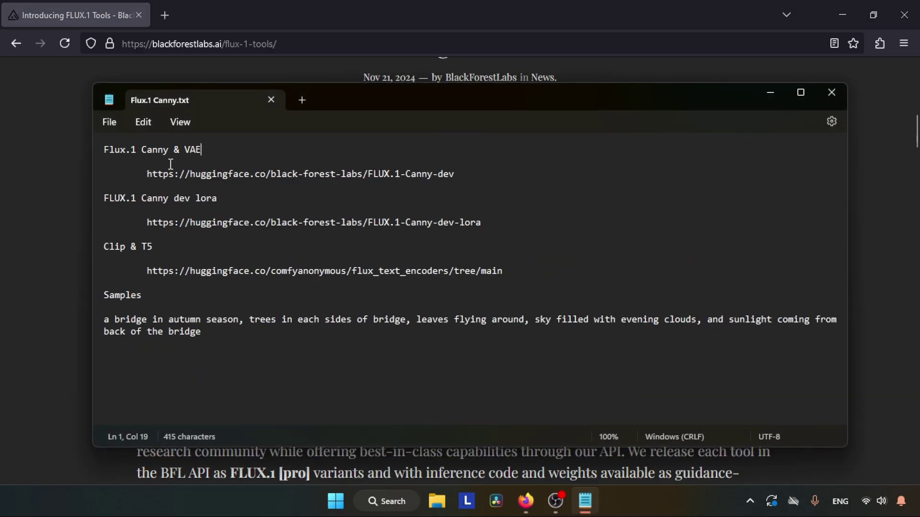
{"action": "left_click_drag", "start_coordinate": [147, 175], "coordinate": [467, 174]}
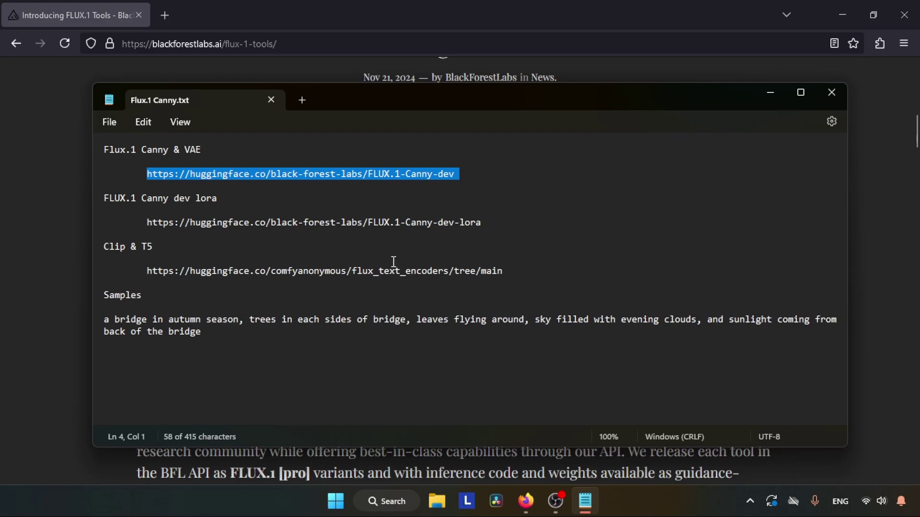
{"action": "key", "text": "ctrl+c"}
{"action": "left_click", "coordinate": [296, 46]}
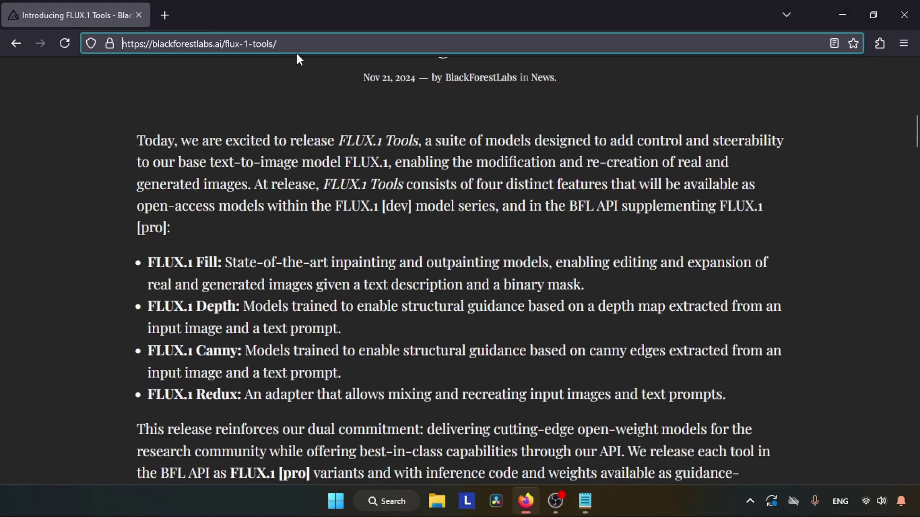
{"action": "key", "text": "ctrl+v"}
{"action": "key", "text": "Return"}
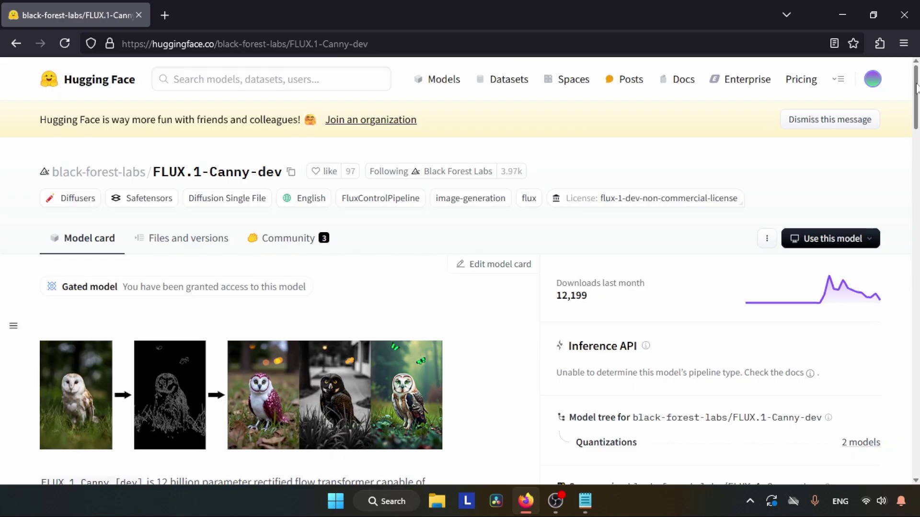
Check the gated model access notice on the FLUX.1-Canny-dev model card.
{"action": "scroll", "coordinate": [917, 86], "scroll_direction": "down", "scroll_amount": 1}
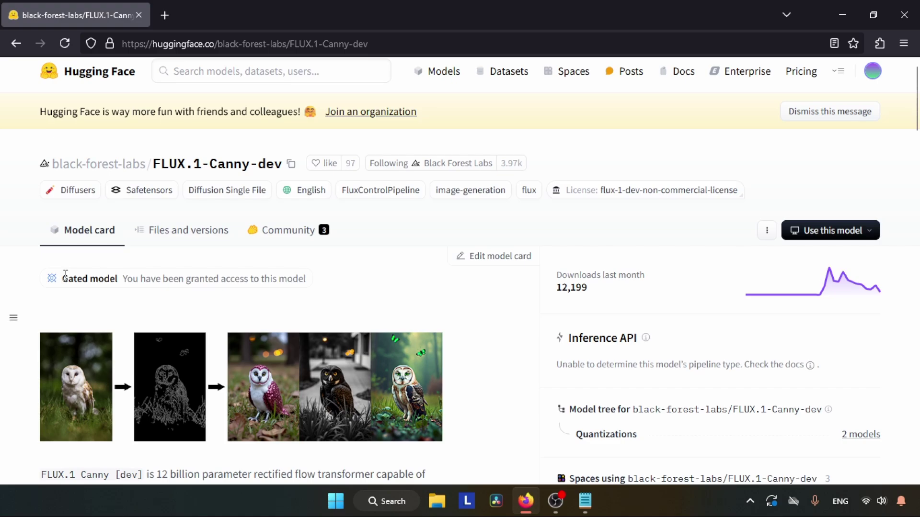
{"action": "left_click_drag", "start_coordinate": [65, 276], "coordinate": [341, 276]}
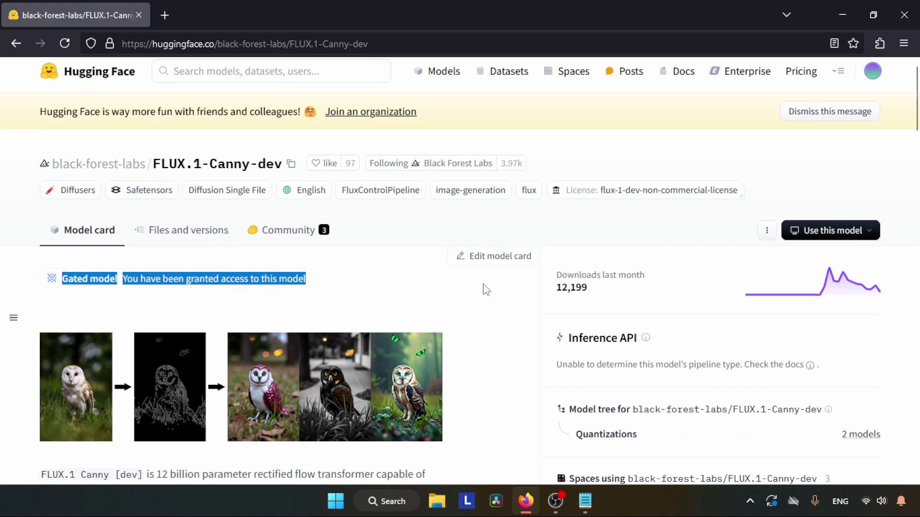
{"action": "scroll", "coordinate": [443, 292], "scroll_direction": "down", "scroll_amount": 1}
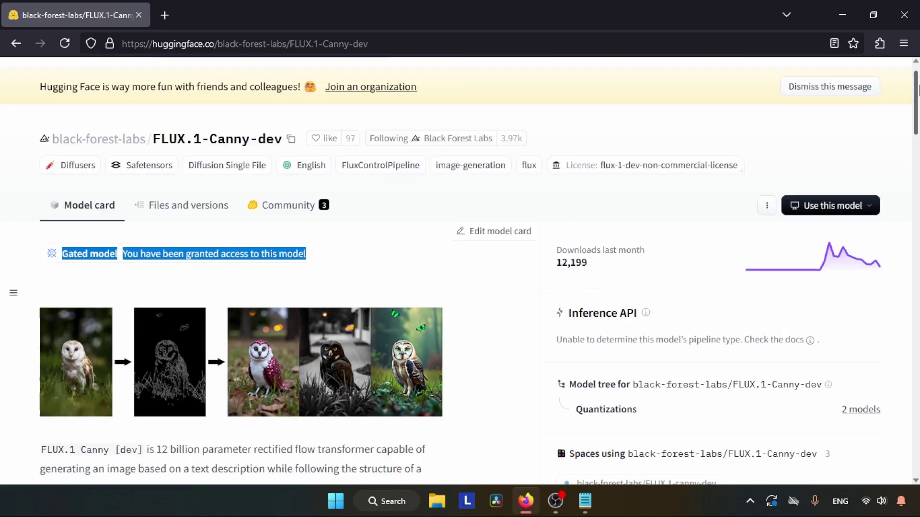
{"action": "scroll", "coordinate": [325, 450], "scroll_direction": "up", "scroll_amount": 1}
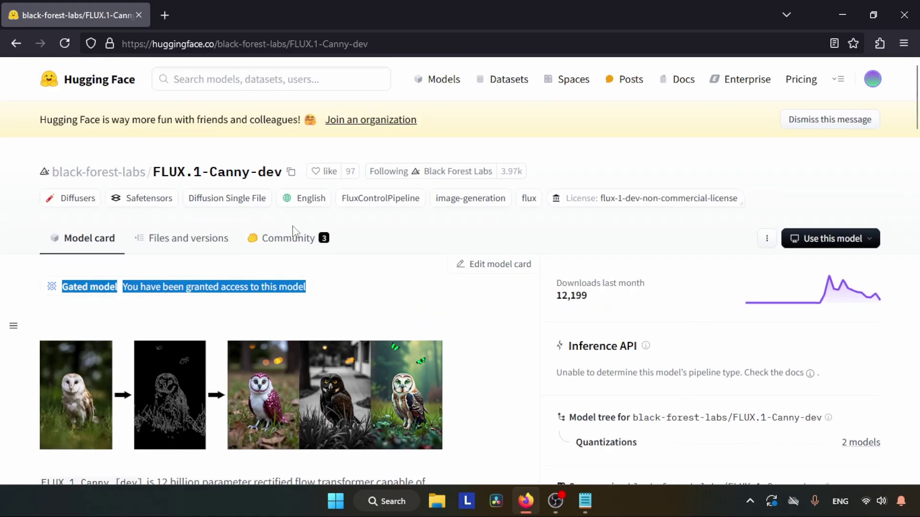
Open the FLUX.1-Canny-dev repository's file list and locate flux1-canny-dev.safetensors and ae.safetensors.
{"action": "left_click", "coordinate": [158, 242]}
{"action": "scroll", "coordinate": [503, 376], "scroll_direction": "down", "scroll_amount": 5}
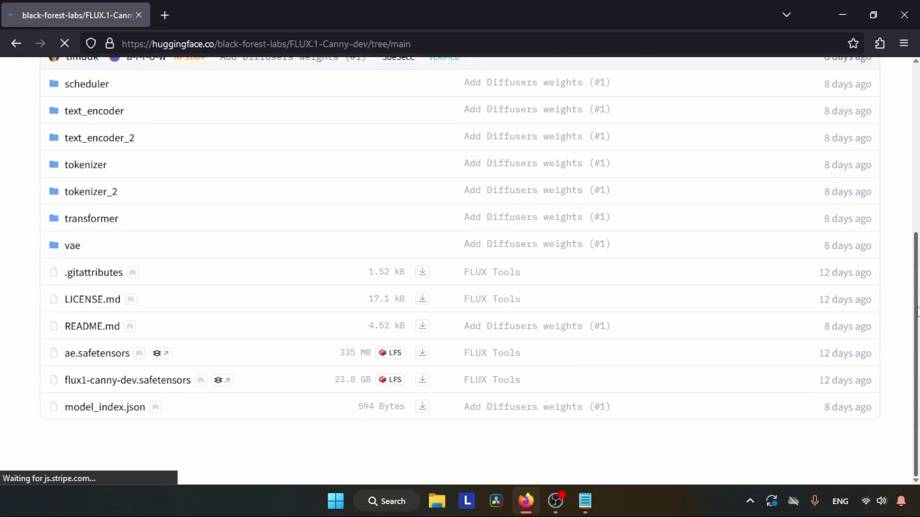
{"action": "left_click_drag", "start_coordinate": [62, 379], "coordinate": [230, 383]}
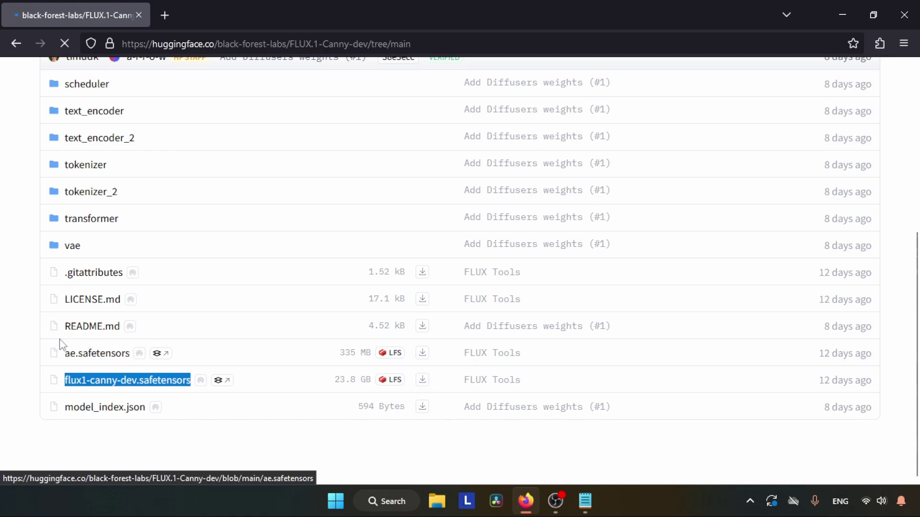
{"action": "left_click_drag", "start_coordinate": [59, 349], "coordinate": [131, 343]}
{"action": "left_click", "coordinate": [261, 355]}
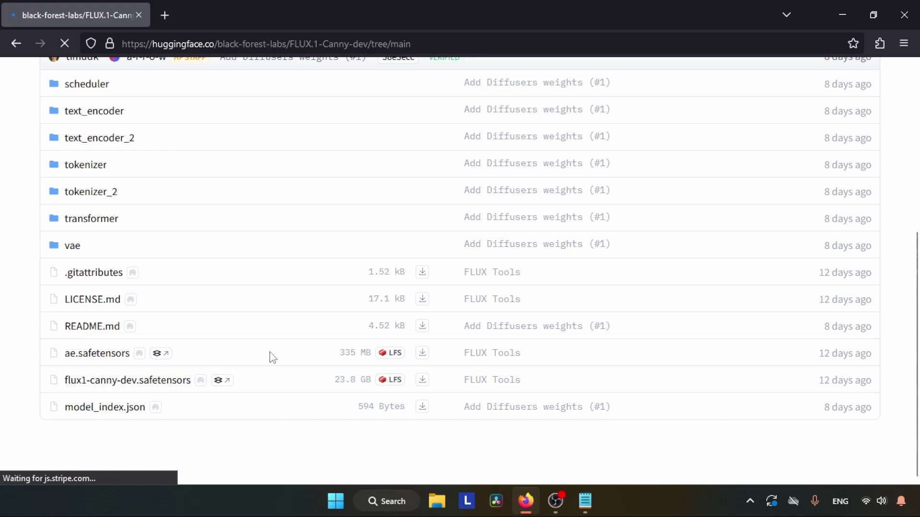
{"action": "right_click", "coordinate": [48, 342]}
{"action": "left_click", "coordinate": [31, 339]}
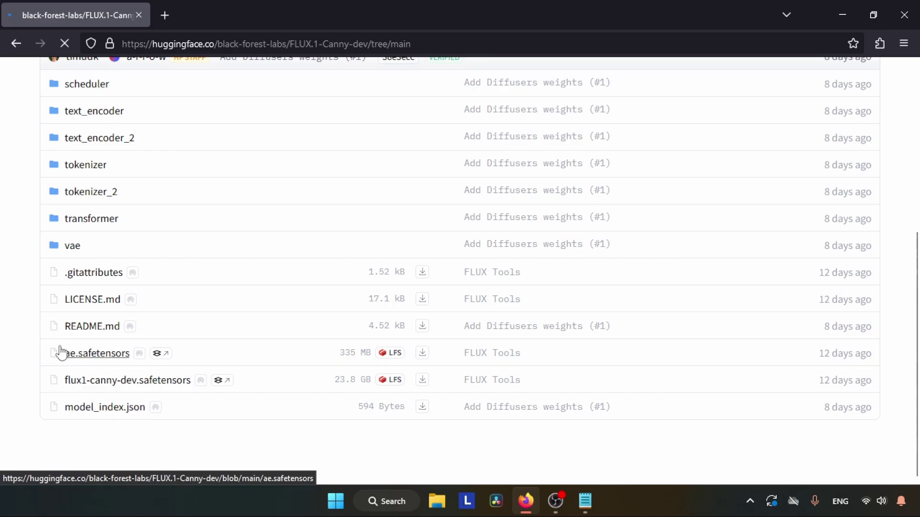
Open the FLUX.1 Canny dev lora link from the notes in a new browser tab and close the previous tab.
{"action": "left_click", "coordinate": [584, 501]}
{"action": "left_click_drag", "start_coordinate": [143, 223], "coordinate": [501, 227]}
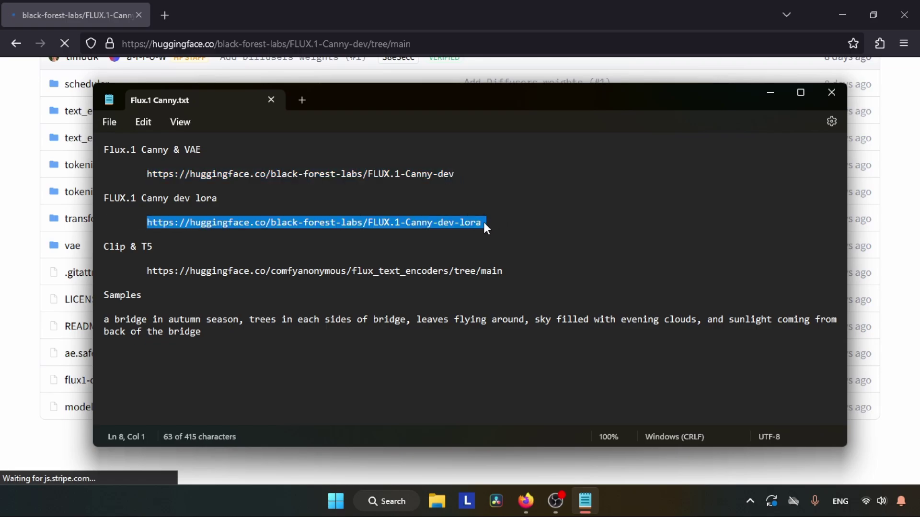
{"action": "left_click", "coordinate": [165, 15]}
{"action": "key", "text": "ctrl+v"}
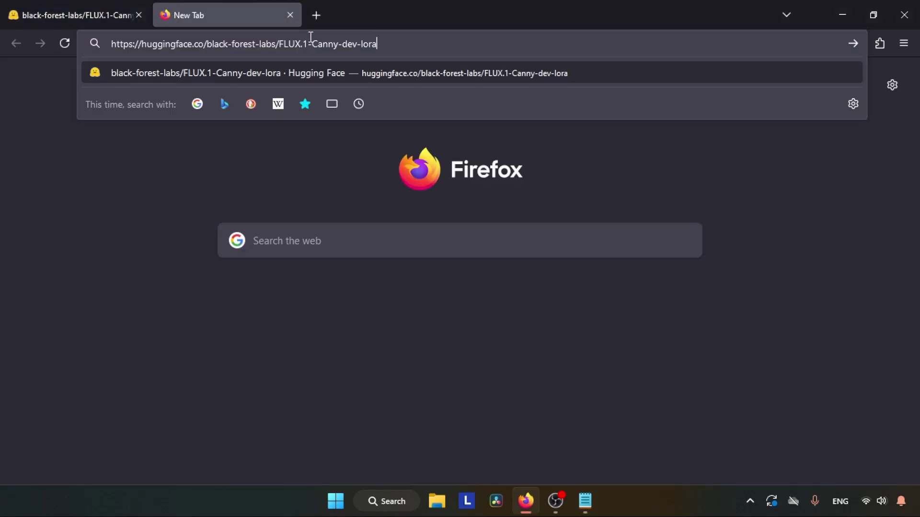
{"action": "key", "text": "Return"}
{"action": "left_click", "coordinate": [139, 15]}
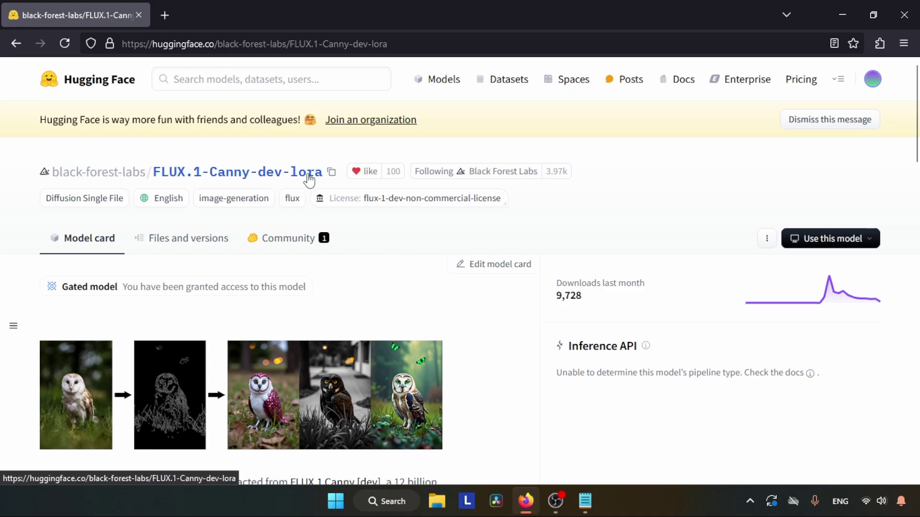
Copy the Clip & T5 link from the notes and load the flux_text_encoders repository in the current tab.
{"action": "left_click", "coordinate": [585, 501]}
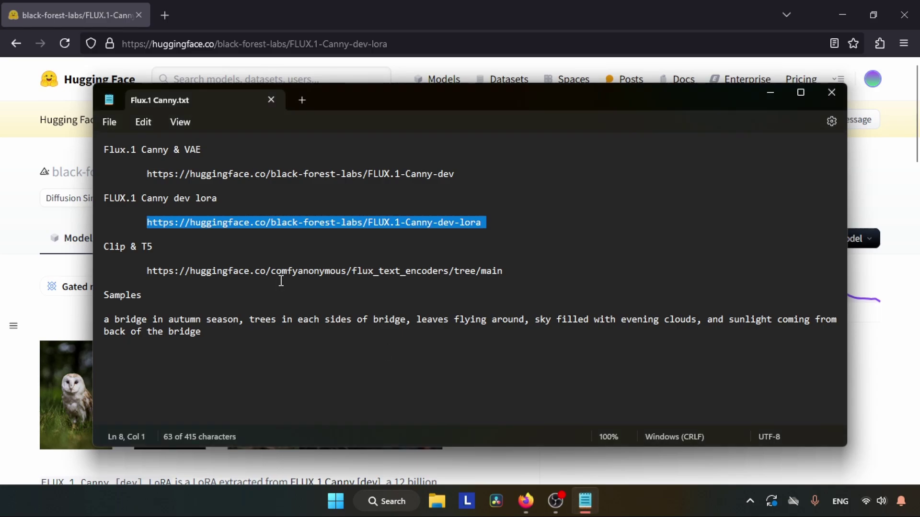
{"action": "left_click_drag", "start_coordinate": [511, 272], "coordinate": [145, 270]}
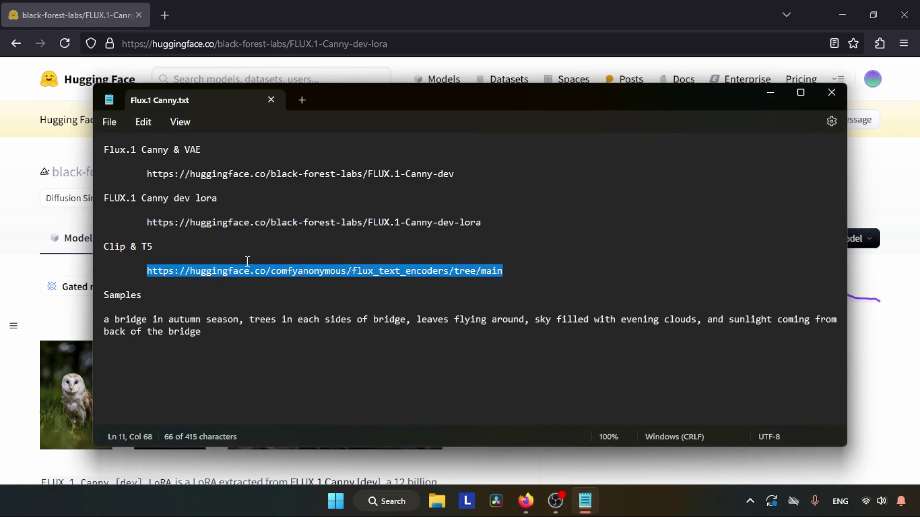
{"action": "key", "text": "ctrl+c"}
{"action": "left_click", "coordinate": [330, 41]}
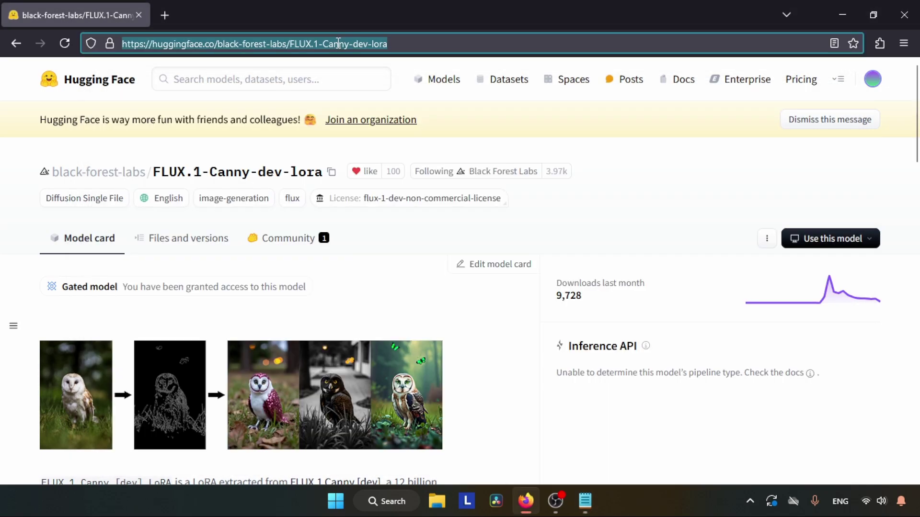
{"action": "key", "text": "ctrl+v"}
{"action": "key", "text": "Return"}
Examine the clip_l.safetensors and t5xxl text encoder files listed in the flux_text_encoders repository.
{"action": "scroll", "coordinate": [918, 99], "scroll_direction": "down", "scroll_amount": 3}
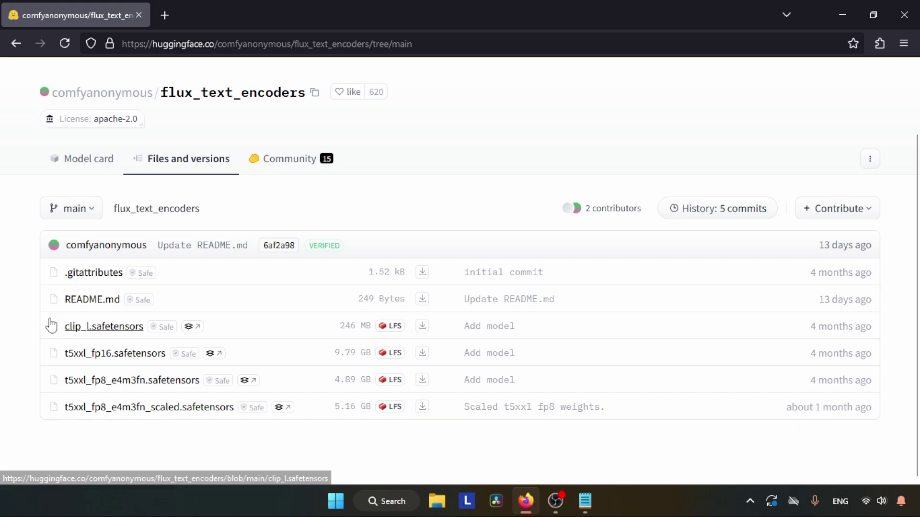
{"action": "left_click_drag", "start_coordinate": [46, 320], "coordinate": [222, 324]}
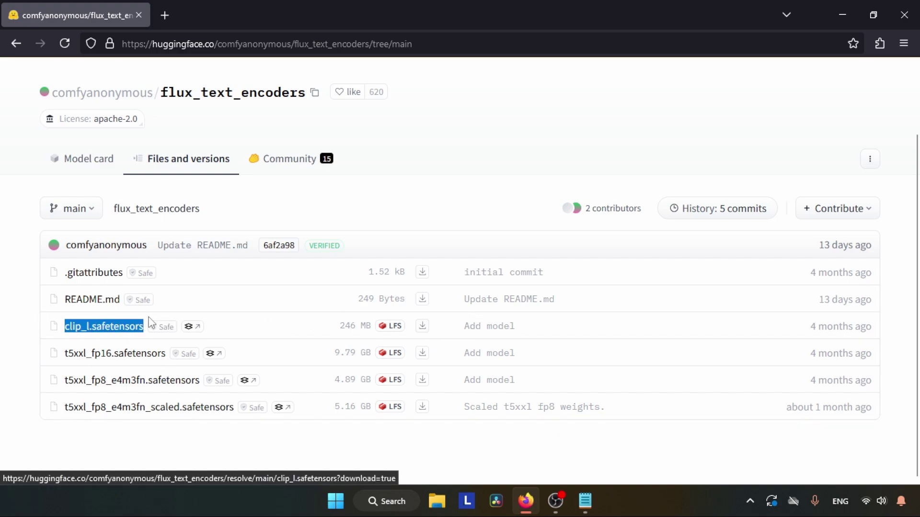
{"action": "left_click_drag", "start_coordinate": [54, 350], "coordinate": [96, 351]}
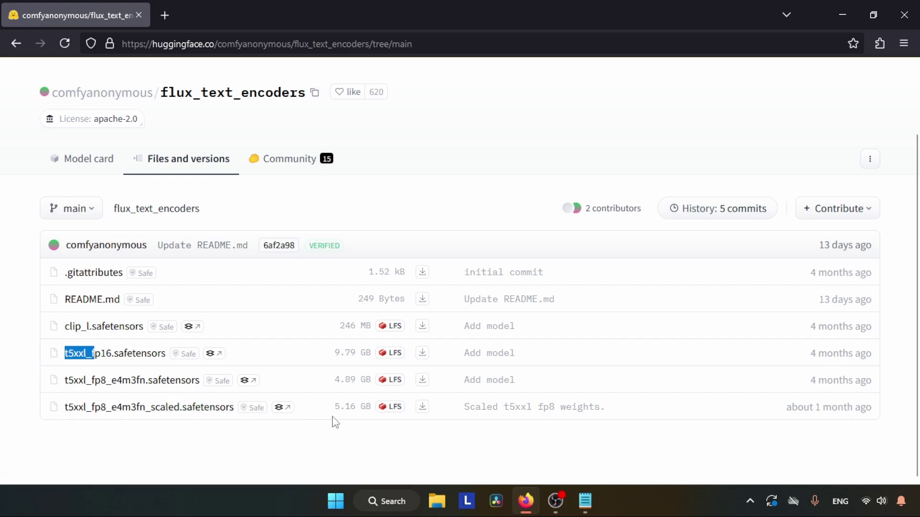
{"action": "left_click", "coordinate": [316, 430]}
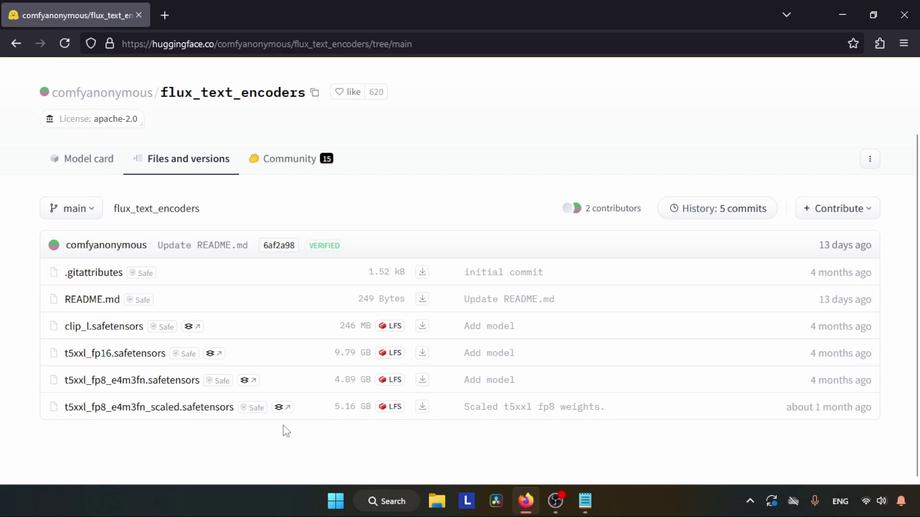
Minimize the browser and switch to File Explorer with the Downloads folder open.
{"action": "left_click", "coordinate": [594, 502]}
{"action": "left_click", "coordinate": [594, 502]}
{"action": "left_click", "coordinate": [526, 501]}
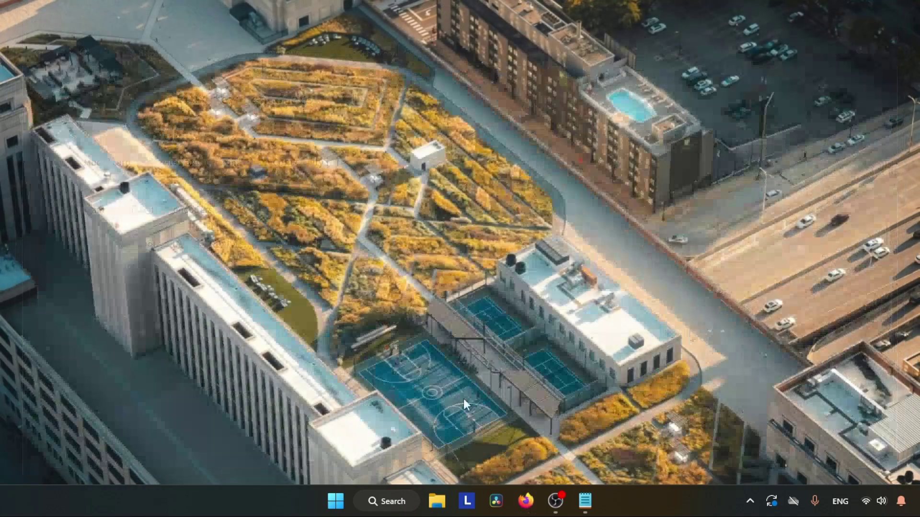
{"action": "left_click", "coordinate": [437, 502]}
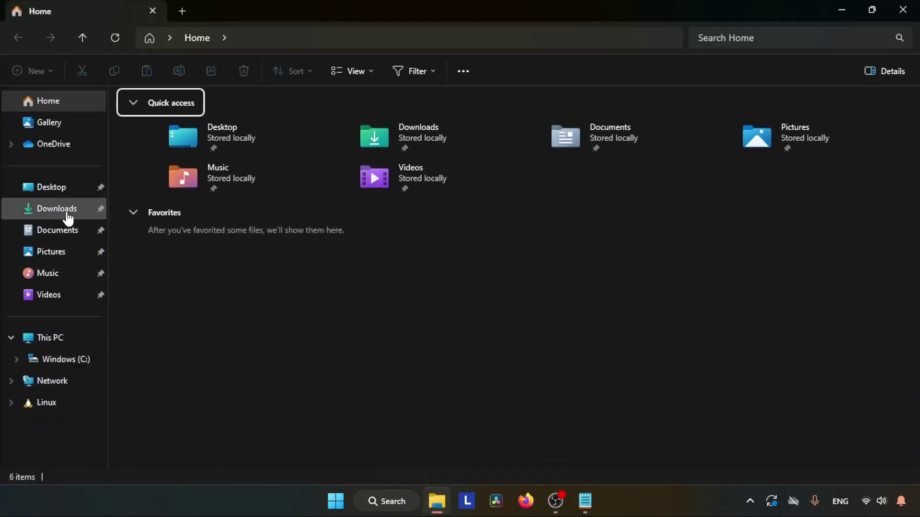
{"action": "left_click", "coordinate": [68, 213]}
Move ae.safetensors from Downloads into the ComfyUI_windows_portable\ComfyUI\models\vae folder.
{"action": "left_click", "coordinate": [204, 128]}
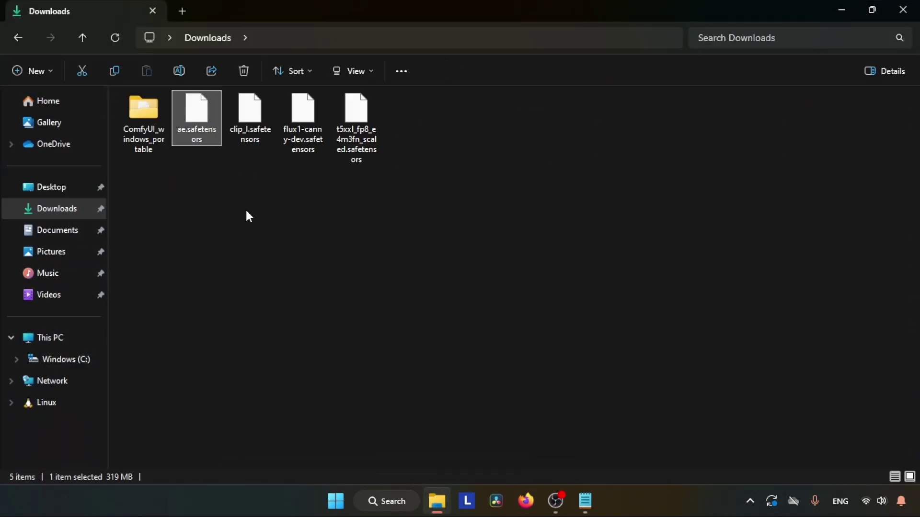
{"action": "key", "text": "ctrl+x"}
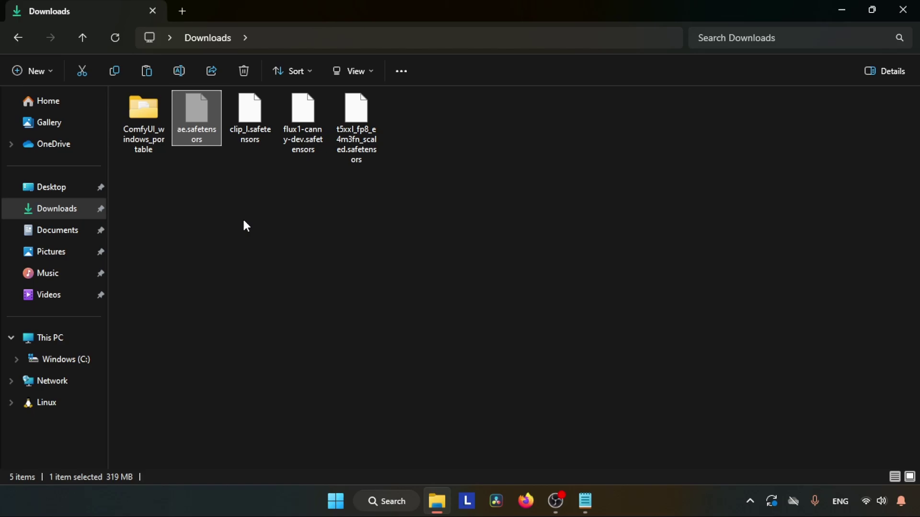
{"action": "left_click", "coordinate": [146, 142]}
{"action": "double_click", "coordinate": [146, 141]}
{"action": "double_click", "coordinate": [171, 117]}
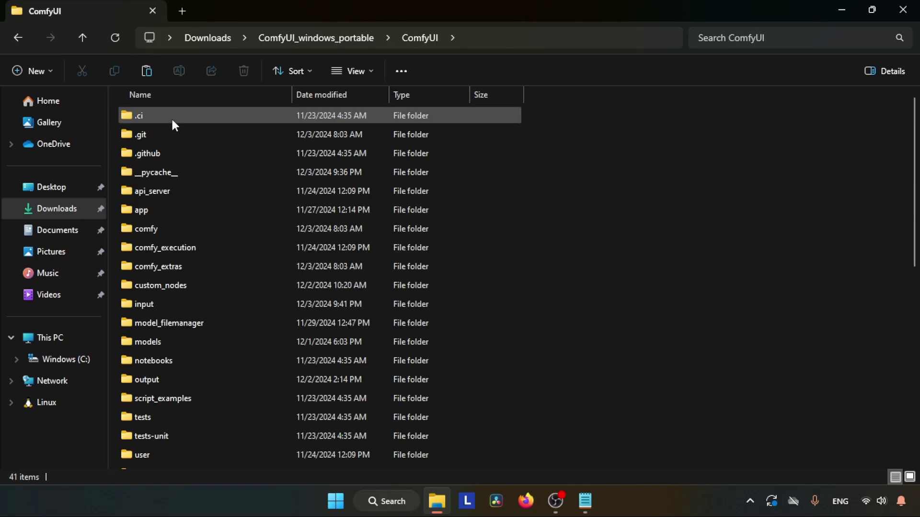
{"action": "double_click", "coordinate": [160, 344]}
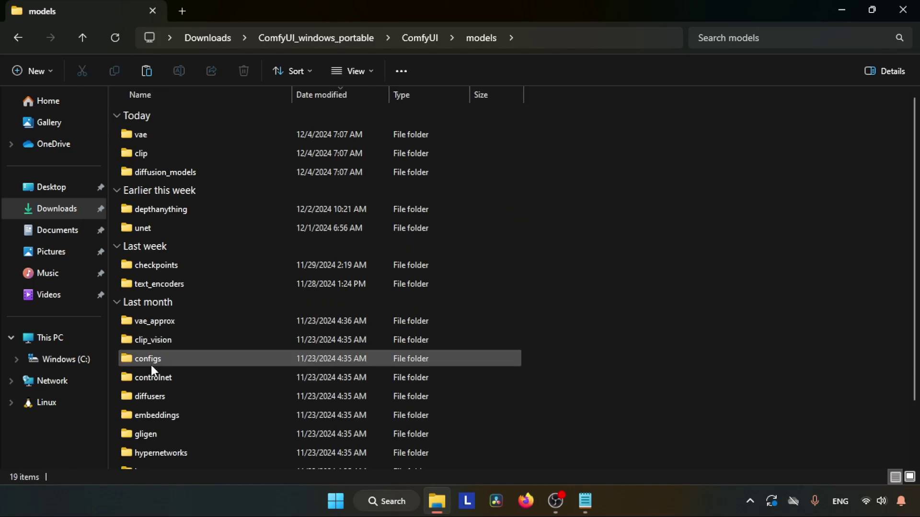
{"action": "double_click", "coordinate": [166, 135]}
{"action": "key", "text": "ctrl+v"}
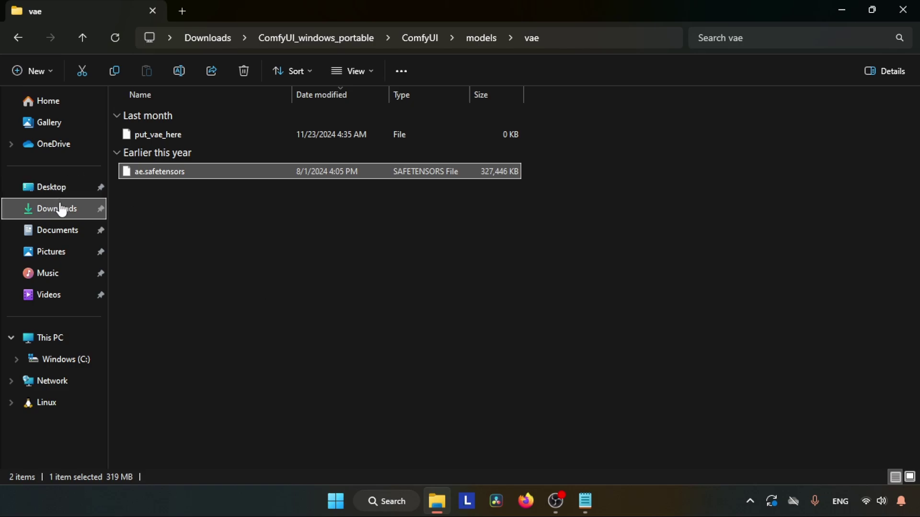
Move clip_l.safetensors and t5xxl_fp8_e4m3fn_scaled.safetensors from Downloads into the ComfyUI_windows_portable\ComfyUI\models\clip folder.
{"action": "left_click", "coordinate": [64, 210]}
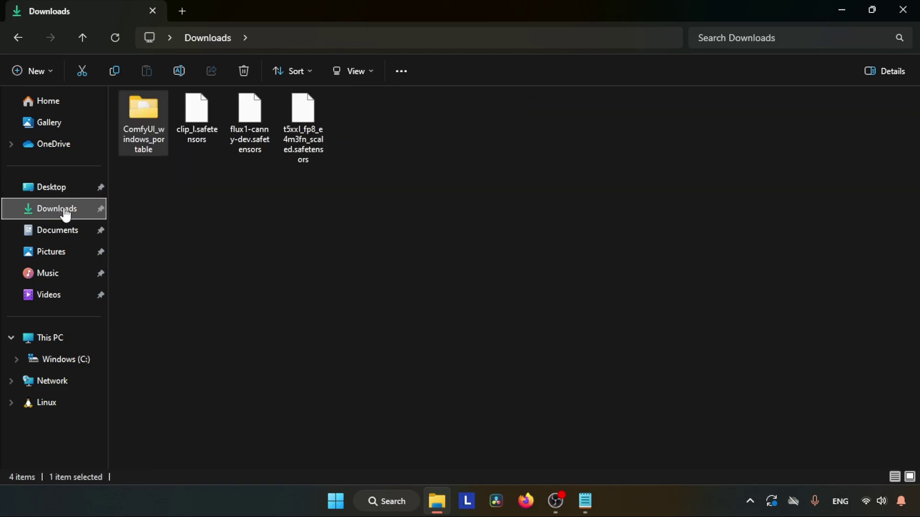
{"action": "left_click", "coordinate": [197, 138]}
{"action": "left_click", "coordinate": [301, 140], "text": "ctrl"}
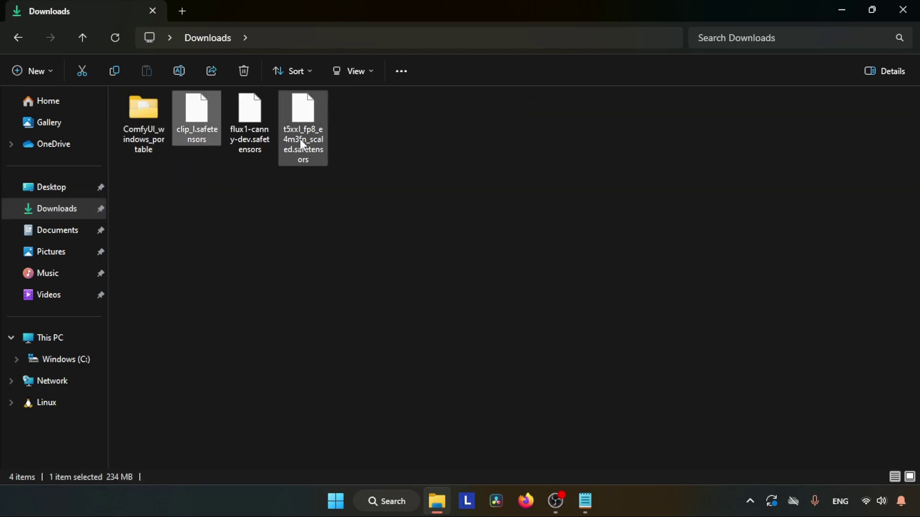
{"action": "double_click", "coordinate": [145, 131]}
{"action": "left_click", "coordinate": [159, 118]}
{"action": "double_click", "coordinate": [160, 119]}
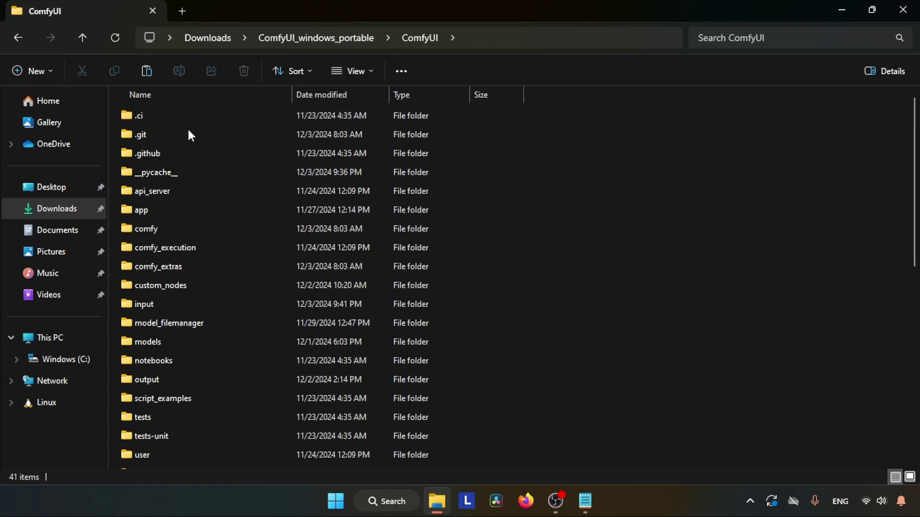
{"action": "double_click", "coordinate": [162, 341]}
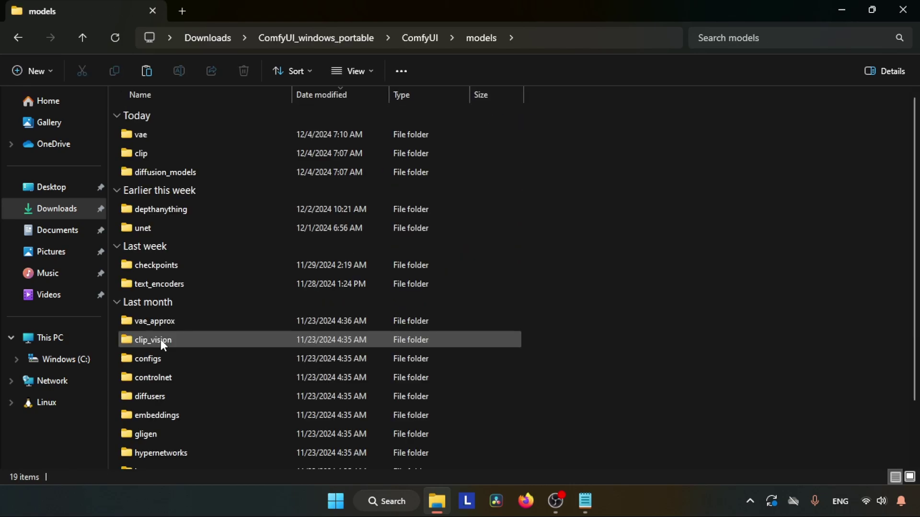
{"action": "double_click", "coordinate": [203, 154]}
{"action": "key", "text": "ctrl+v"}
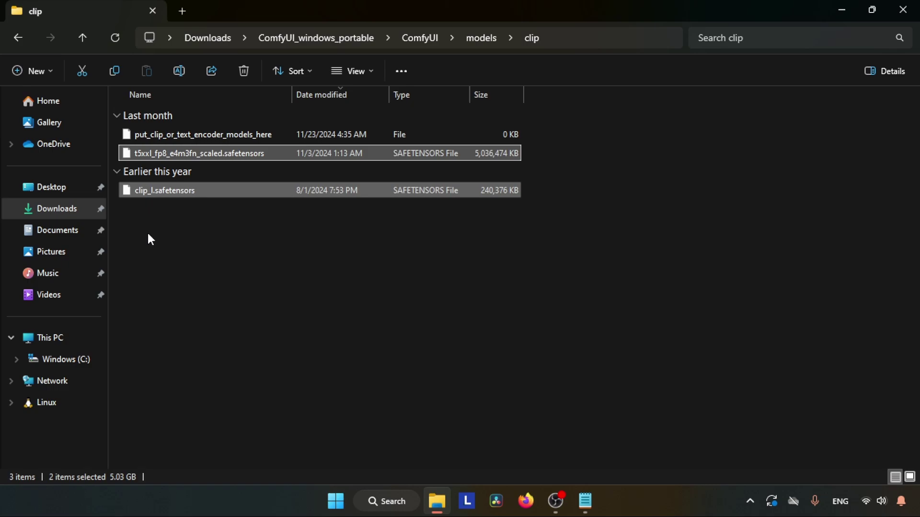
Move flux1-canny-dev.safetensors from Downloads into the ComfyUI_windows_portable\ComfyUI\models\diffusion_models folder.
{"action": "left_click", "coordinate": [39, 209]}
{"action": "left_click", "coordinate": [194, 120]}
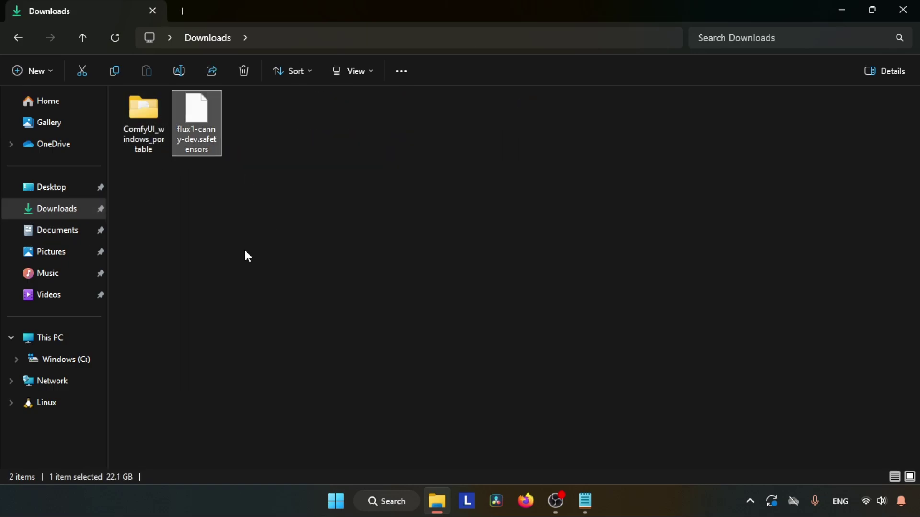
{"action": "key", "text": "ctrl+x"}
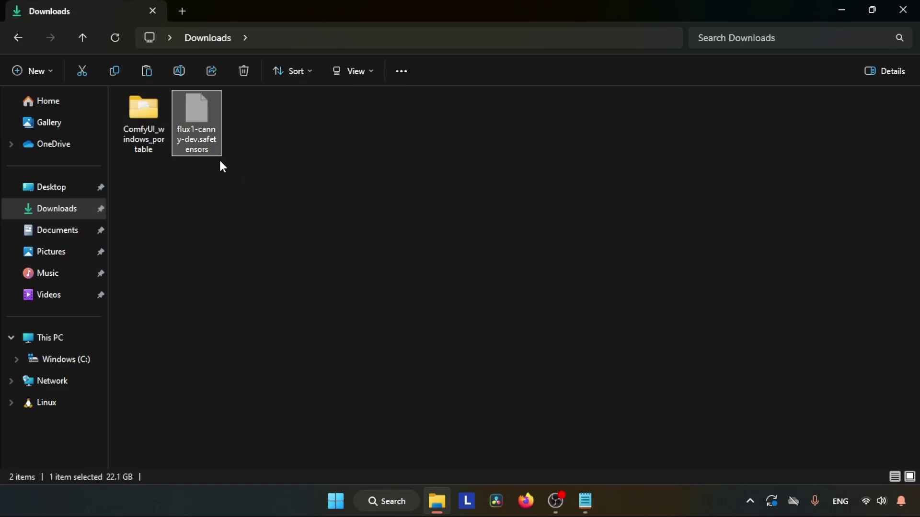
{"action": "double_click", "coordinate": [144, 117]}
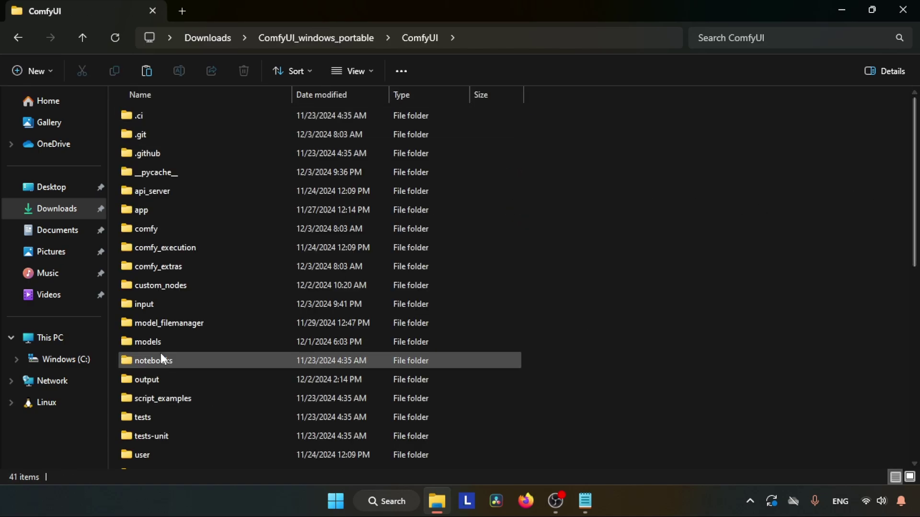
{"action": "double_click", "coordinate": [160, 346]}
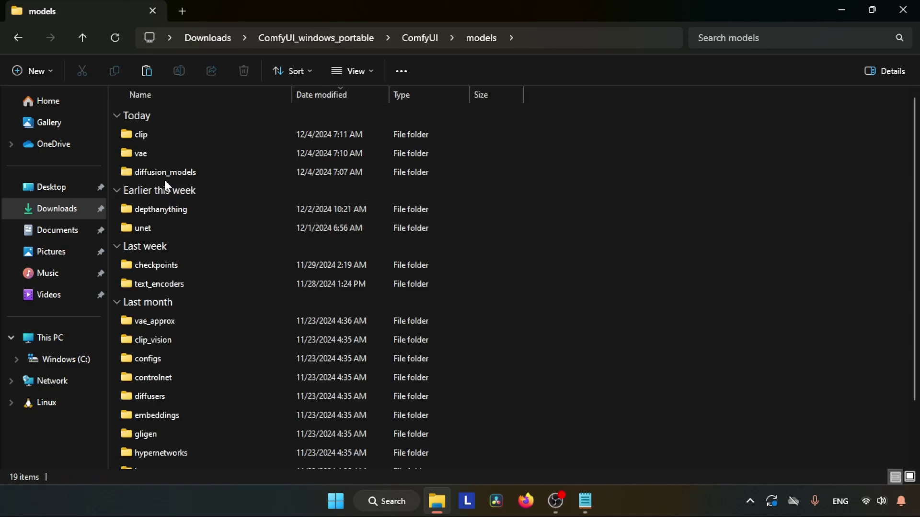
{"action": "double_click", "coordinate": [165, 176]}
{"action": "key", "text": "ctrl+v"}
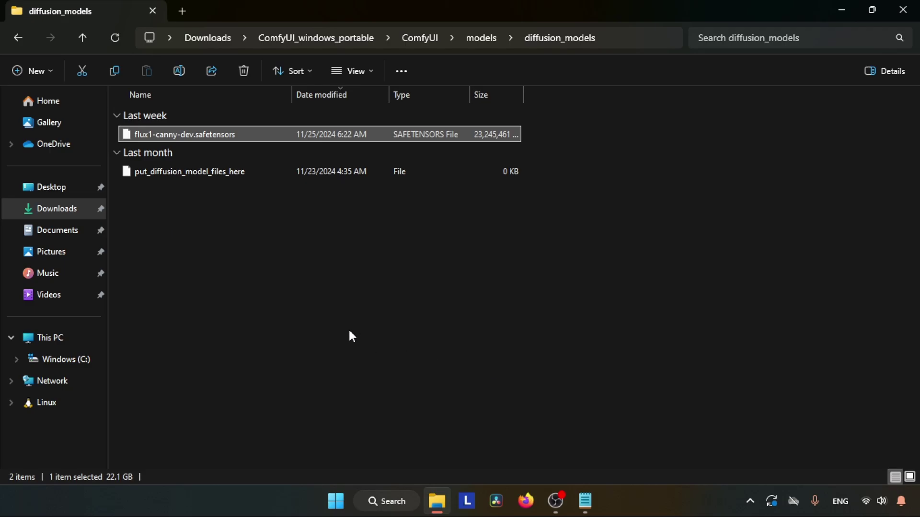
Launch ComfyUI with run_nvidia_gpu from the ComfyUI_windows_portable folder and clear the workflow.
{"action": "left_click", "coordinate": [289, 31]}
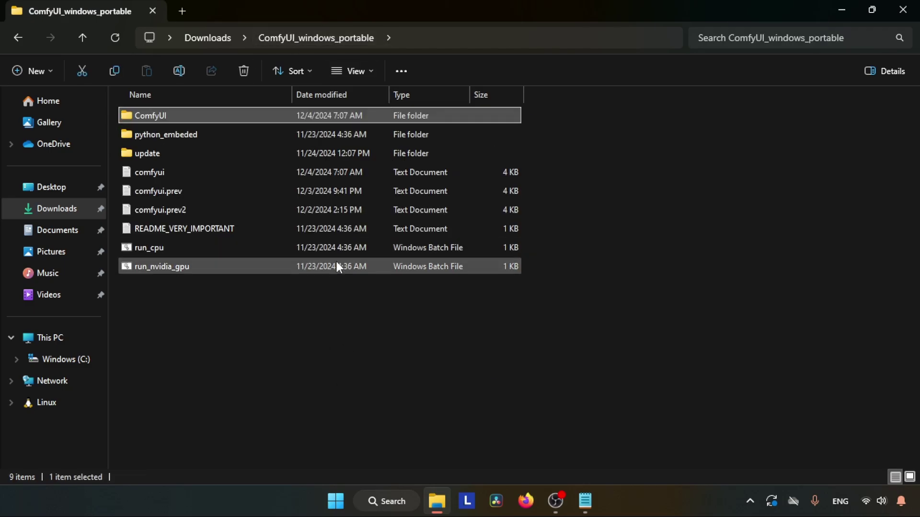
{"action": "left_click", "coordinate": [170, 271]}
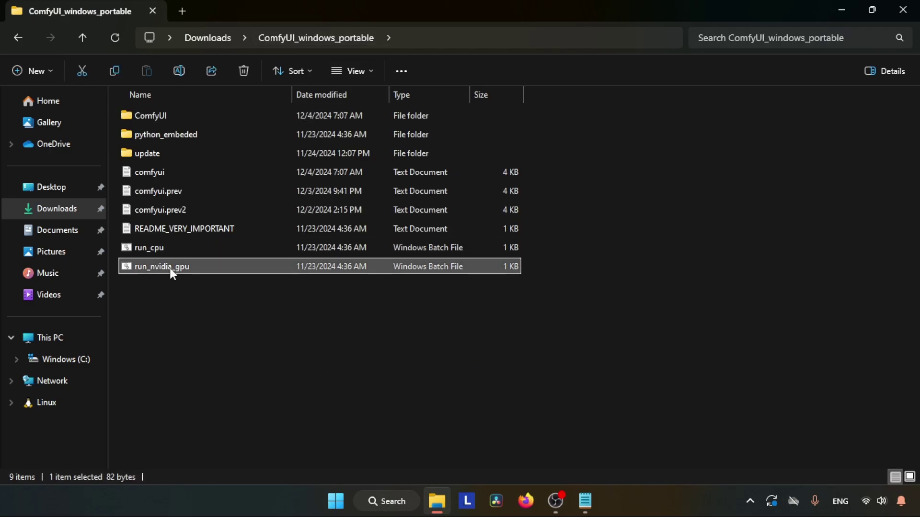
{"action": "double_click", "coordinate": [172, 270]}
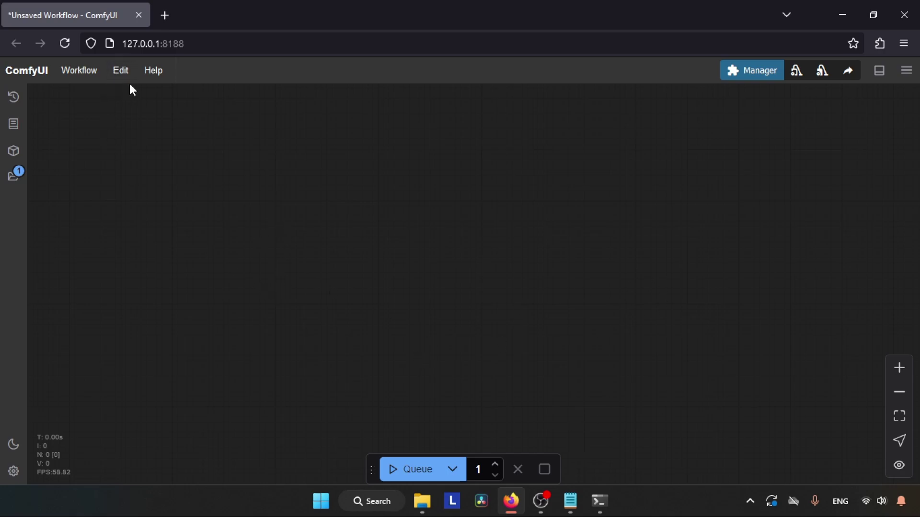
{"action": "left_click", "coordinate": [120, 70]}
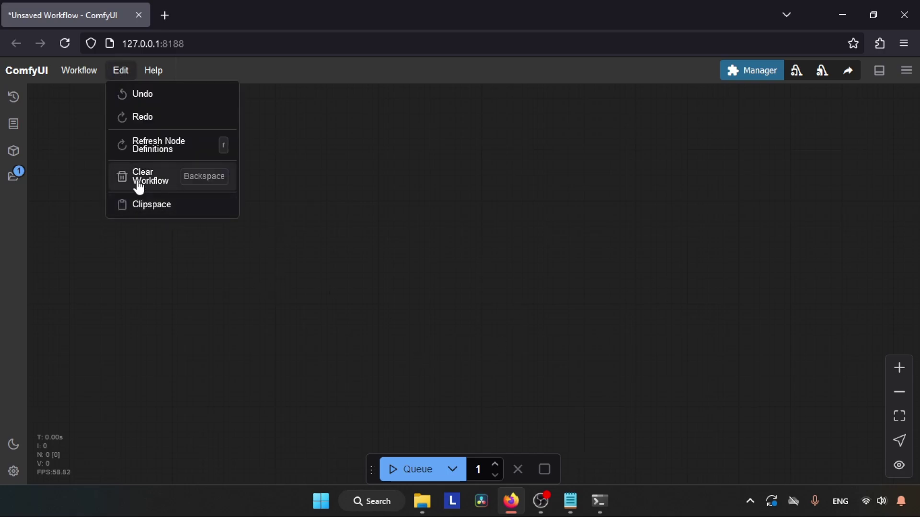
{"action": "left_click", "coordinate": [193, 181]}
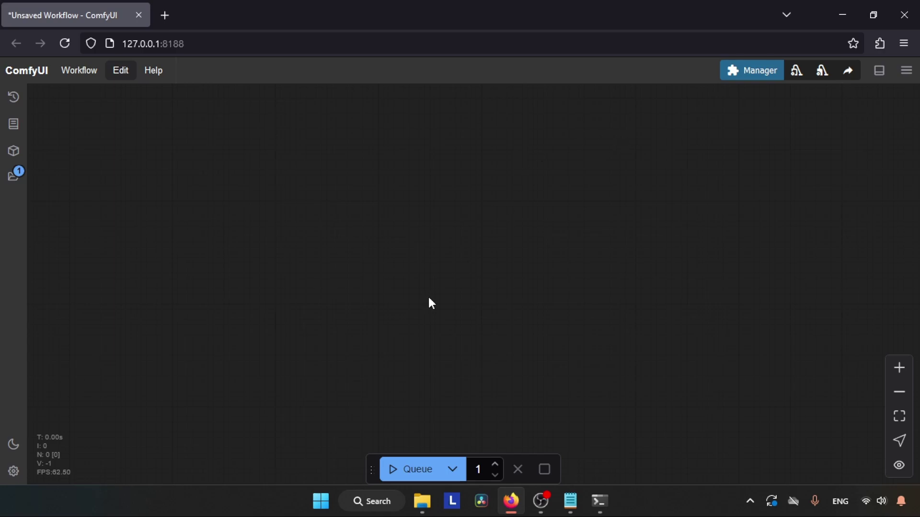
Add a Load Diffusion Model node to the empty canvas.
{"action": "double_click", "coordinate": [421, 194]}
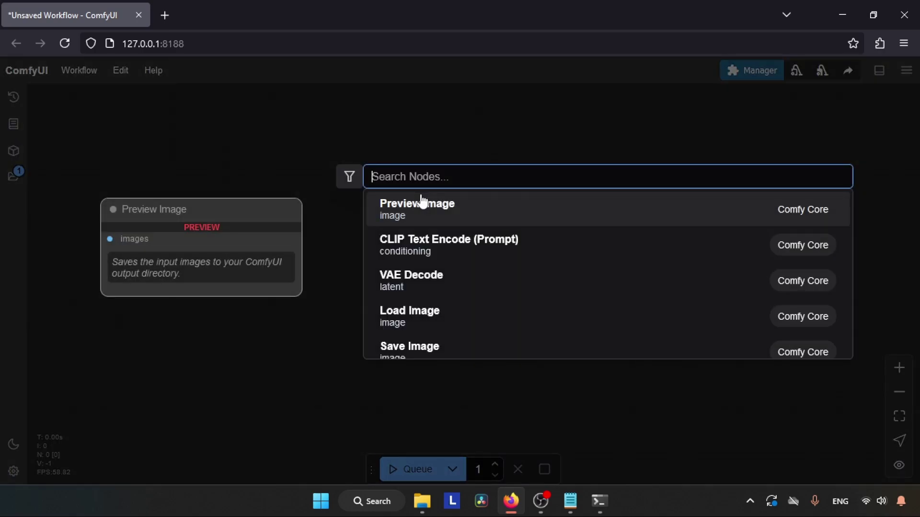
{"action": "type", "text": "load dif"}
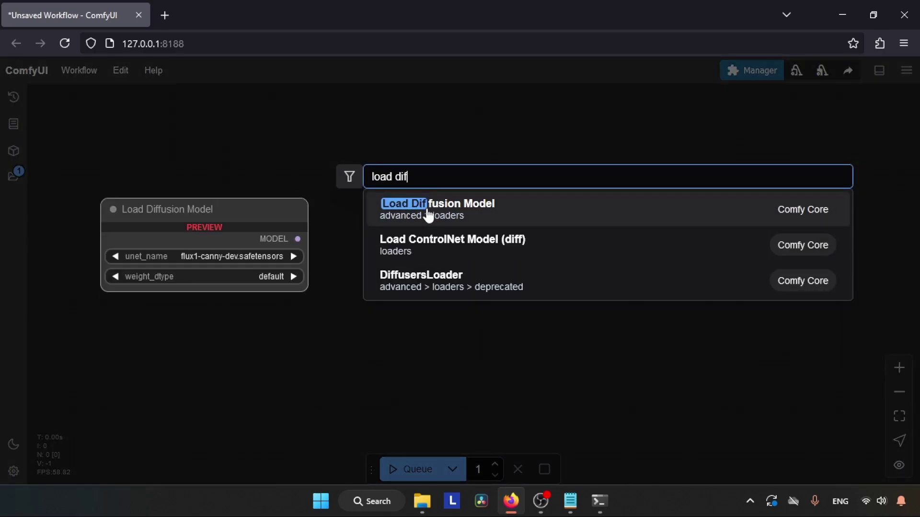
{"action": "left_click", "coordinate": [429, 215]}
Try weight_dtype fp8_e4m3fn_fast on the Load Diffusion Model node and return it to default.
{"action": "left_click", "coordinate": [899, 367]}
{"action": "left_click", "coordinate": [899, 368]}
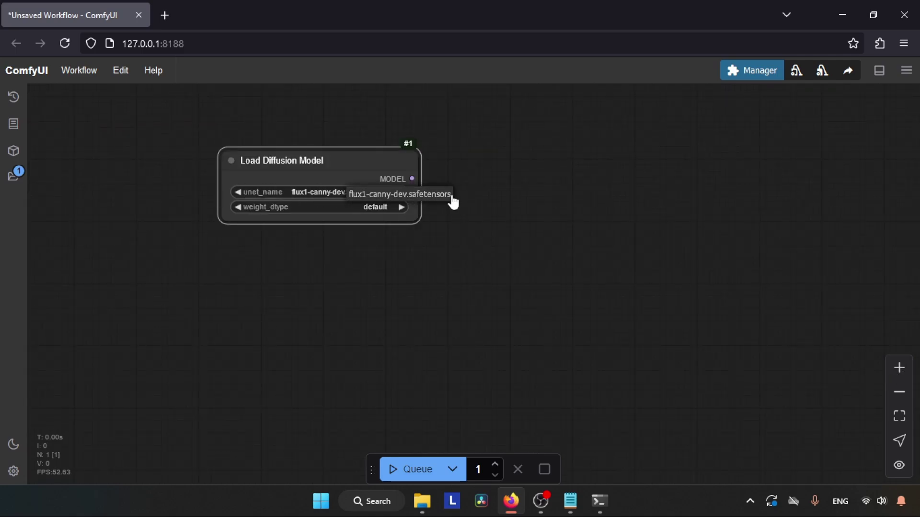
{"action": "left_click", "coordinate": [398, 207]}
{"action": "left_click", "coordinate": [397, 207]}
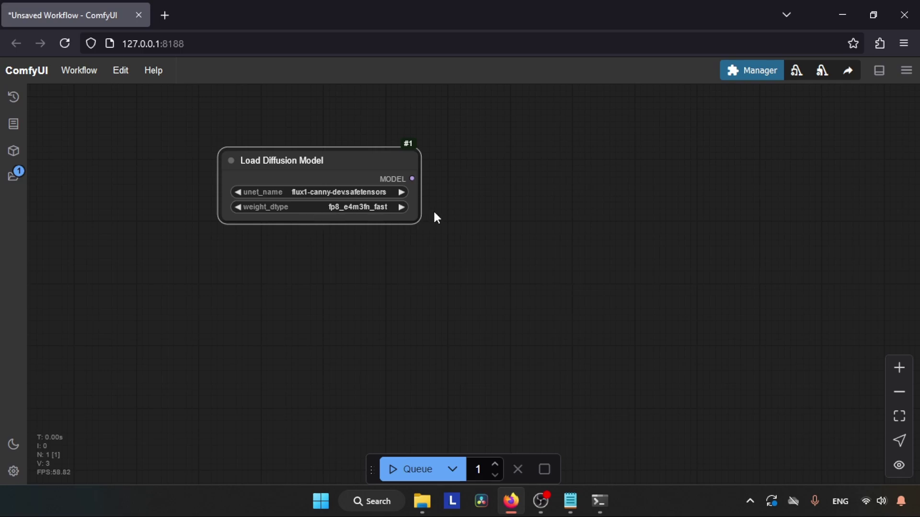
{"action": "left_click", "coordinate": [235, 207]}
{"action": "left_click", "coordinate": [235, 207]}
Add a DualCLIPLoader node and place it below and to the left of the Load Diffusion Model node.
{"action": "left_click", "coordinate": [899, 391]}
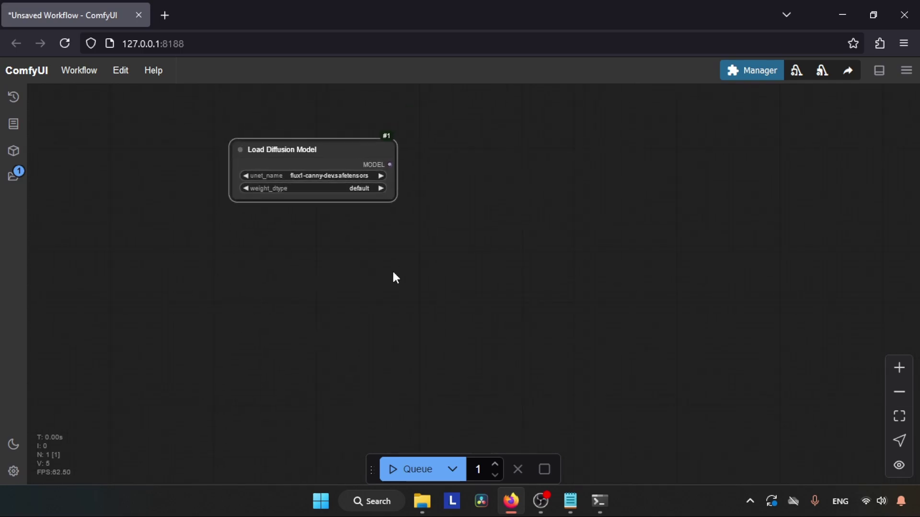
{"action": "double_click", "coordinate": [564, 296]}
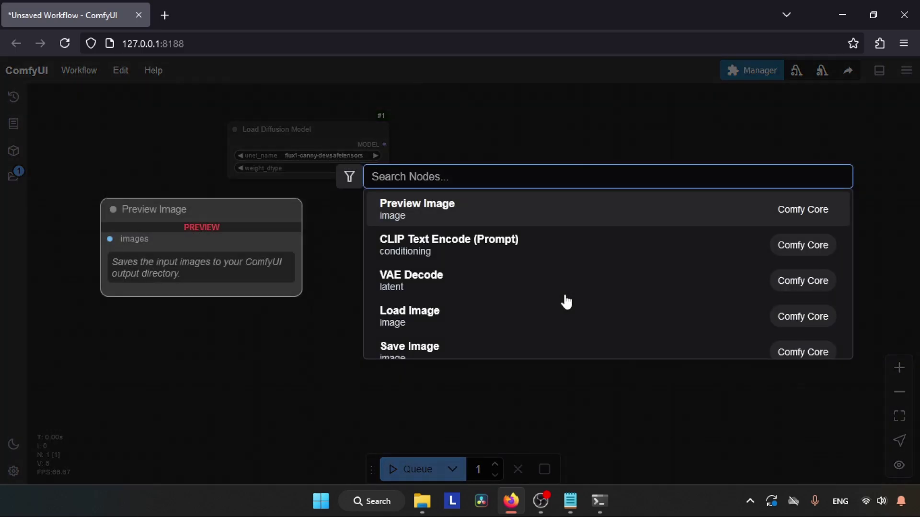
{"action": "type", "text": "dual cli"}
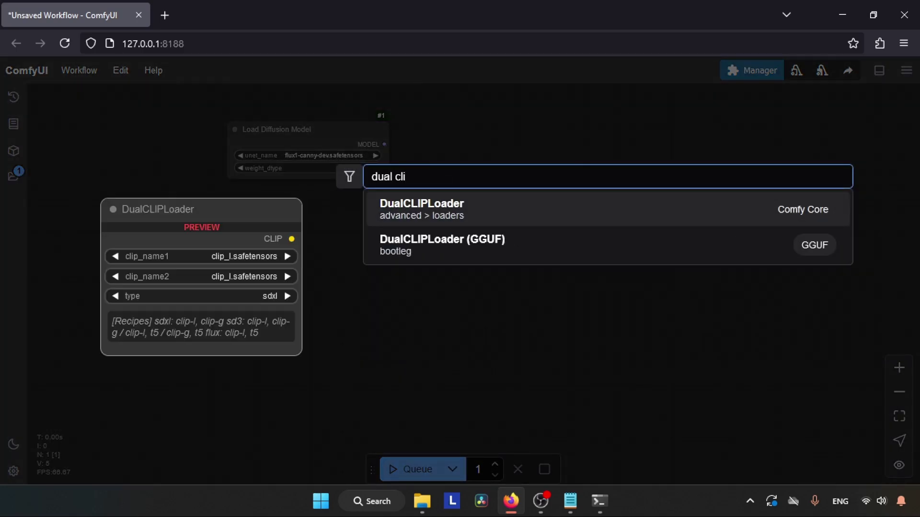
{"action": "key", "text": "Return"}
{"action": "left_click_drag", "start_coordinate": [661, 292], "coordinate": [119, 228]}
{"action": "left_click_drag", "start_coordinate": [341, 243], "coordinate": [543, 224]}
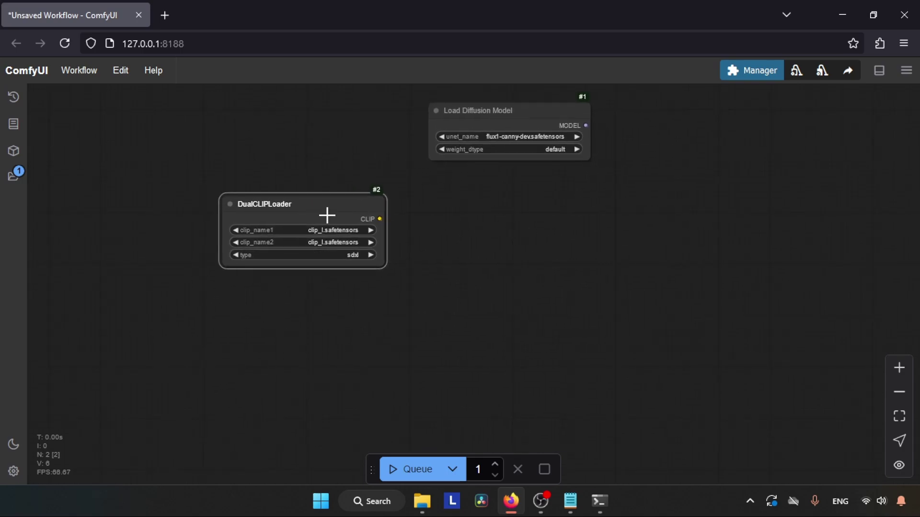
{"action": "left_click_drag", "start_coordinate": [328, 215], "coordinate": [253, 222]}
Configure DualCLIPLoader with clip_l.safetensors as clip_name1, t5xxl_fp8_e4m3fn_scaled.safetensors as clip_name2 and type flux.
{"action": "left_click", "coordinate": [896, 367]}
{"action": "left_click_drag", "start_coordinate": [475, 342], "coordinate": [565, 362]}
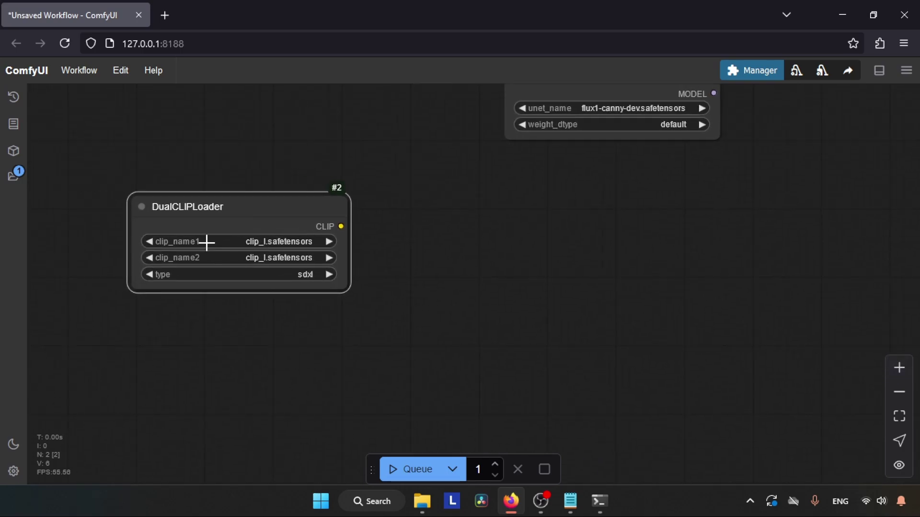
{"action": "left_click", "coordinate": [281, 240]}
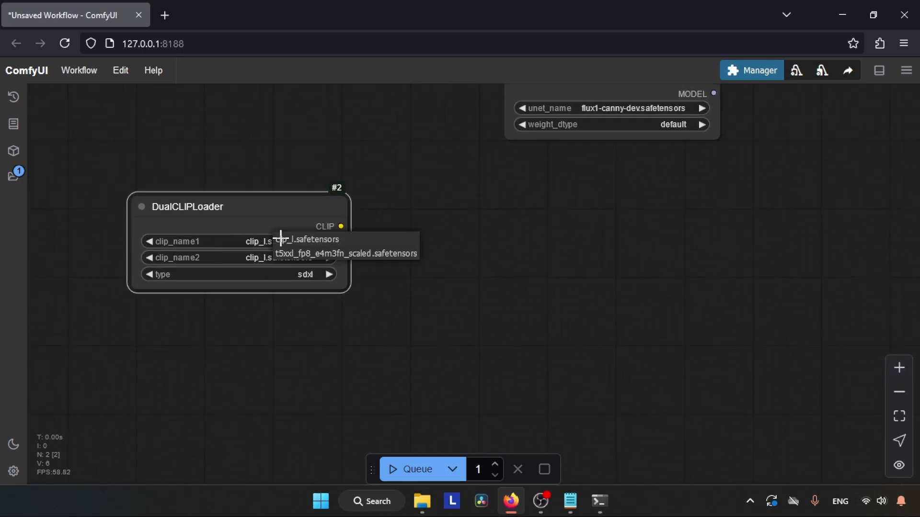
{"action": "left_click", "coordinate": [347, 240]}
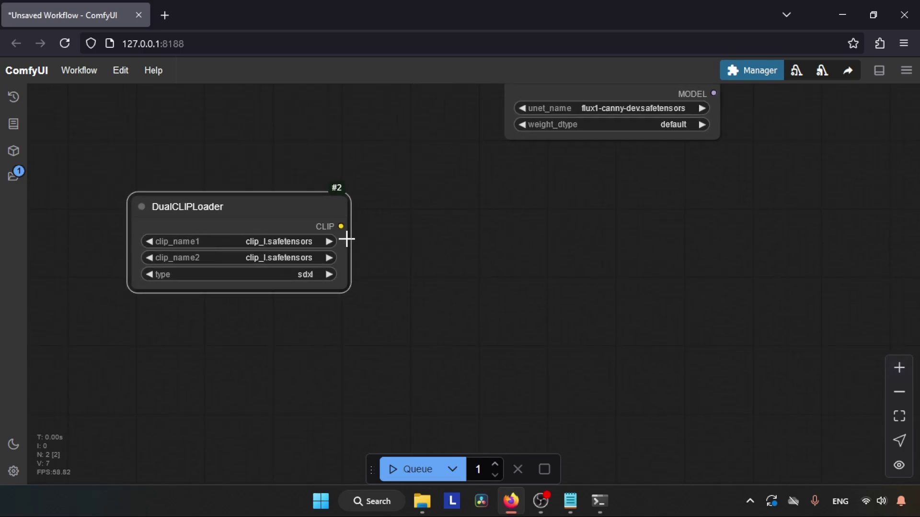
{"action": "left_click", "coordinate": [273, 258]}
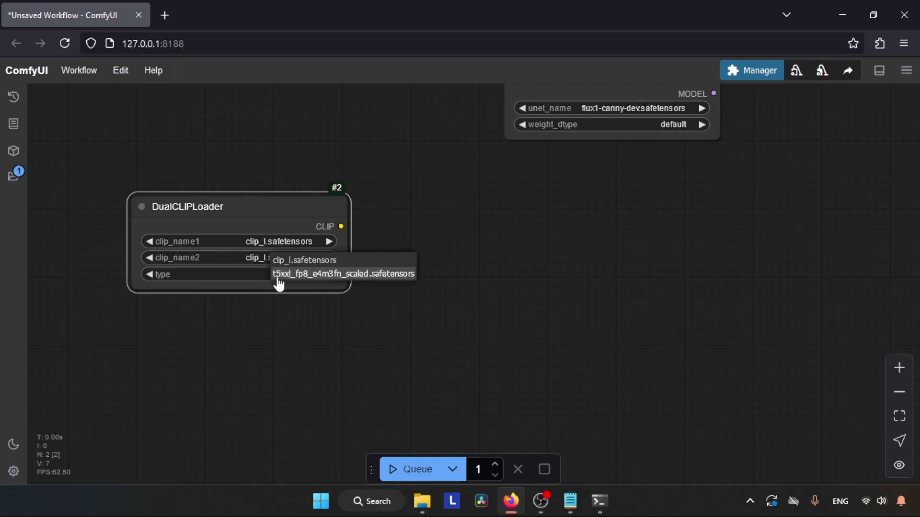
{"action": "left_click", "coordinate": [309, 276]}
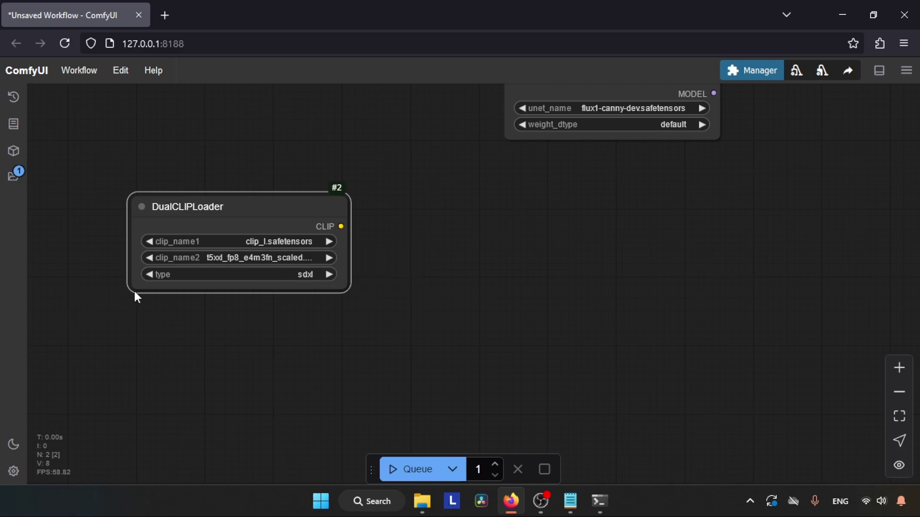
{"action": "left_click", "coordinate": [304, 274]}
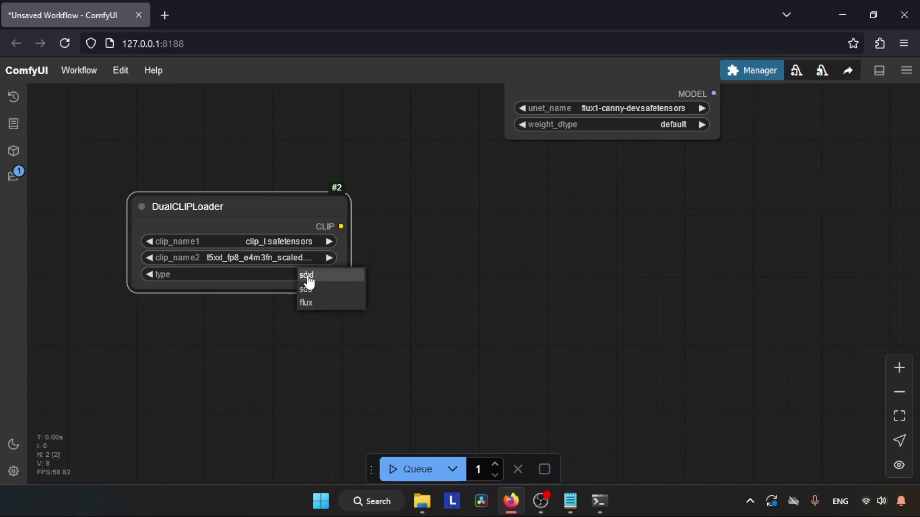
{"action": "left_click", "coordinate": [320, 303]}
{"action": "left_click", "coordinate": [308, 274]}
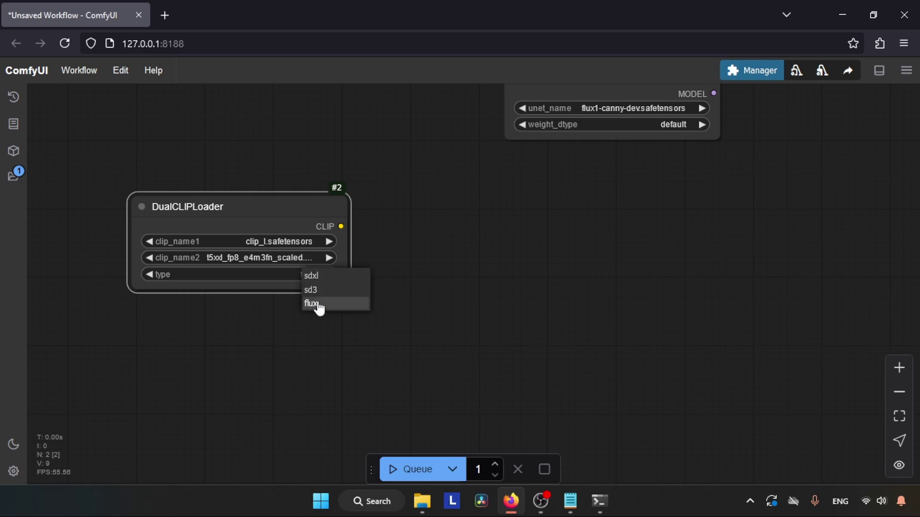
{"action": "left_click", "coordinate": [315, 303]}
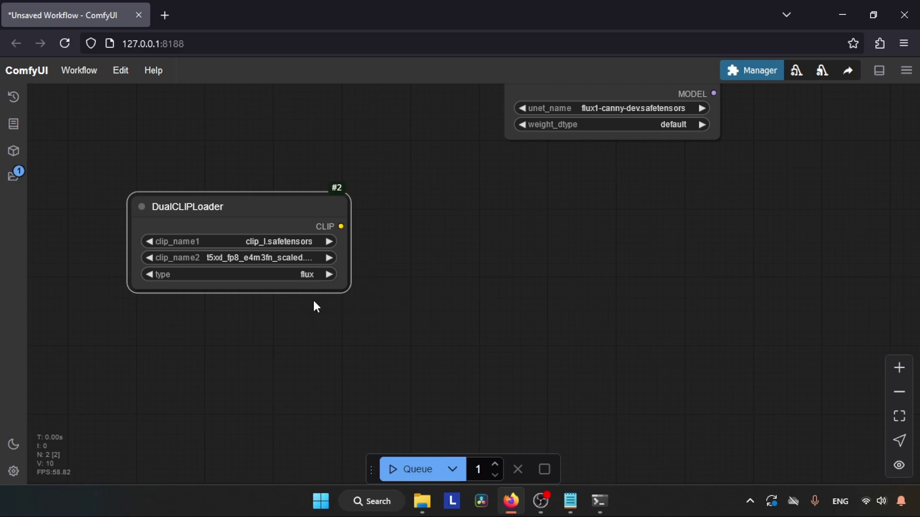
Add an InstructPixToPixConditioning node and place it well to the right of the DualCLIPLoader node.
{"action": "scroll", "coordinate": [525, 291], "scroll_direction": "down", "scroll_amount": 2}
{"action": "scroll", "coordinate": [525, 290], "scroll_direction": "right", "scroll_amount": 3}
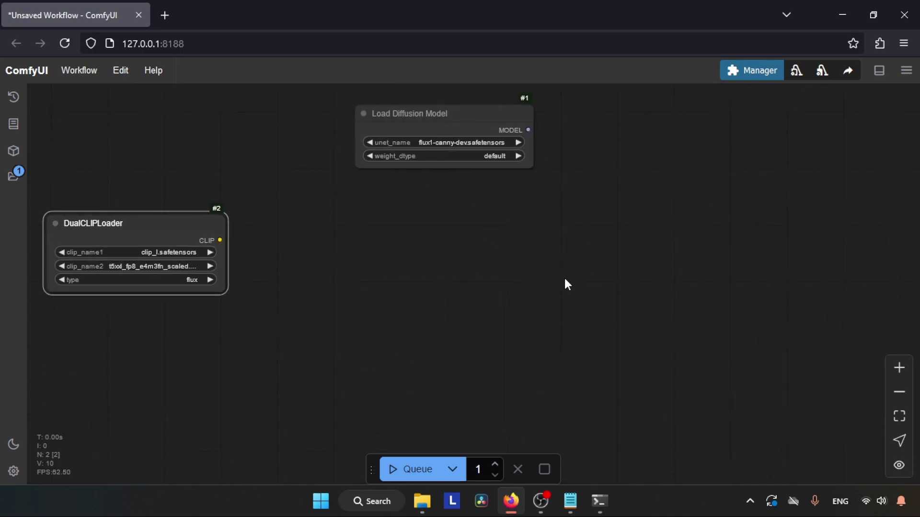
{"action": "scroll", "coordinate": [564, 277], "scroll_direction": "right", "scroll_amount": 3}
{"action": "double_click", "coordinate": [464, 309]}
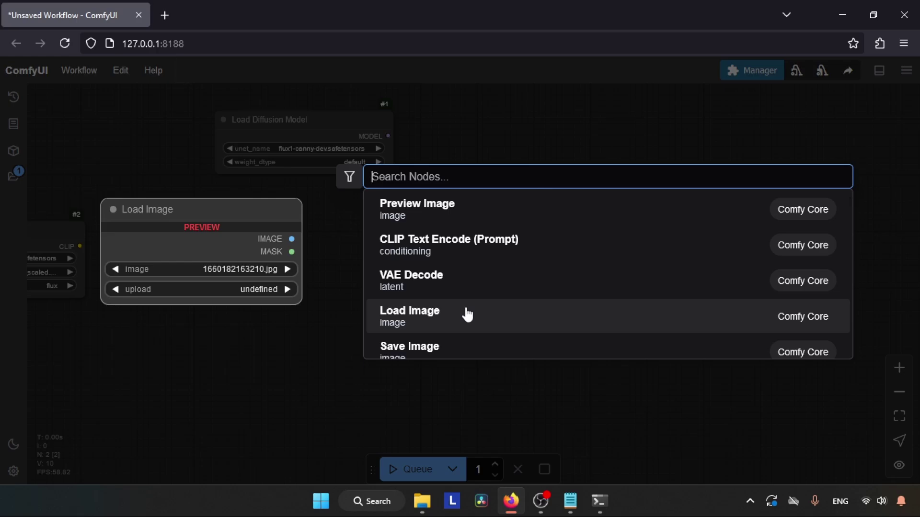
{"action": "type", "text": "instr"}
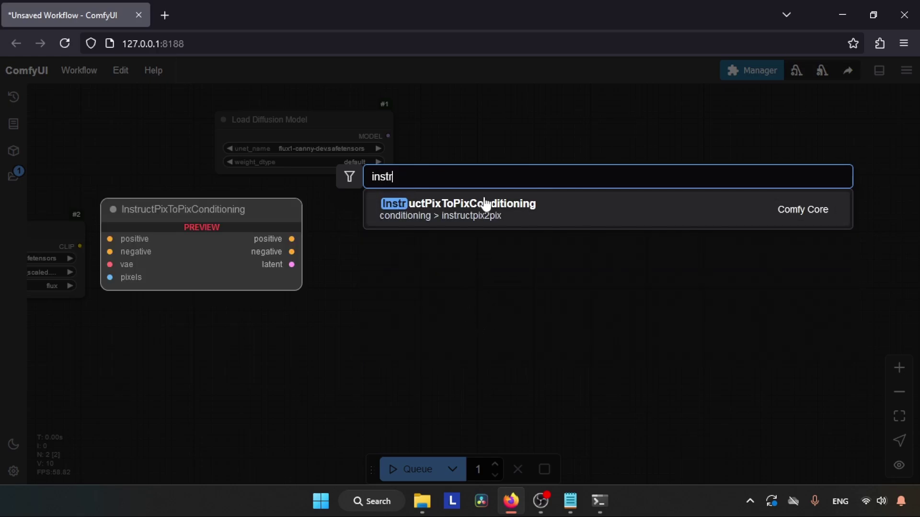
{"action": "left_click", "coordinate": [498, 206]}
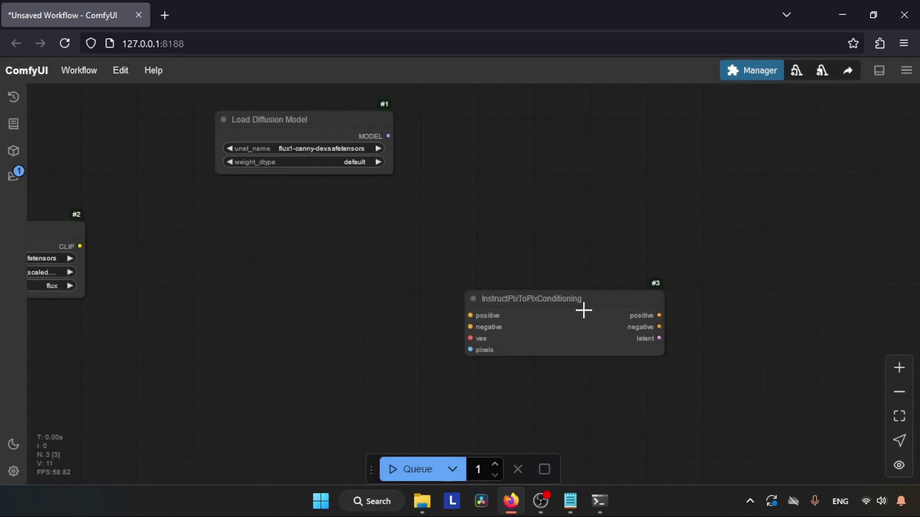
{"action": "left_click_drag", "start_coordinate": [583, 310], "coordinate": [783, 234]}
{"action": "left_click_drag", "start_coordinate": [384, 320], "coordinate": [479, 291]}
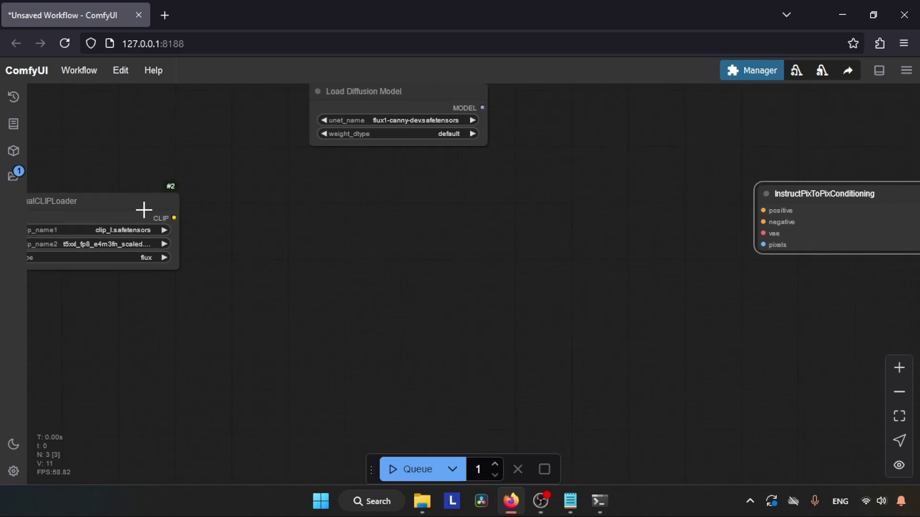
{"action": "left_click_drag", "start_coordinate": [828, 194], "coordinate": [718, 196]}
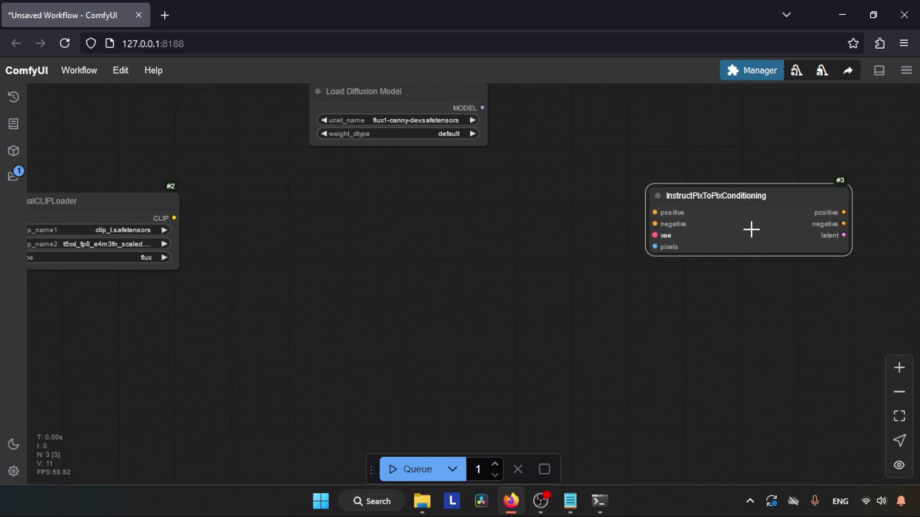
Add a CLIP Text Encode (Prompt) node and place it just to the right of the DualCLIPLoader node.
{"action": "left_click_drag", "start_coordinate": [570, 311], "coordinate": [624, 298]}
{"action": "double_click", "coordinate": [502, 311]}
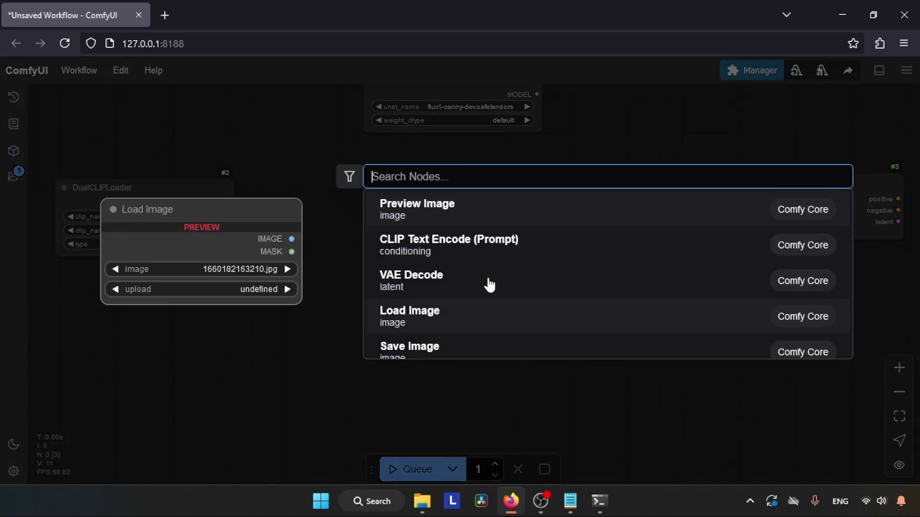
{"action": "left_click", "coordinate": [476, 243]}
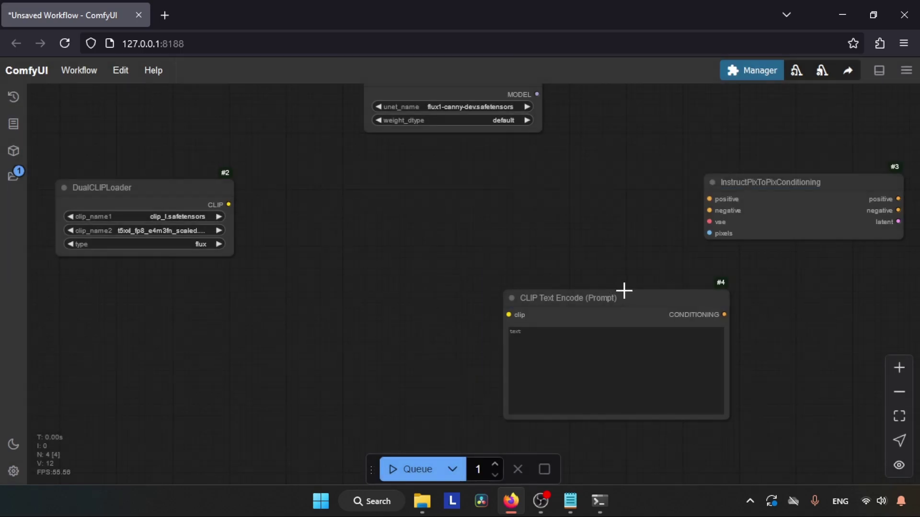
{"action": "left_click_drag", "start_coordinate": [623, 294], "coordinate": [395, 162]}
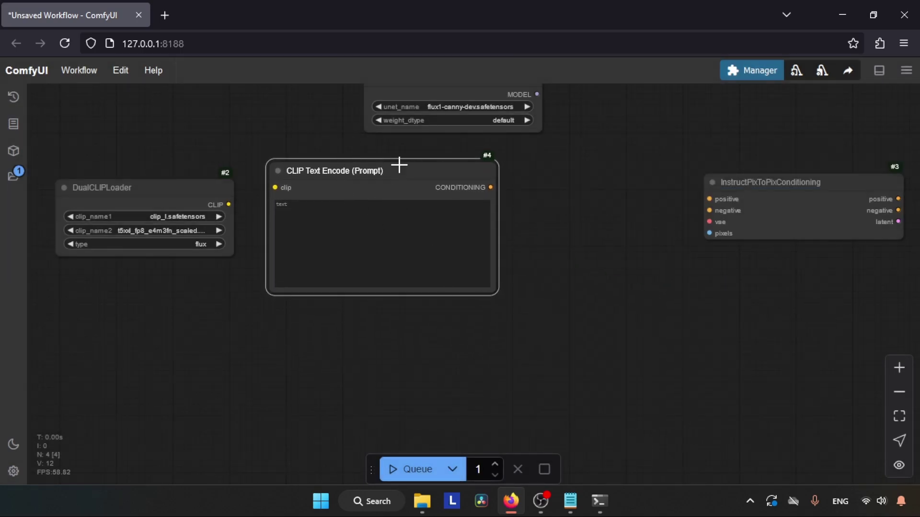
Duplicate the CLIP Text Encode (Prompt) node and place the copy directly below the original.
{"action": "right_click", "coordinate": [370, 168]}
{"action": "left_click", "coordinate": [400, 397]}
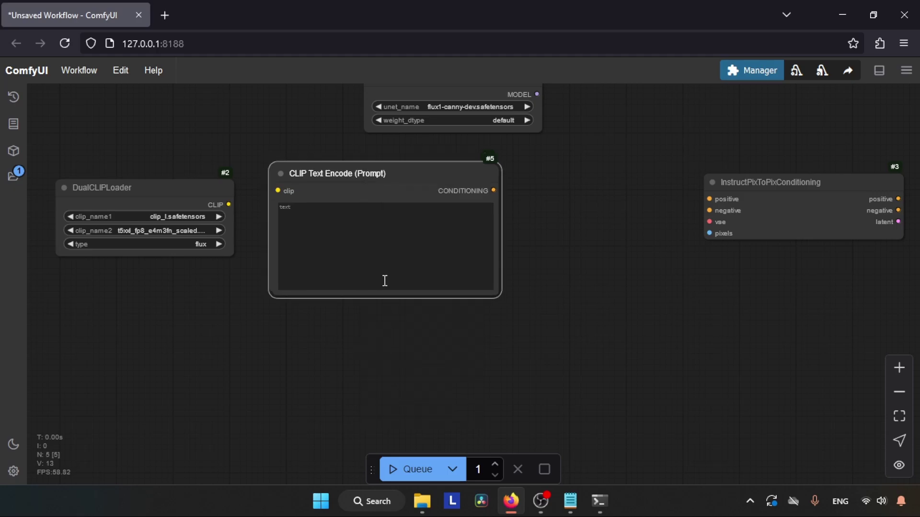
{"action": "mouse_move", "coordinate": [398, 172]}
{"action": "left_mouse_down"}
{"action": "mouse_move", "coordinate": [405, 293]}
{"action": "mouse_move", "coordinate": [398, 313]}
{"action": "left_mouse_up"}
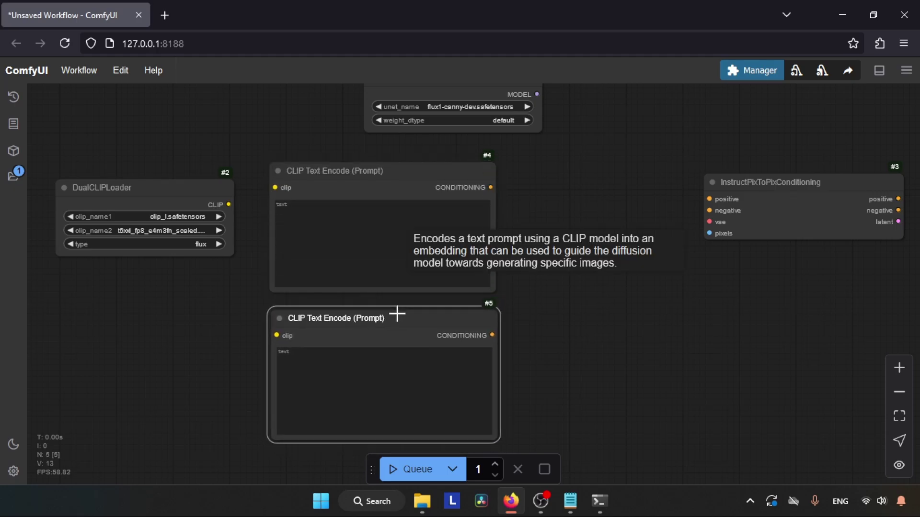
Rename the upper CLIP Text Encode node as Positive Prompt.
{"action": "double_click", "coordinate": [342, 172]}
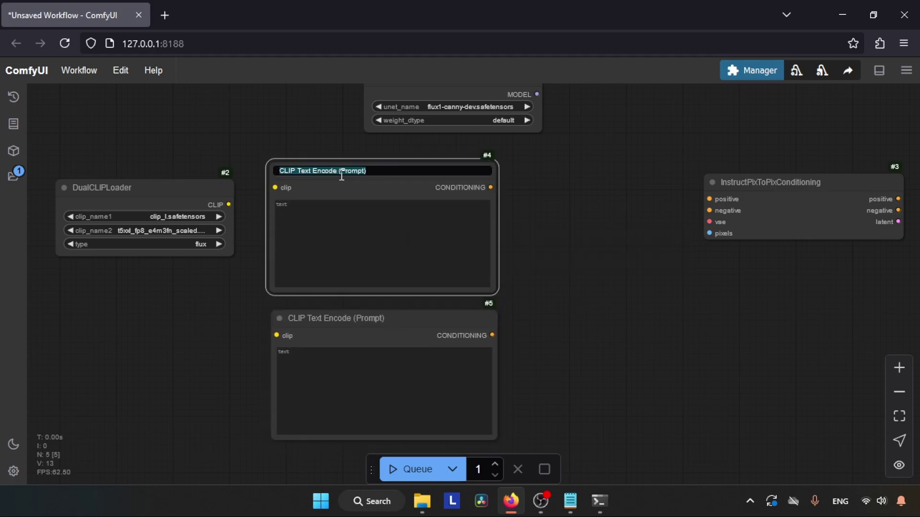
{"action": "type", "text": "Positi"}
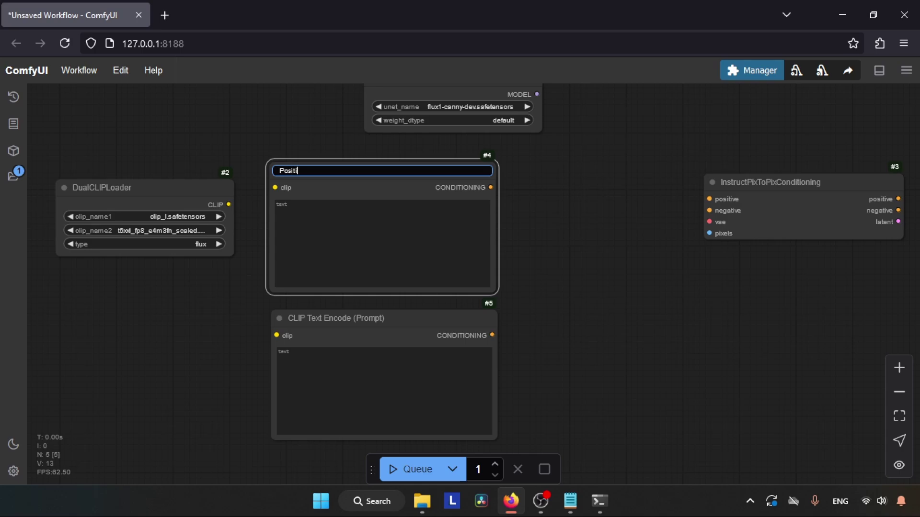
{"action": "type", "text": "ve Prompt"}
{"action": "key", "text": "Return"}
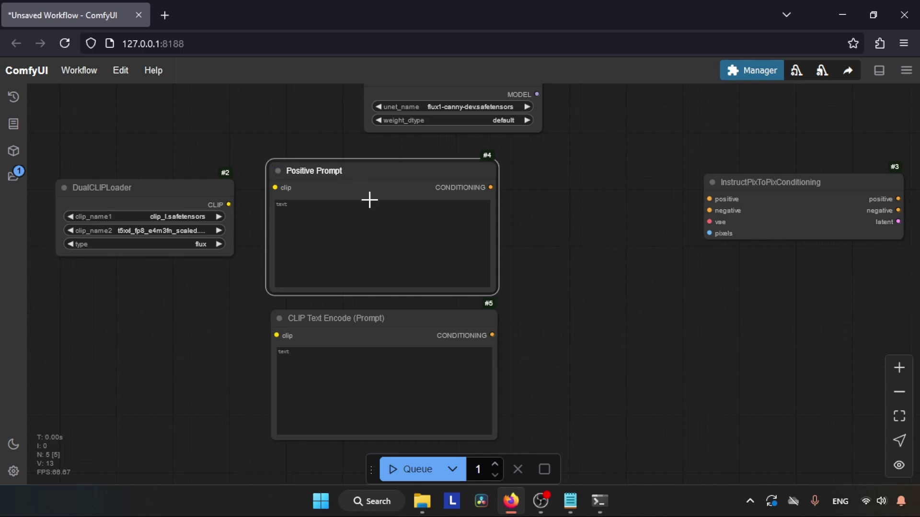
{"action": "left_click", "coordinate": [339, 222]}
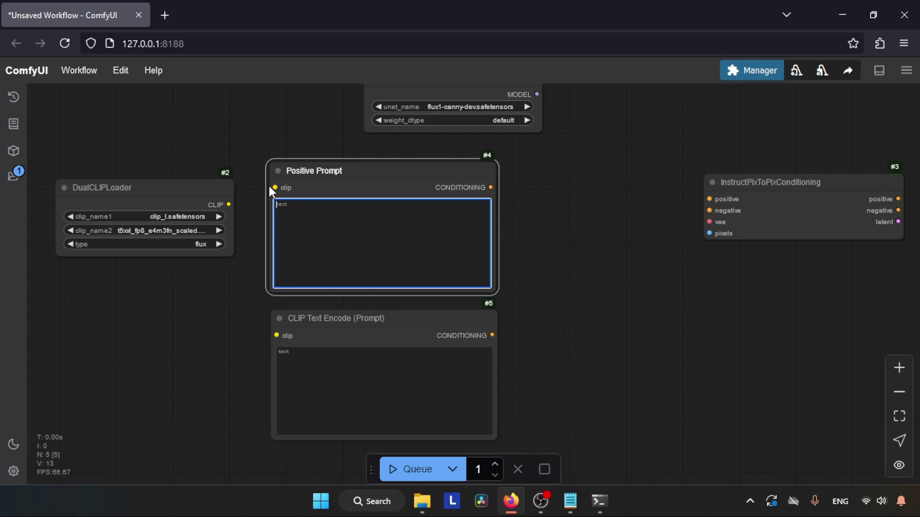
Add a FluxGuidance node and place it between the Positive Prompt and InstructPixToPixConditioning nodes.
{"action": "left_click_drag", "start_coordinate": [549, 375], "coordinate": [465, 375]}
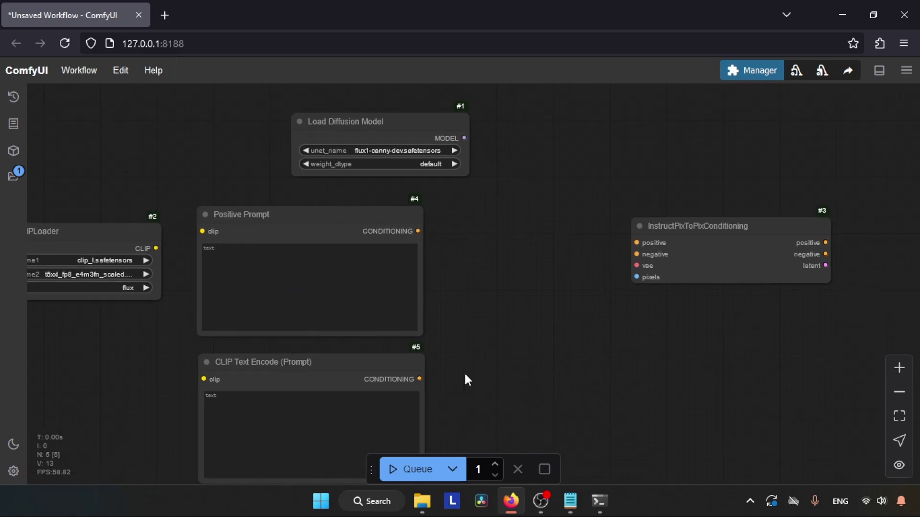
{"action": "right_click", "coordinate": [543, 299]}
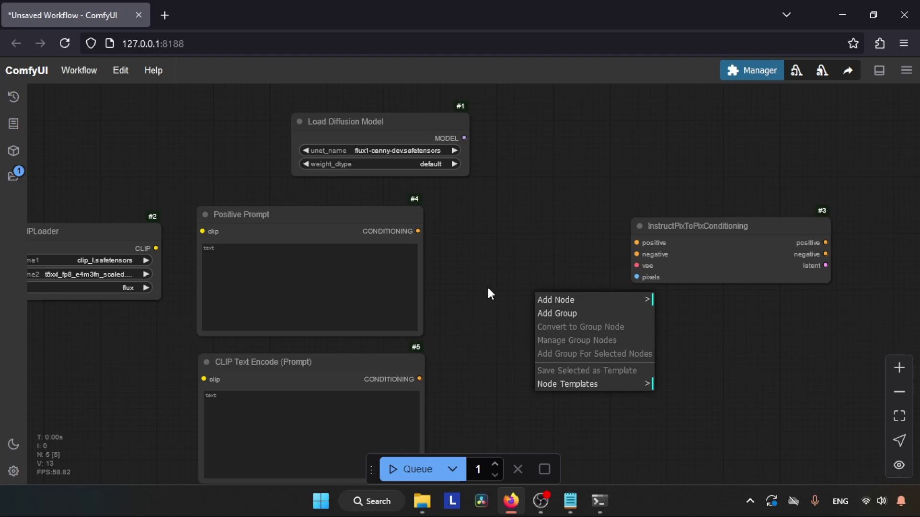
{"action": "left_click", "coordinate": [489, 293]}
{"action": "double_click", "coordinate": [560, 315]}
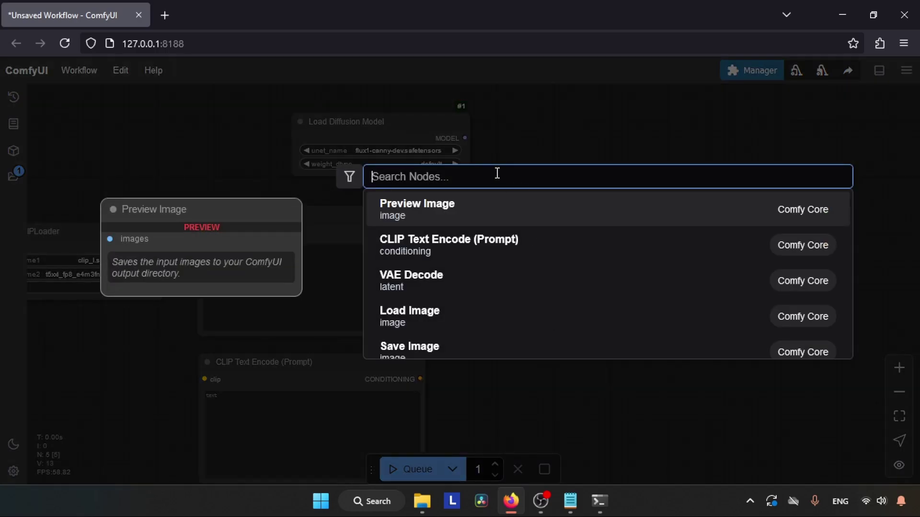
{"action": "type", "text": "flux"}
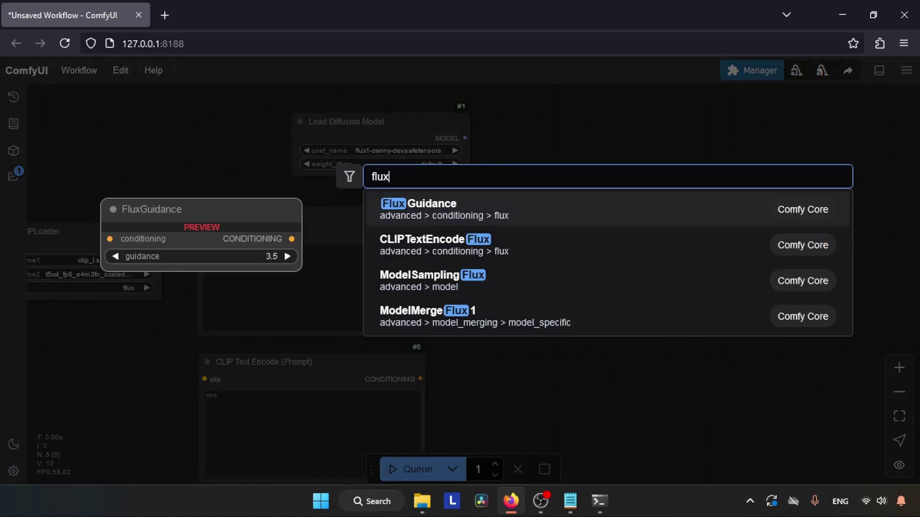
{"action": "key", "text": "Return"}
{"action": "left_click_drag", "start_coordinate": [656, 315], "coordinate": [529, 234]}
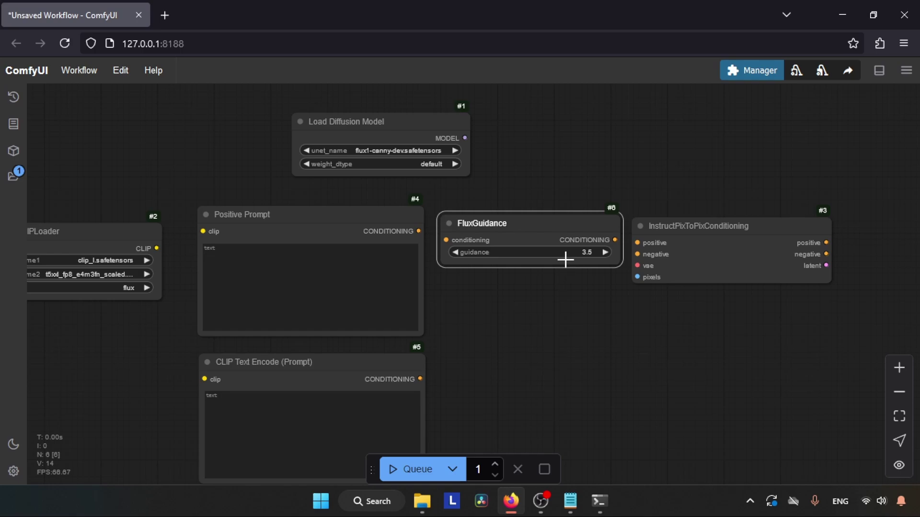
Set the guidance value of the FluxGuidance node to 30.
{"action": "left_click", "coordinate": [491, 250]}
{"action": "type", "text": "3"}
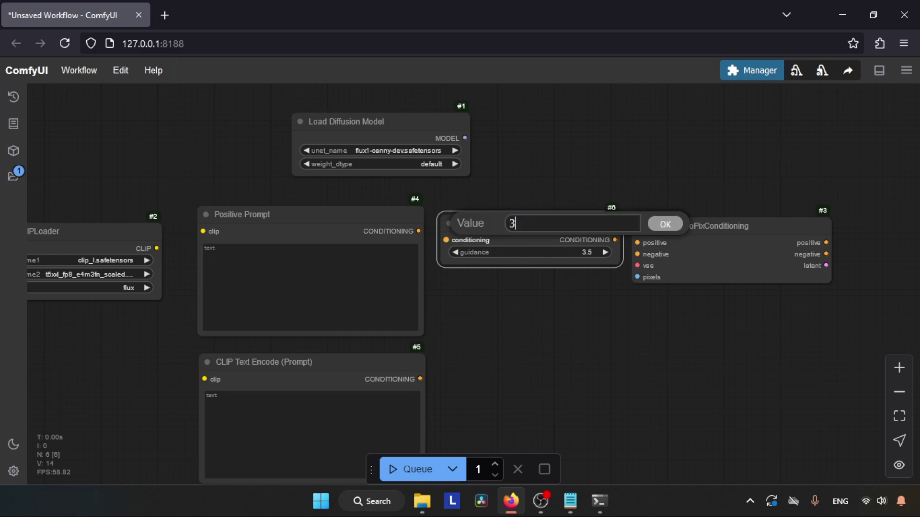
{"action": "type", "text": "0"}
{"action": "key", "text": "Return"}
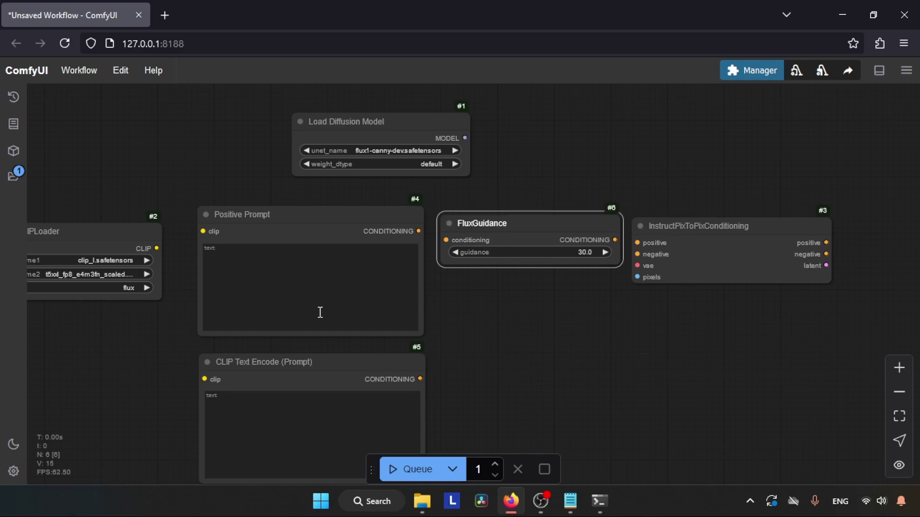
Connect the DualCLIPLoader CLIP output to the clip inputs of the Positive Prompt node and the text encode node below it.
{"action": "left_click_drag", "start_coordinate": [552, 298], "coordinate": [639, 264]}
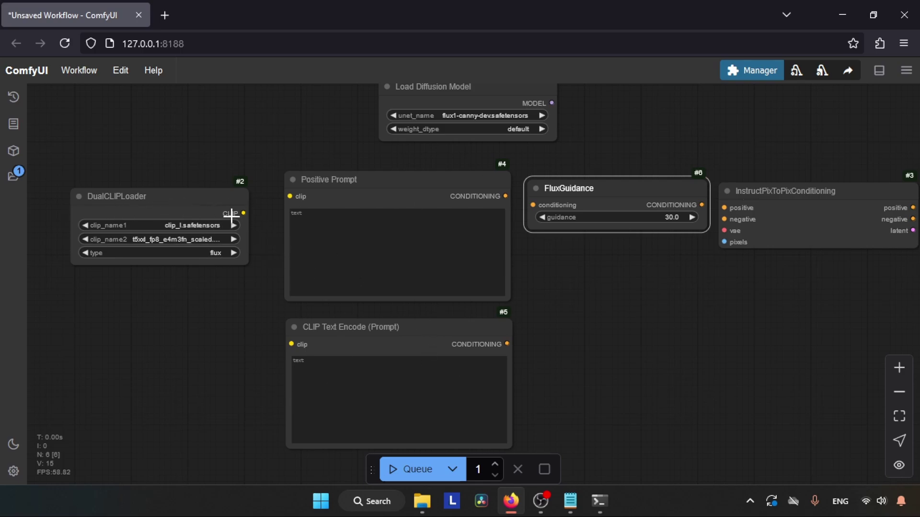
{"action": "left_click_drag", "start_coordinate": [245, 214], "coordinate": [291, 197]}
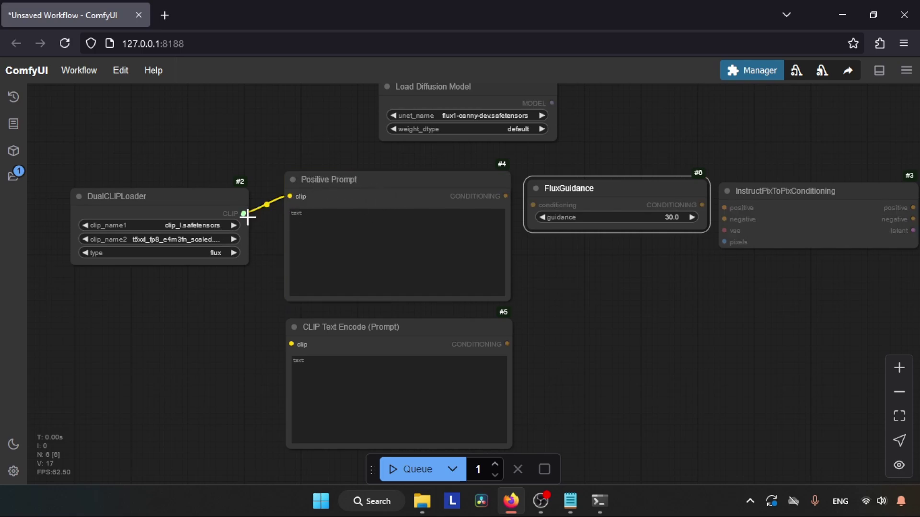
{"action": "left_click_drag", "start_coordinate": [247, 217], "coordinate": [290, 344]}
Rename the lower CLIP Text Encode node as negative.
{"action": "double_click", "coordinate": [364, 327]}
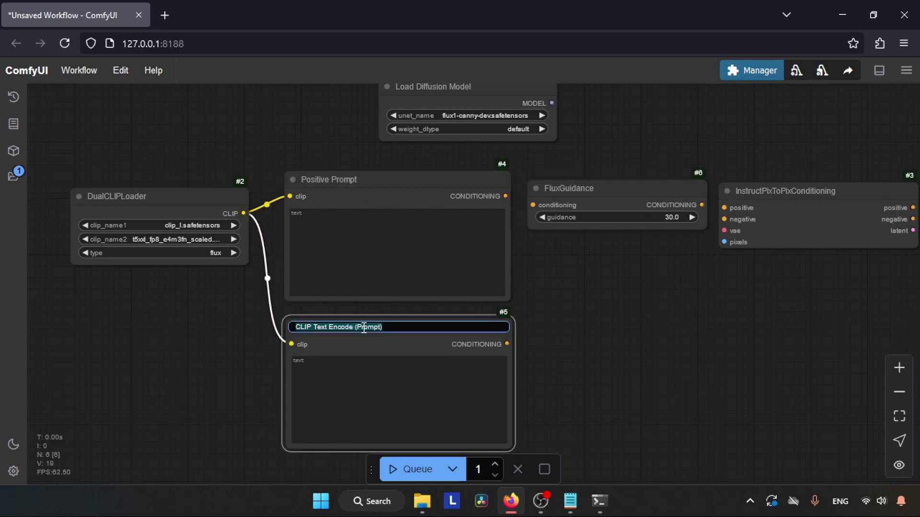
{"action": "type", "text": "negative"}
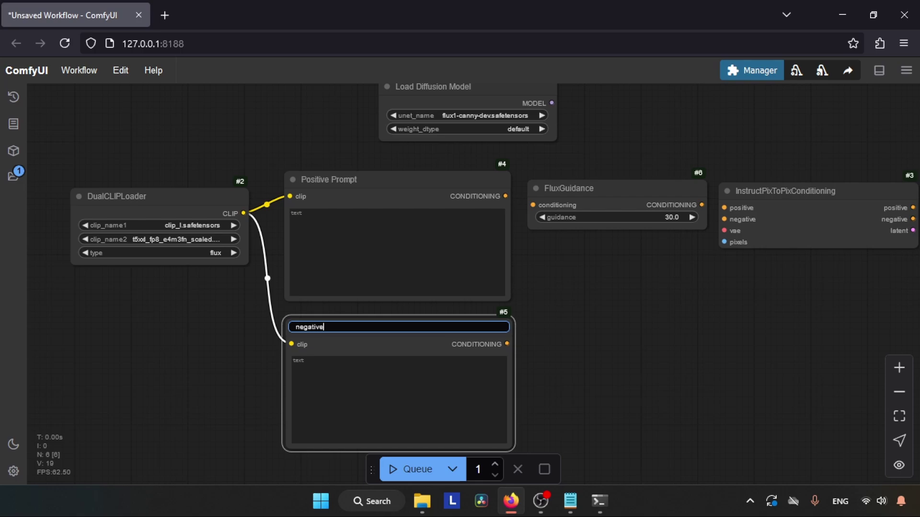
{"action": "key", "text": "Return"}
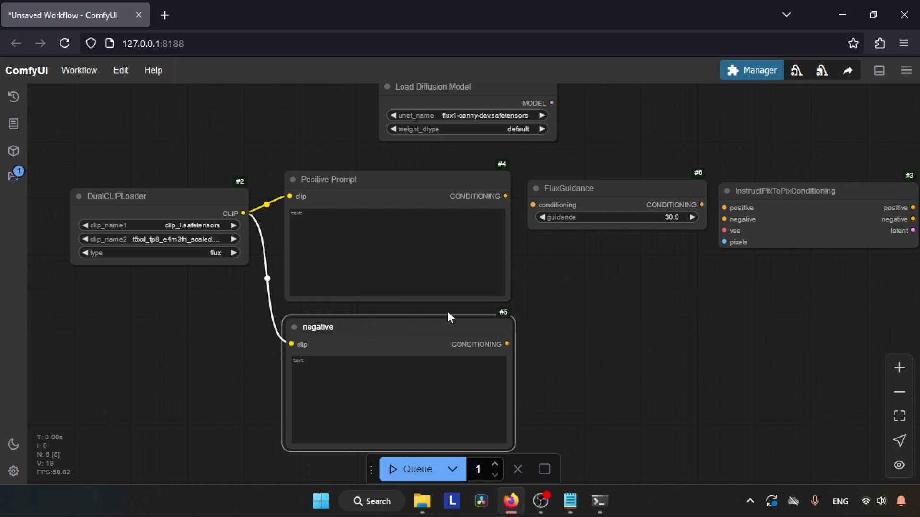
Connect the negative node's CONDITIONING output to InstructPixToPixConditioning's negative input and shift the InstructPixToPixConditioning node slightly right.
{"action": "left_click_drag", "start_coordinate": [535, 333], "coordinate": [421, 322]}
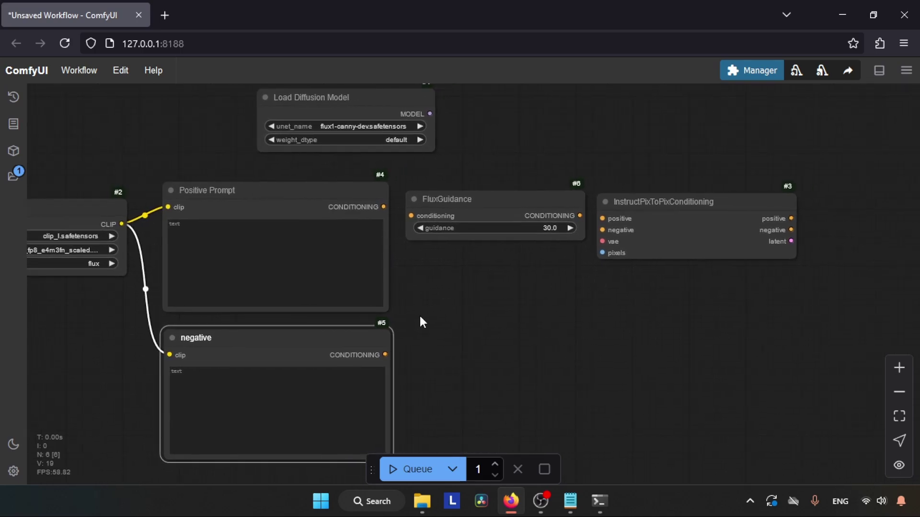
{"action": "left_click_drag", "start_coordinate": [387, 355], "coordinate": [614, 229]}
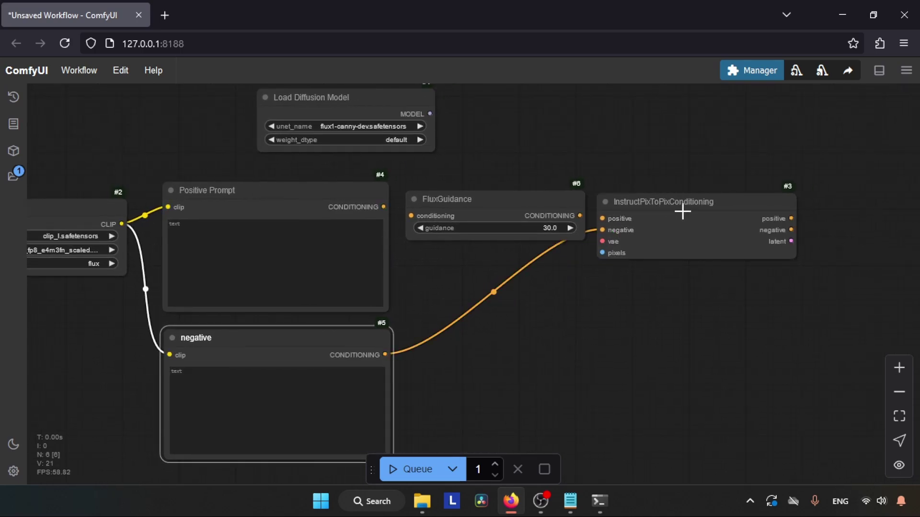
{"action": "left_click_drag", "start_coordinate": [682, 209], "coordinate": [690, 210]}
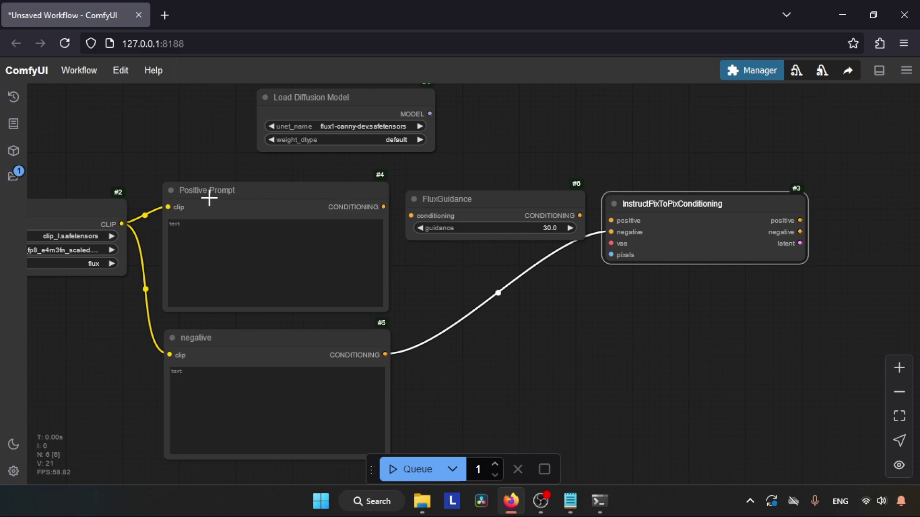
Connect Positive Prompt through FluxGuidance to InstructPixToPixConditioning's positive input, and collapse the negative node.
{"action": "left_click_drag", "start_coordinate": [383, 207], "coordinate": [413, 216]}
{"action": "left_click_drag", "start_coordinate": [580, 216], "coordinate": [616, 221]}
{"action": "left_click_drag", "start_coordinate": [593, 333], "coordinate": [563, 313]}
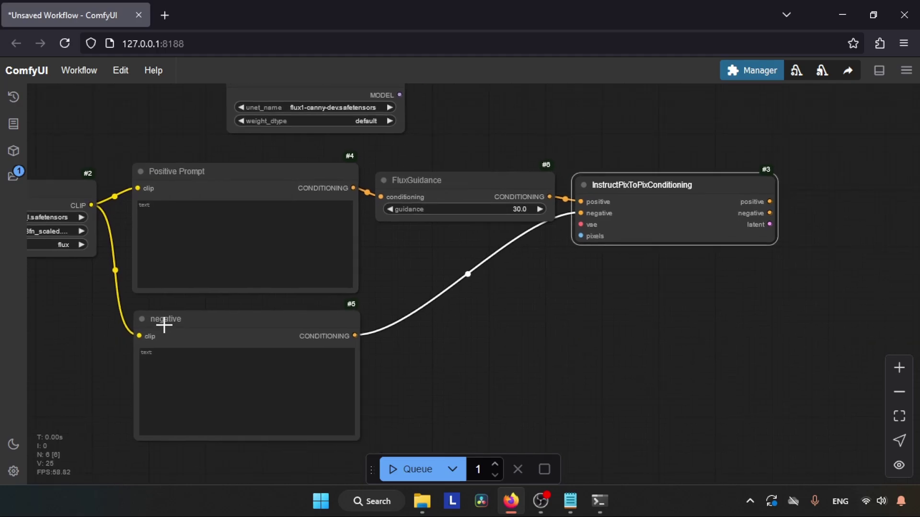
{"action": "left_click", "coordinate": [140, 319]}
Add a KSampler node and place it to the right of the InstructPixToPixConditioning node.
{"action": "left_click_drag", "start_coordinate": [438, 334], "coordinate": [198, 344]}
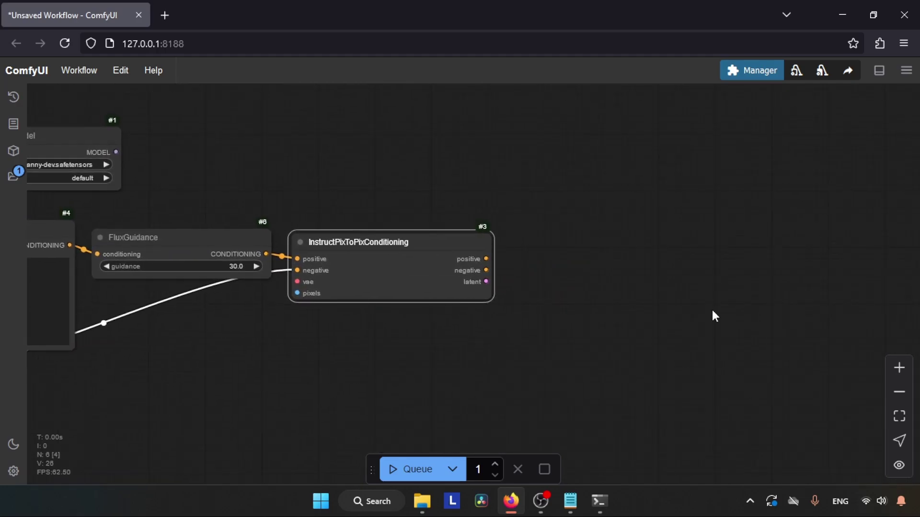
{"action": "double_click", "coordinate": [636, 306]}
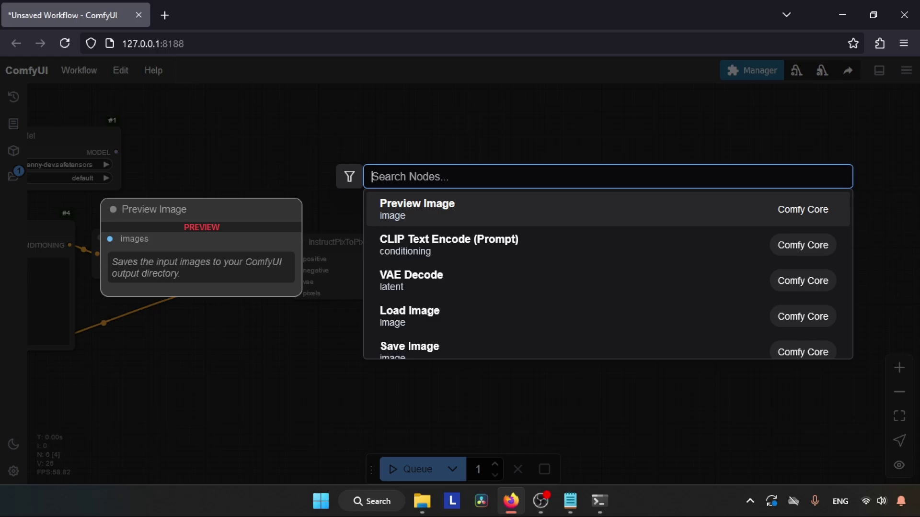
{"action": "type", "text": "ks"}
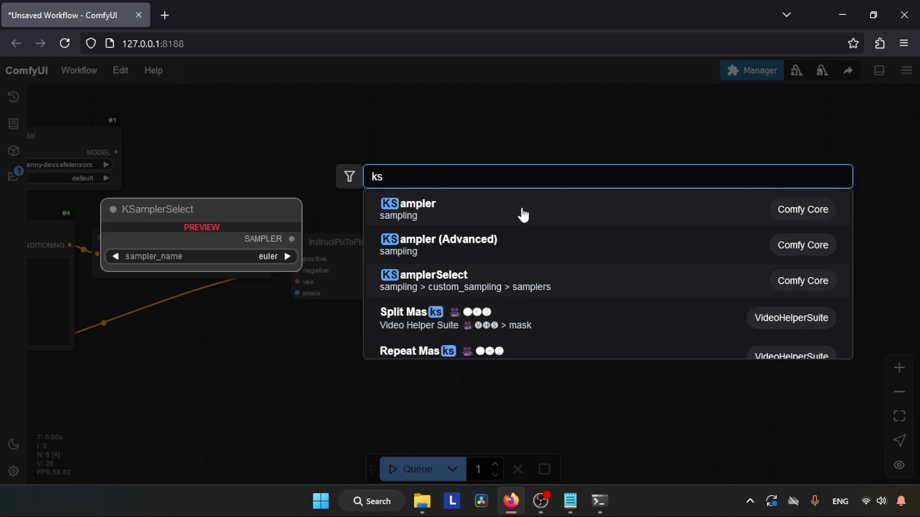
{"action": "left_click", "coordinate": [478, 216]}
{"action": "left_click_drag", "start_coordinate": [722, 293], "coordinate": [628, 254]}
Connect KSampler's model input to Load Diffusion Model, and its positive, negative and latent_image inputs to the matching InstructPixToPixConditioning outputs.
{"action": "left_click_drag", "start_coordinate": [321, 389], "coordinate": [470, 368]}
{"action": "left_click_drag", "start_coordinate": [267, 130], "coordinate": [757, 221]}
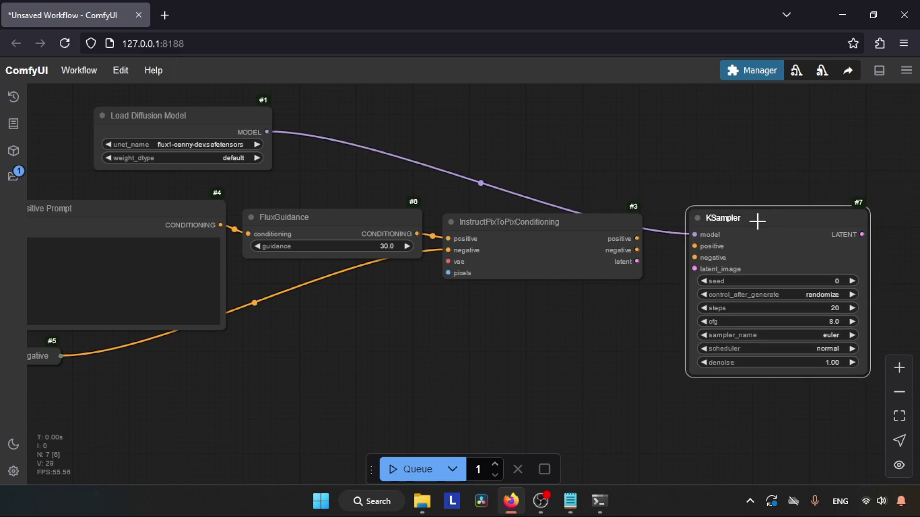
{"action": "left_click_drag", "start_coordinate": [489, 230], "coordinate": [487, 233]}
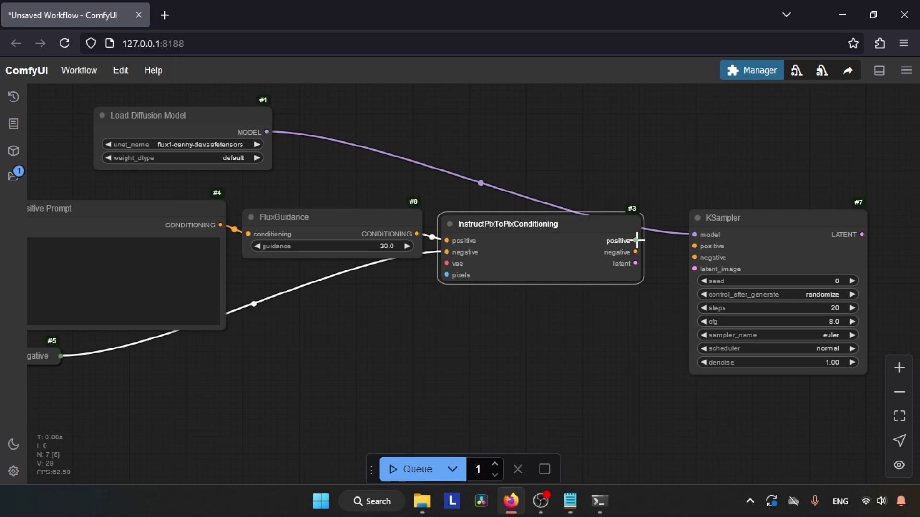
{"action": "left_click_drag", "start_coordinate": [637, 240], "coordinate": [694, 257]}
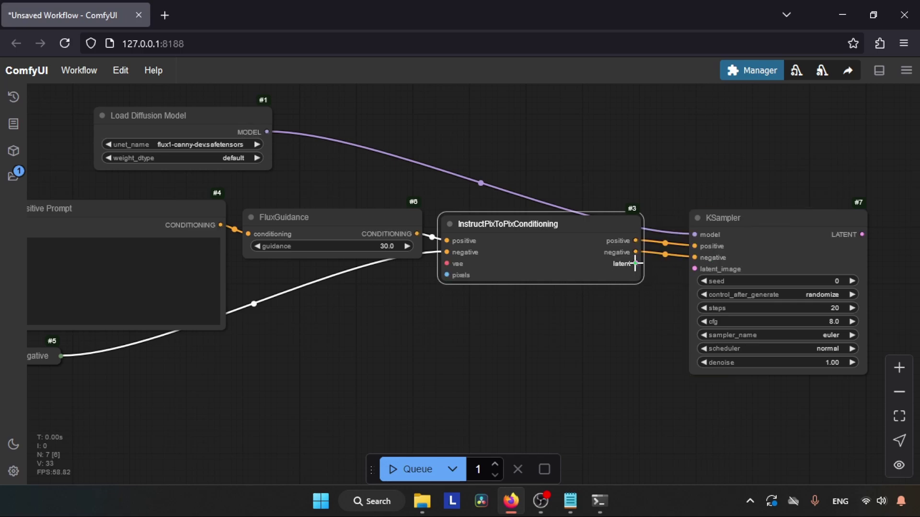
{"action": "left_click_drag", "start_coordinate": [635, 263], "coordinate": [696, 268]}
Add a Load Image node and place it below the collapsed negative node.
{"action": "left_click_drag", "start_coordinate": [512, 344], "coordinate": [544, 280]}
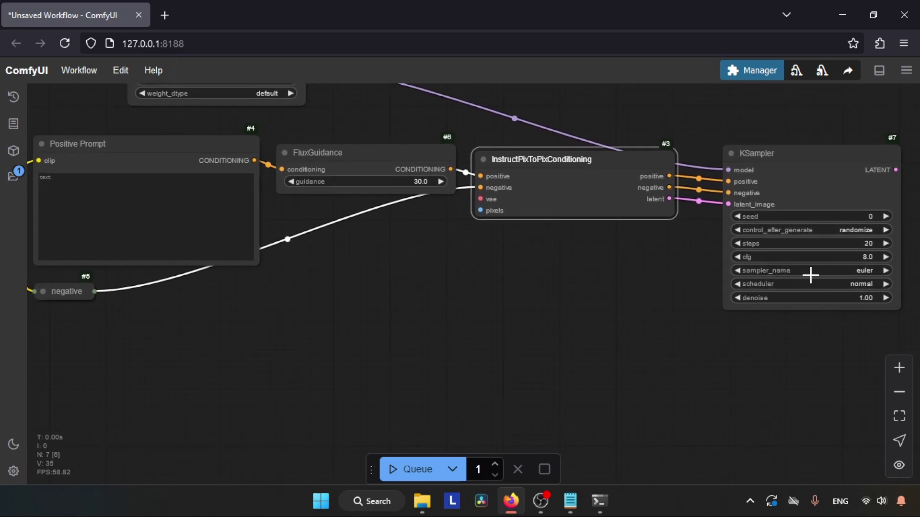
{"action": "left_click_drag", "start_coordinate": [444, 340], "coordinate": [578, 315]}
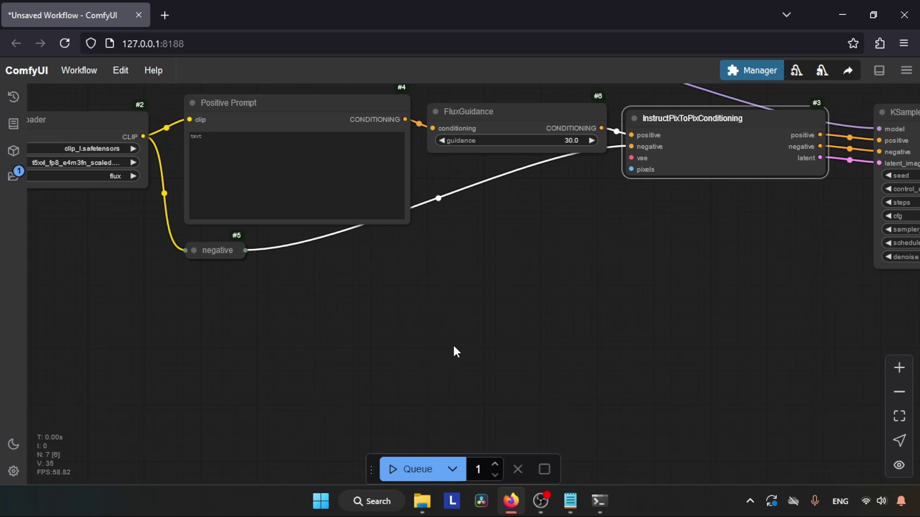
{"action": "left_click", "coordinate": [461, 328]}
{"action": "double_click", "coordinate": [461, 328]}
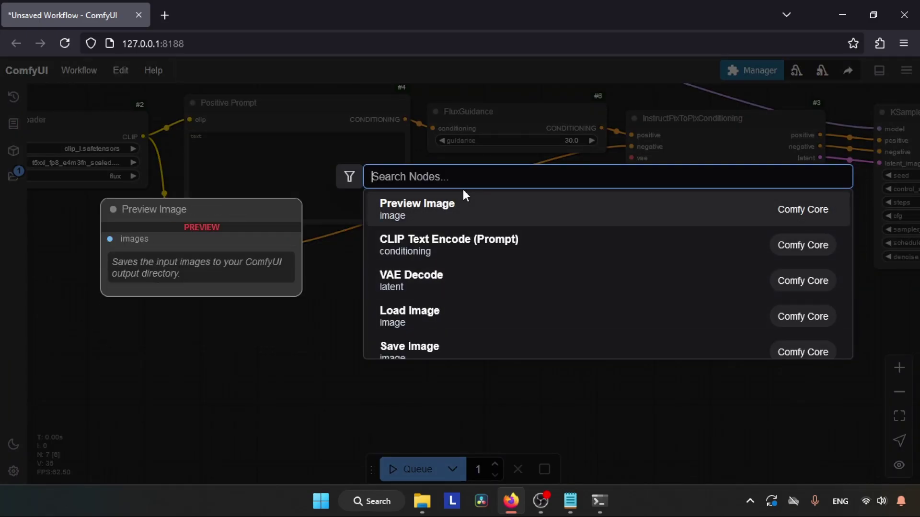
{"action": "type", "text": "loa"}
{"action": "left_click", "coordinate": [482, 211]}
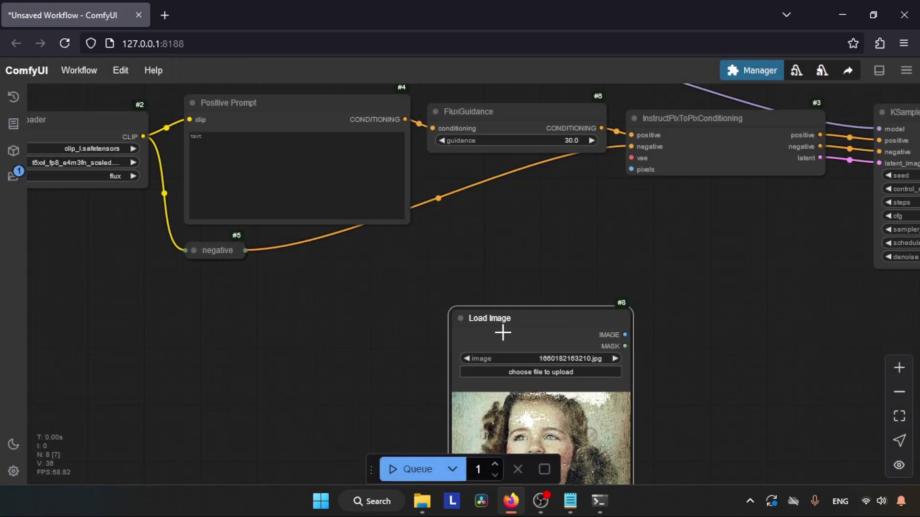
{"action": "left_click_drag", "start_coordinate": [501, 329], "coordinate": [266, 322]}
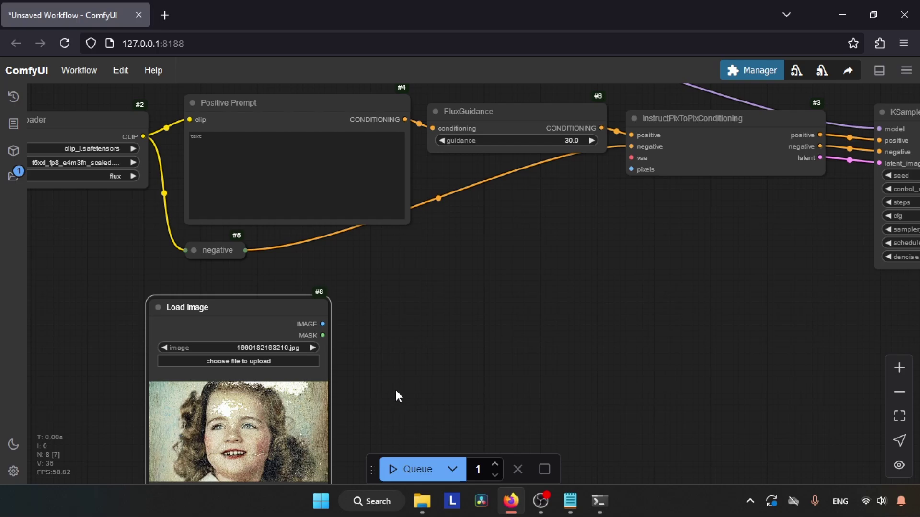
Add a Canny node and place it to the right of the Load Image node.
{"action": "double_click", "coordinate": [533, 317]}
{"action": "type", "text": "ca"}
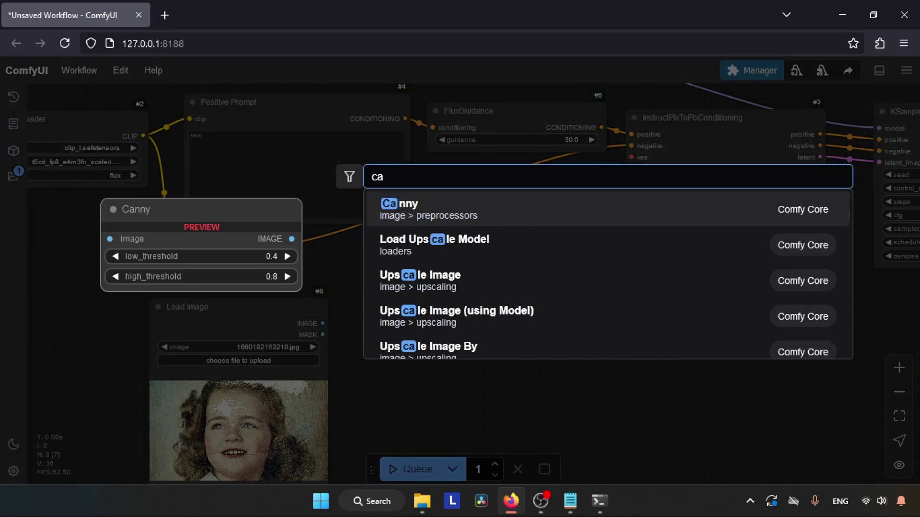
{"action": "left_click", "coordinate": [448, 212]}
{"action": "left_click_drag", "start_coordinate": [601, 316], "coordinate": [466, 288]}
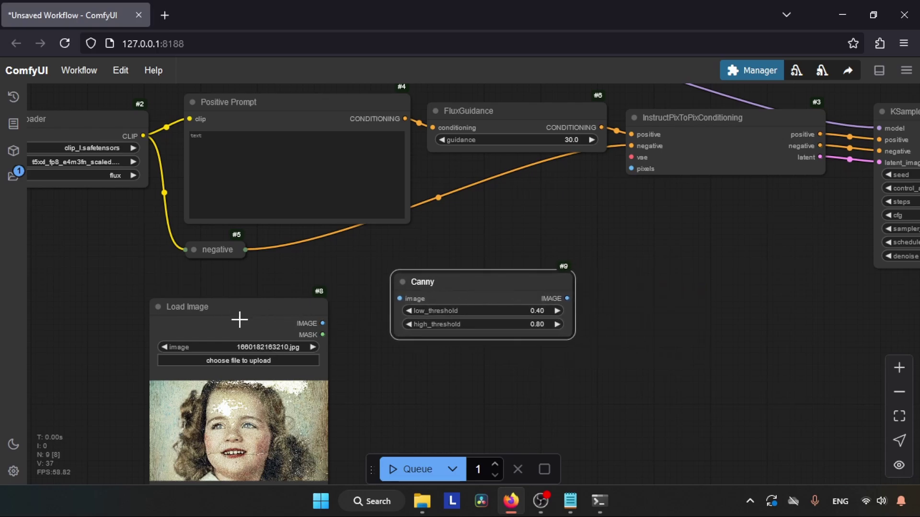
Connect the Load Image IMAGE output to Canny's image input, and Canny's IMAGE output to InstructPixToPixConditioning's pixels input.
{"action": "left_click_drag", "start_coordinate": [322, 324], "coordinate": [322, 324]}
{"action": "left_click_drag", "start_coordinate": [389, 301], "coordinate": [404, 298]}
{"action": "left_click_drag", "start_coordinate": [568, 298], "coordinate": [632, 168]}
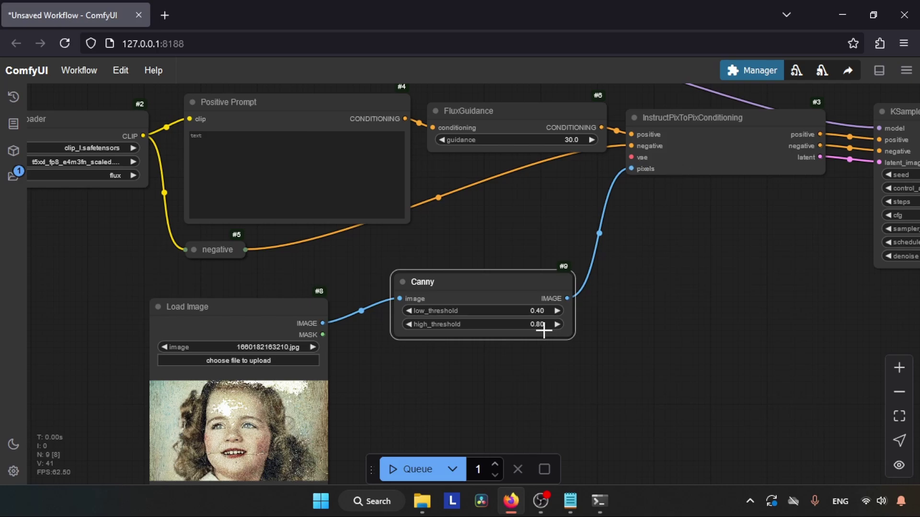
{"action": "left_click_drag", "start_coordinate": [488, 276], "coordinate": [476, 280]}
Add a Preview Image node connected to Canny's IMAGE output and place it to the lower right of the Canny node.
{"action": "left_click_drag", "start_coordinate": [608, 371], "coordinate": [551, 308]}
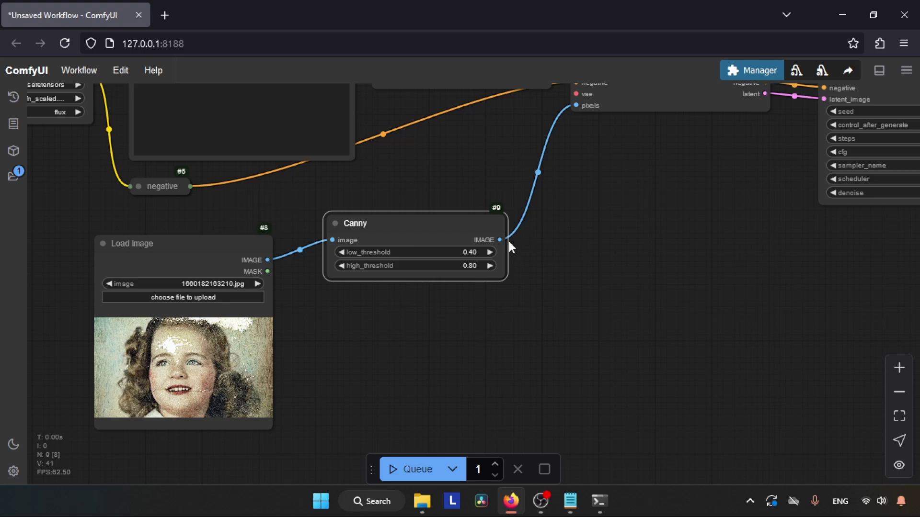
{"action": "left_click_drag", "start_coordinate": [499, 240], "coordinate": [679, 330]}
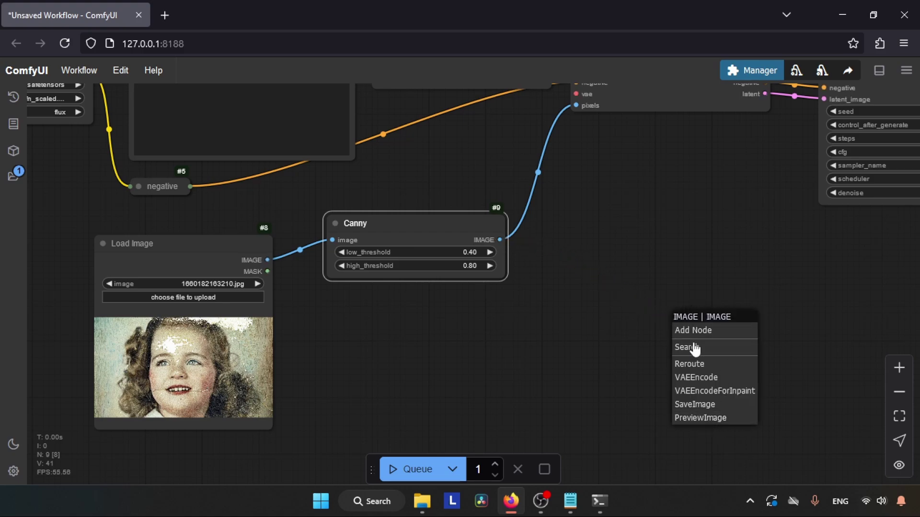
{"action": "left_click", "coordinate": [712, 418]}
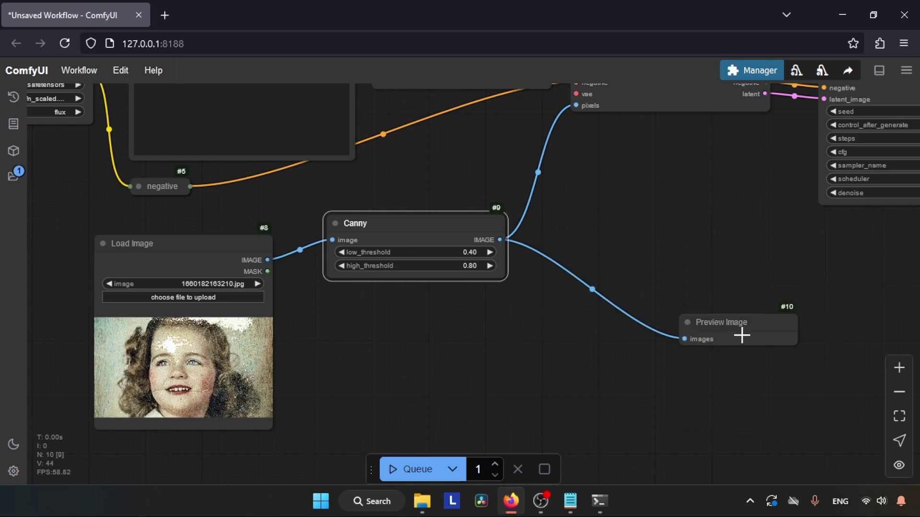
{"action": "left_click_drag", "start_coordinate": [741, 335], "coordinate": [633, 289]}
Run the workflow, enlarge the Preview Image node, and view its edge image in a separate browser tab before closing that tab.
{"action": "left_click", "coordinate": [415, 473]}
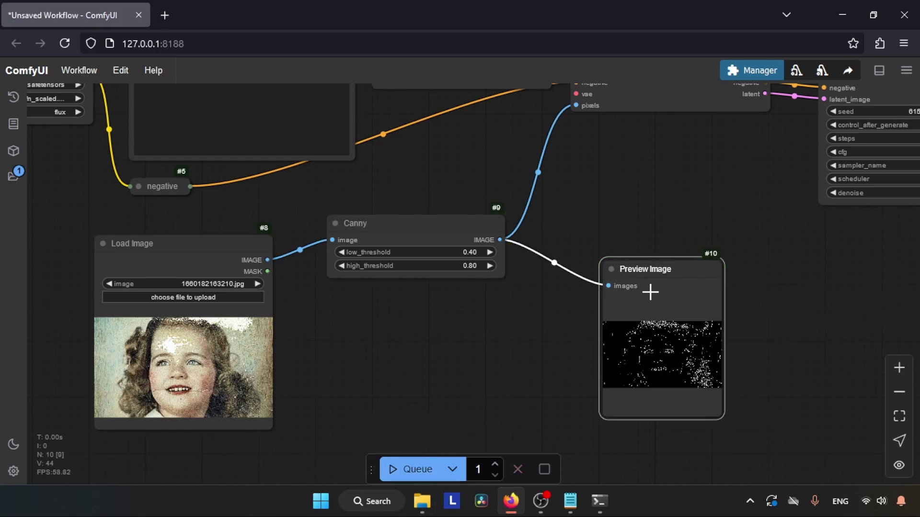
{"action": "left_click_drag", "start_coordinate": [720, 409], "coordinate": [798, 458]}
{"action": "right_click", "coordinate": [702, 377]}
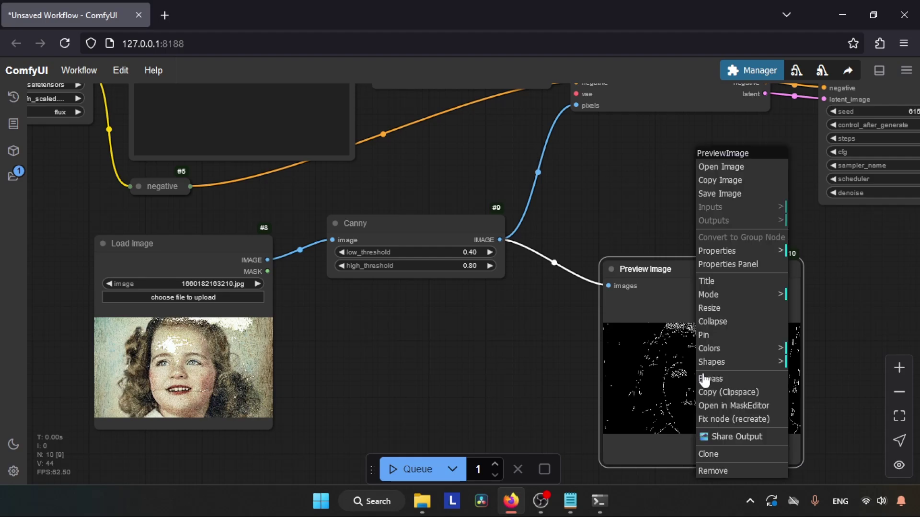
{"action": "left_click", "coordinate": [721, 168]}
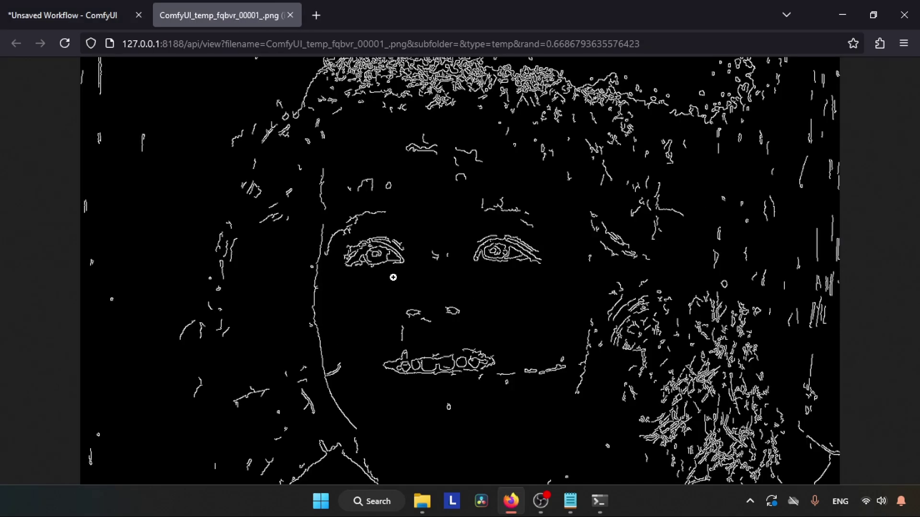
{"action": "key", "text": "ctrl+w"}
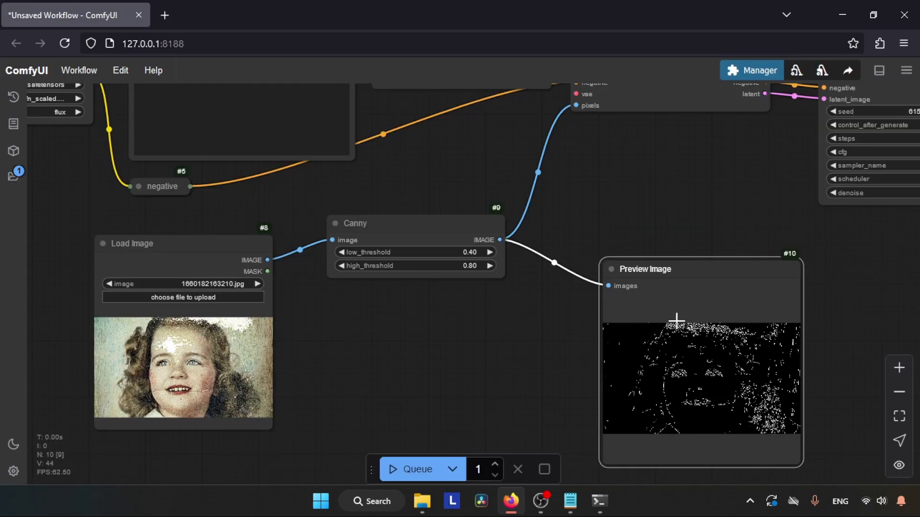
Run the workflow with Canny's low_threshold at 0.35 and high_threshold at 0.60, and again with 0.37 and 0.47.
{"action": "left_click_drag", "start_coordinate": [427, 319], "coordinate": [512, 344]}
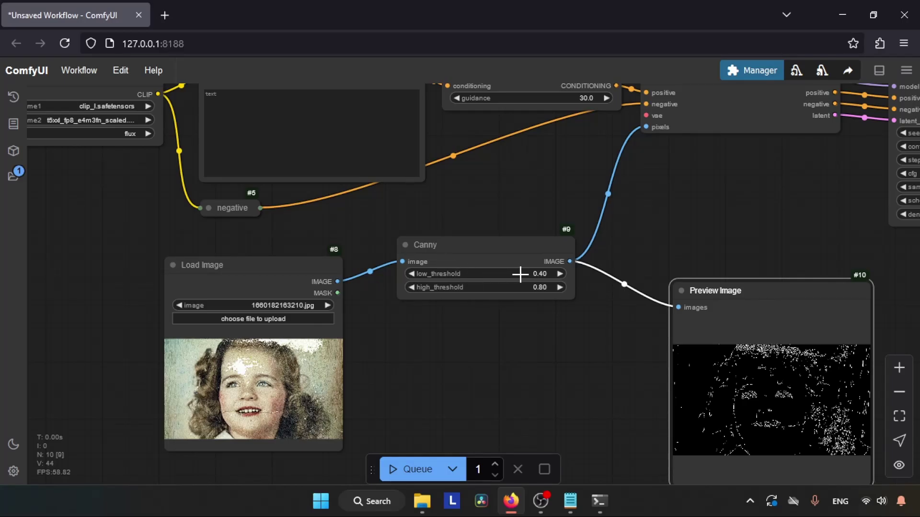
{"action": "left_click_drag", "start_coordinate": [519, 274], "coordinate": [505, 287]}
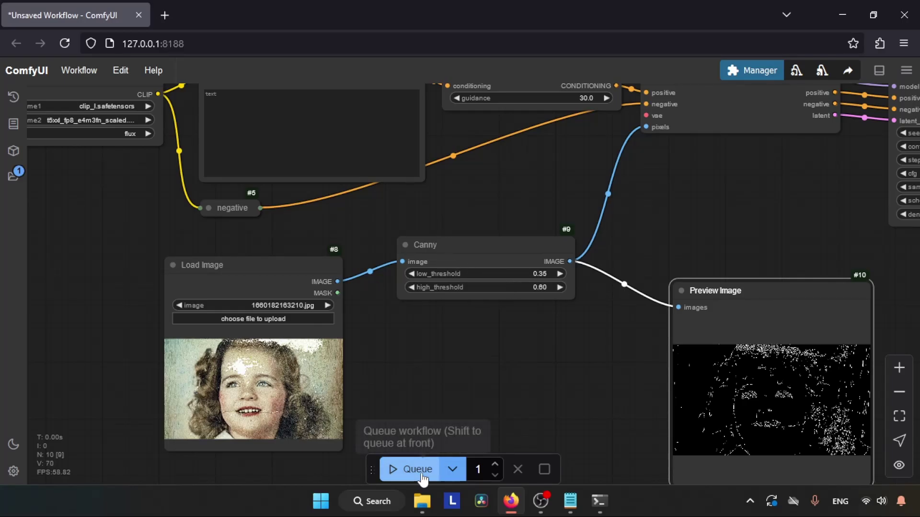
{"action": "left_click", "coordinate": [421, 472]}
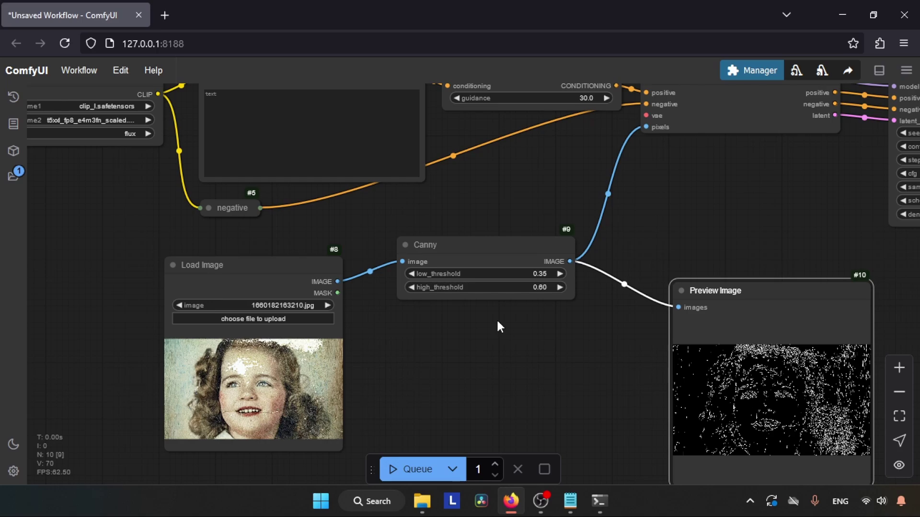
{"action": "mouse_move", "coordinate": [501, 289]}
{"action": "left_mouse_down"}
{"action": "mouse_move", "coordinate": [504, 272]}
{"action": "mouse_move", "coordinate": [508, 290]}
{"action": "left_mouse_up"}
{"action": "left_click", "coordinate": [421, 469]}
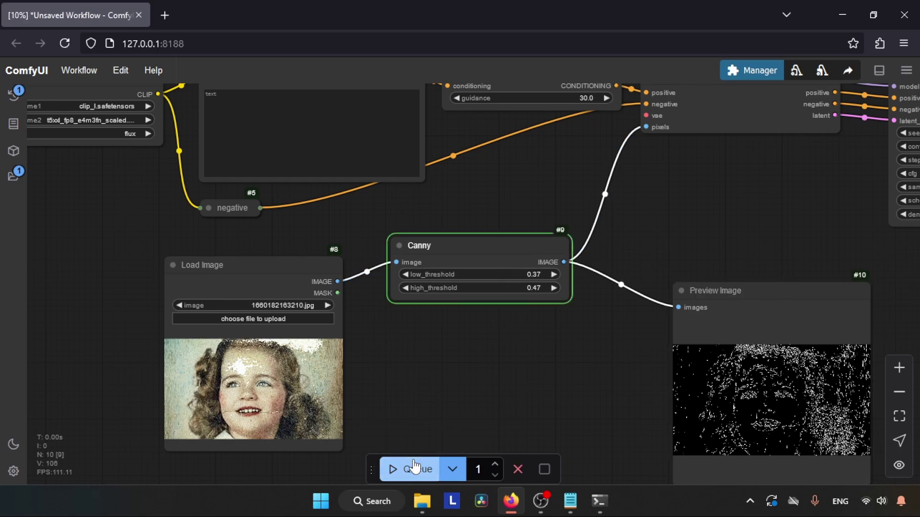
Move the Preview Image node closer to the Canny node, just below its output.
{"action": "left_click_drag", "start_coordinate": [660, 119], "coordinate": [303, 249]}
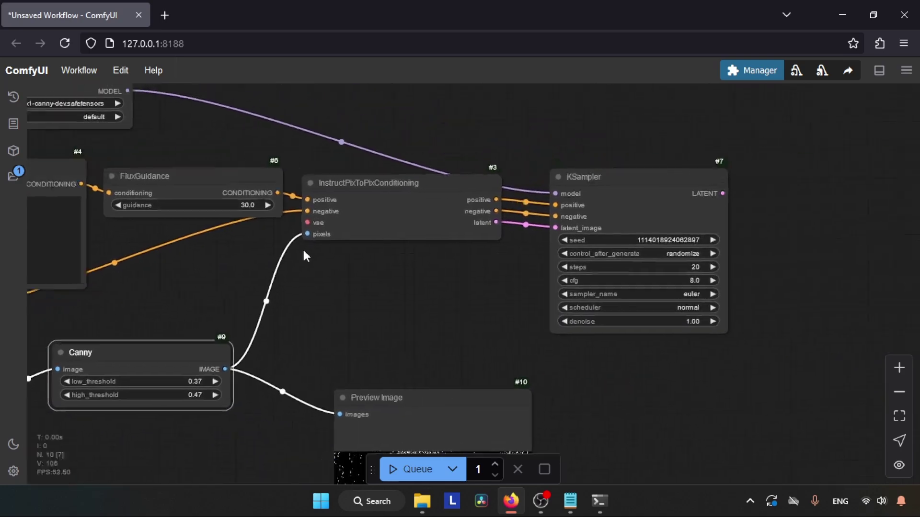
{"action": "left_click_drag", "start_coordinate": [328, 284], "coordinate": [501, 286]}
{"action": "left_click_drag", "start_coordinate": [406, 369], "coordinate": [312, 405]}
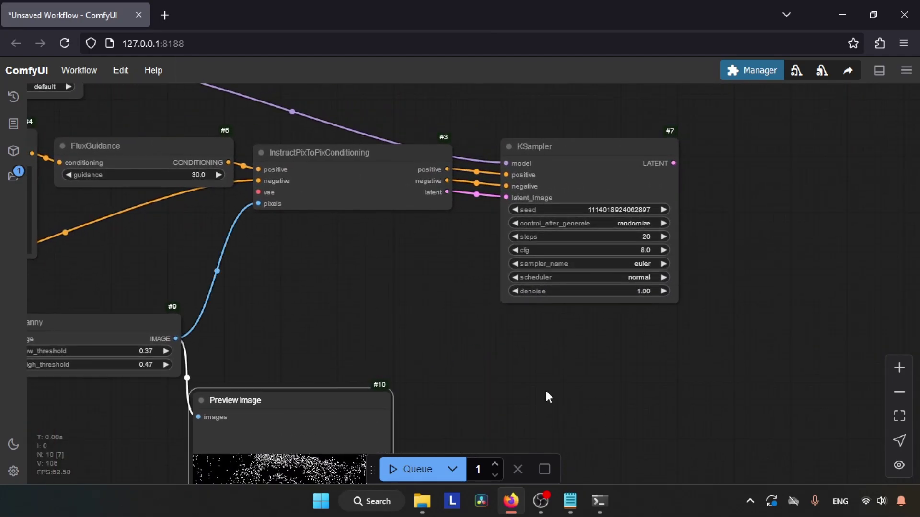
Add a Load VAE node and place it below the KSampler node.
{"action": "double_click", "coordinate": [606, 362]}
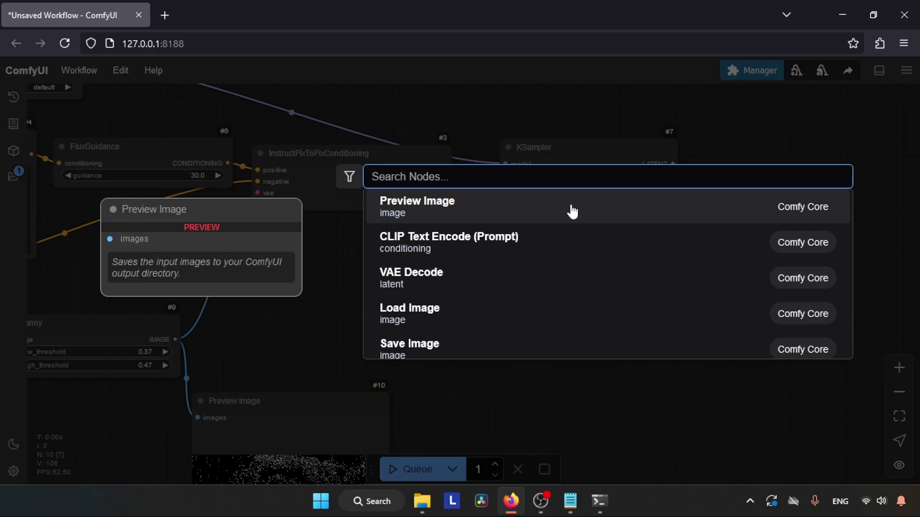
{"action": "type", "text": "load"}
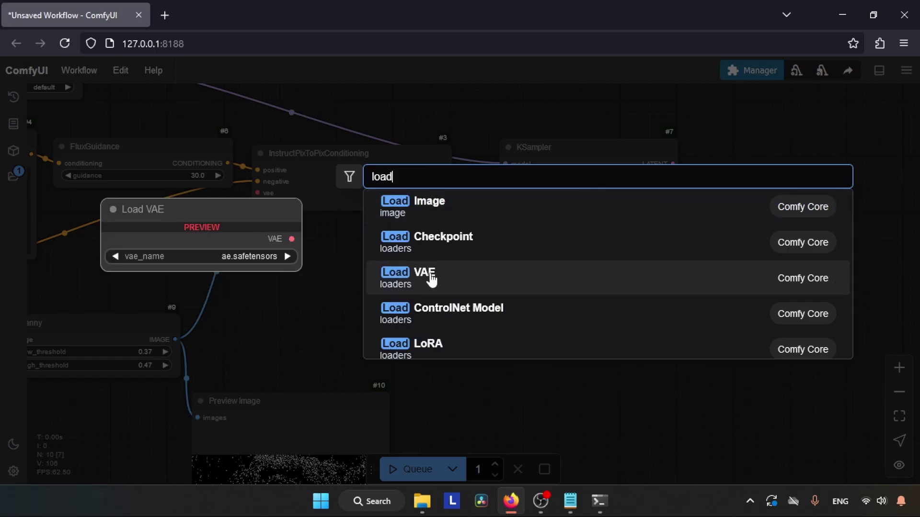
{"action": "left_click", "coordinate": [431, 280]}
{"action": "left_click_drag", "start_coordinate": [668, 366], "coordinate": [603, 354]}
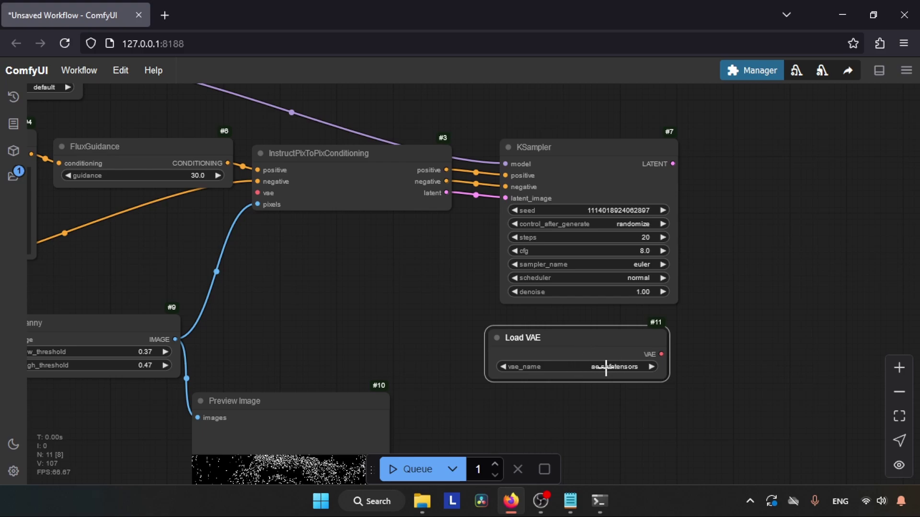
Choose ae.safetensors in the Load VAE node and connect its VAE output to InstructPixToPixConditioning's vae input.
{"action": "left_click", "coordinate": [539, 370]}
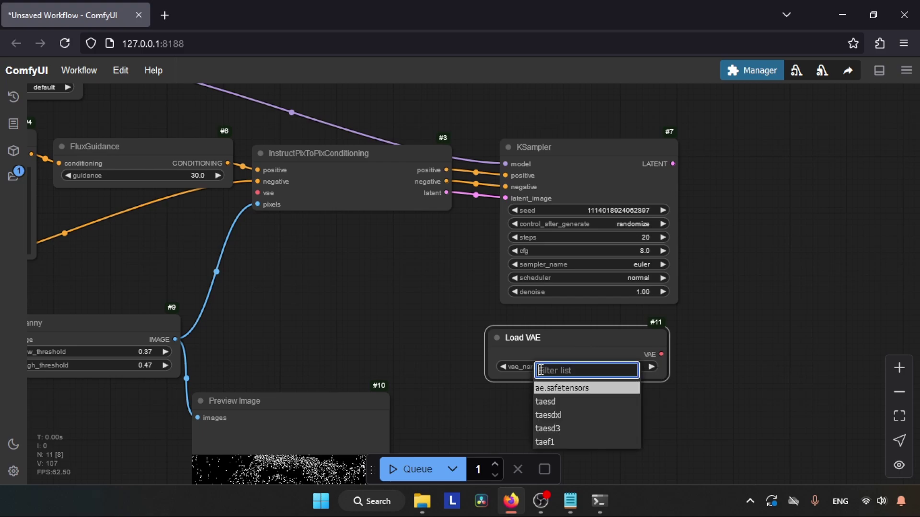
{"action": "left_click", "coordinate": [588, 388]}
{"action": "left_click_drag", "start_coordinate": [612, 349], "coordinate": [257, 192]}
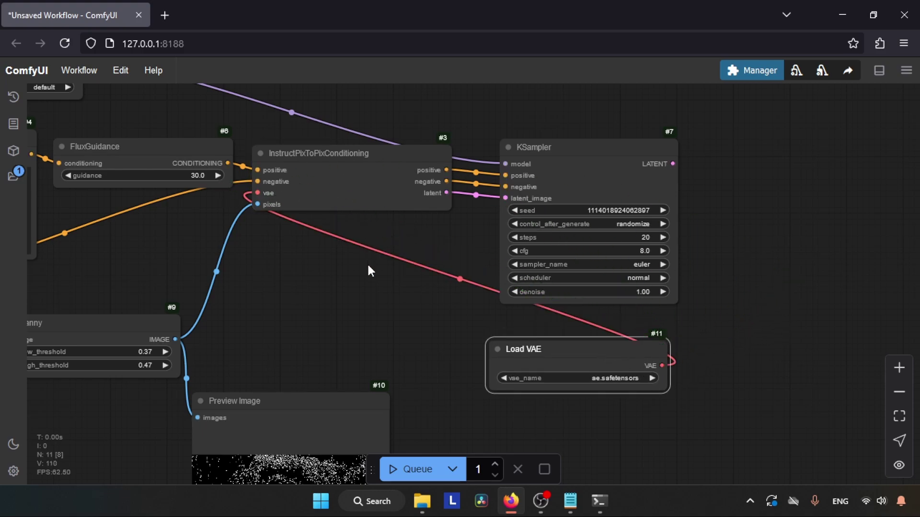
Add a VAE Decode node to the right of the KSampler node.
{"action": "left_click_drag", "start_coordinate": [464, 293], "coordinate": [218, 301]}
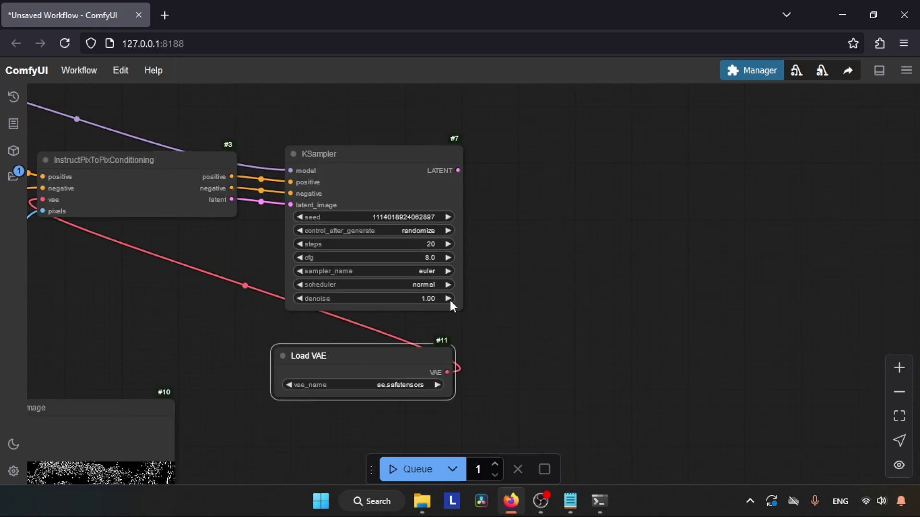
{"action": "double_click", "coordinate": [655, 255]}
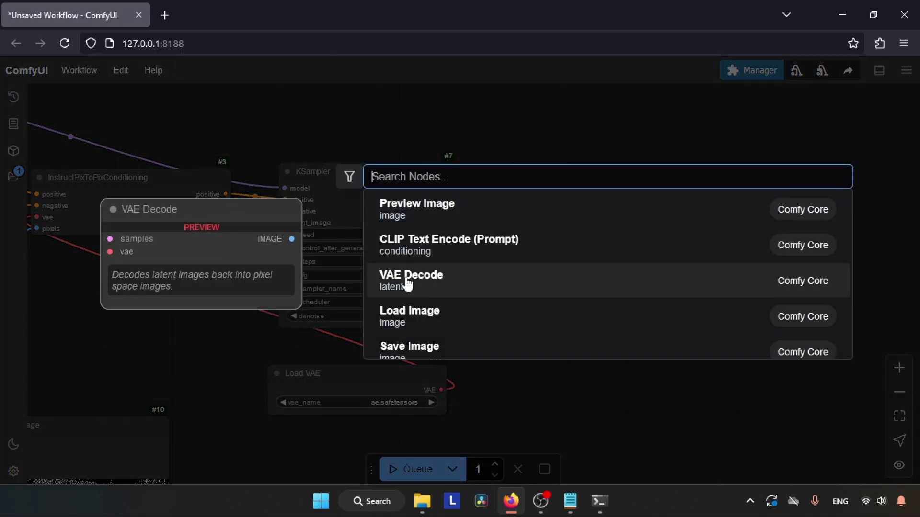
{"action": "type", "text": "vae"}
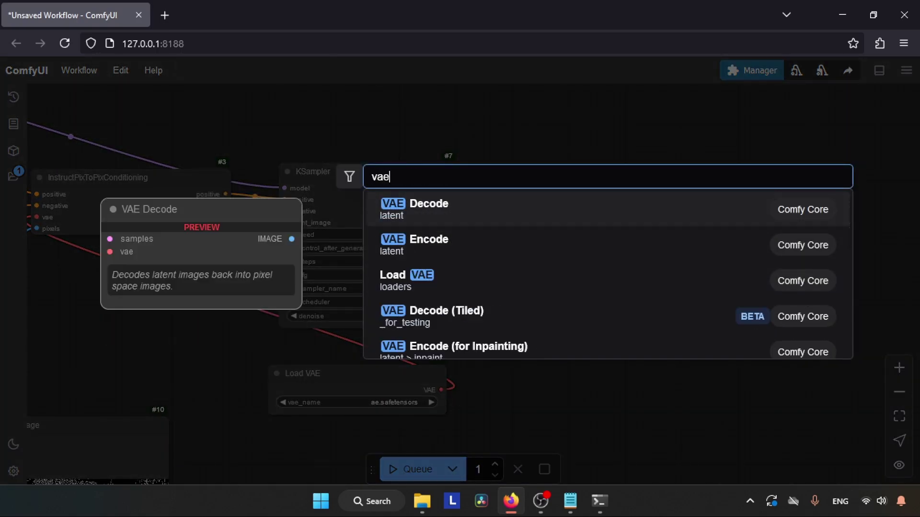
{"action": "left_click", "coordinate": [447, 203]}
Connect KSampler's LATENT output to VAE Decode's samples input, and Load VAE's VAE output to its vae input.
{"action": "left_click_drag", "start_coordinate": [452, 188], "coordinate": [601, 224]}
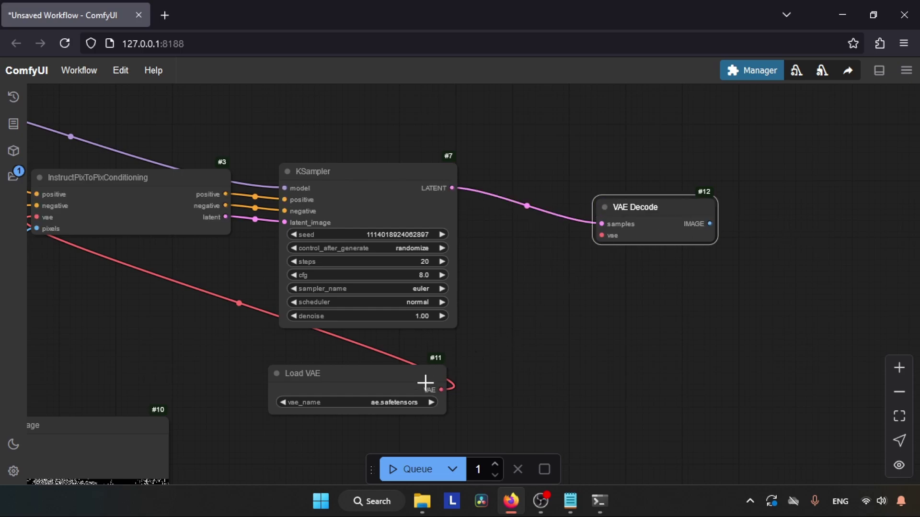
{"action": "left_click_drag", "start_coordinate": [442, 390], "coordinate": [450, 395]}
{"action": "left_click_drag", "start_coordinate": [511, 355], "coordinate": [611, 235]}
Add a Save Image node connected to VAE Decode's IMAGE output and place it to the right of VAE Decode.
{"action": "left_click_drag", "start_coordinate": [755, 256], "coordinate": [528, 238]}
{"action": "left_click_drag", "start_coordinate": [642, 263], "coordinate": [702, 293]}
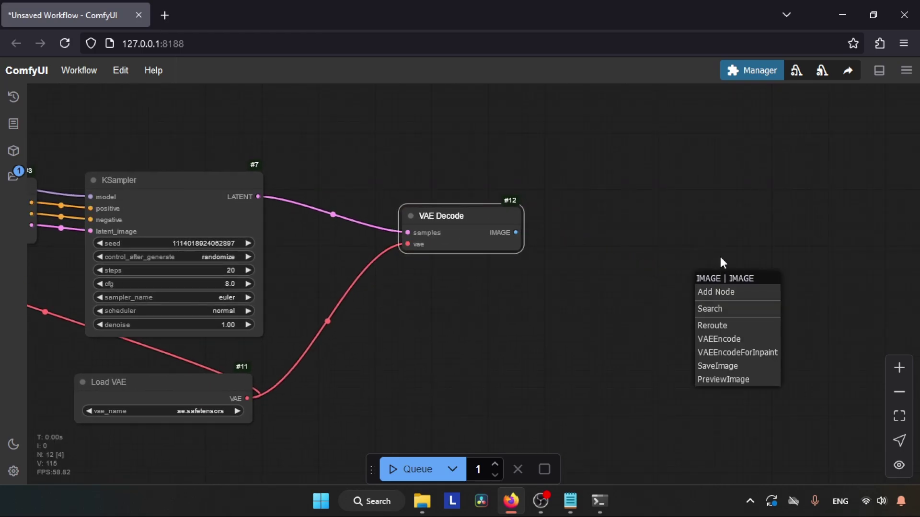
{"action": "left_click", "coordinate": [709, 368]}
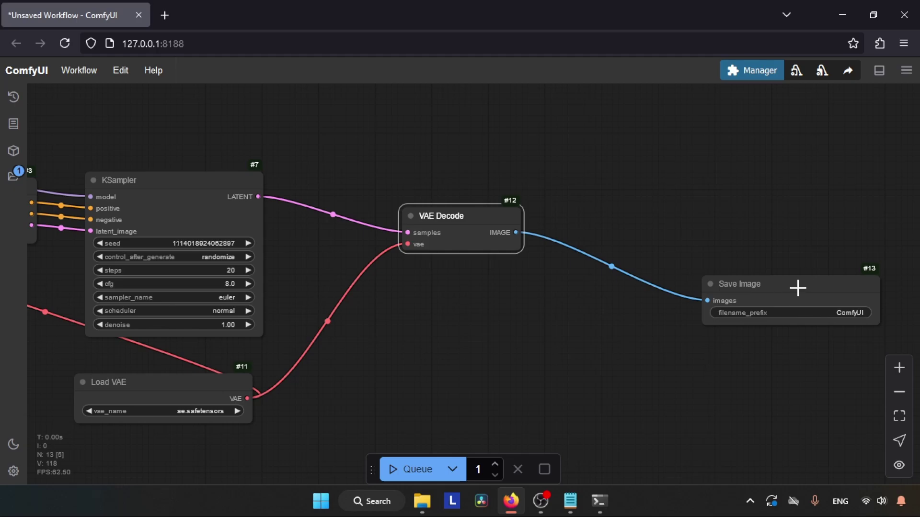
{"action": "left_click_drag", "start_coordinate": [797, 287], "coordinate": [683, 232]}
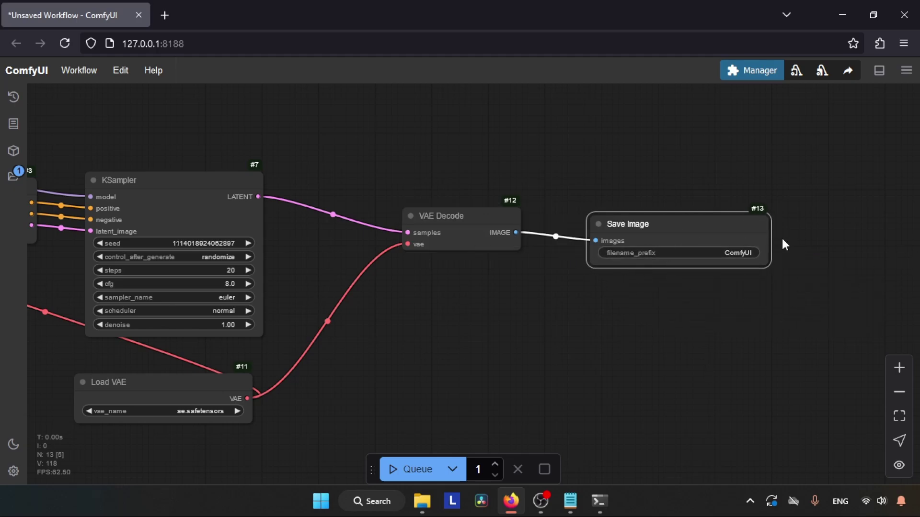
{"action": "right_click", "coordinate": [697, 299]}
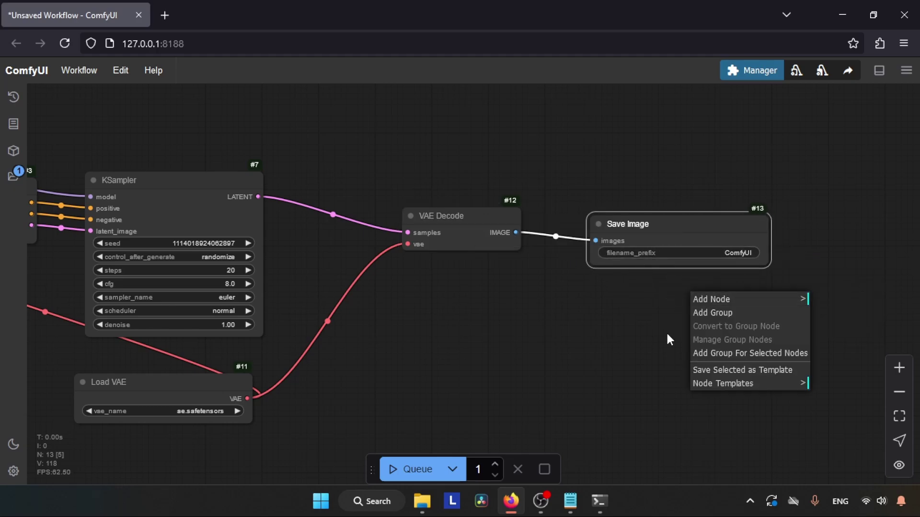
{"action": "left_click", "coordinate": [536, 359]}
Upload archbridge-7725058_1280 from the Pictures folder into the Load Image node.
{"action": "left_click_drag", "start_coordinate": [536, 359], "coordinate": [766, 347]}
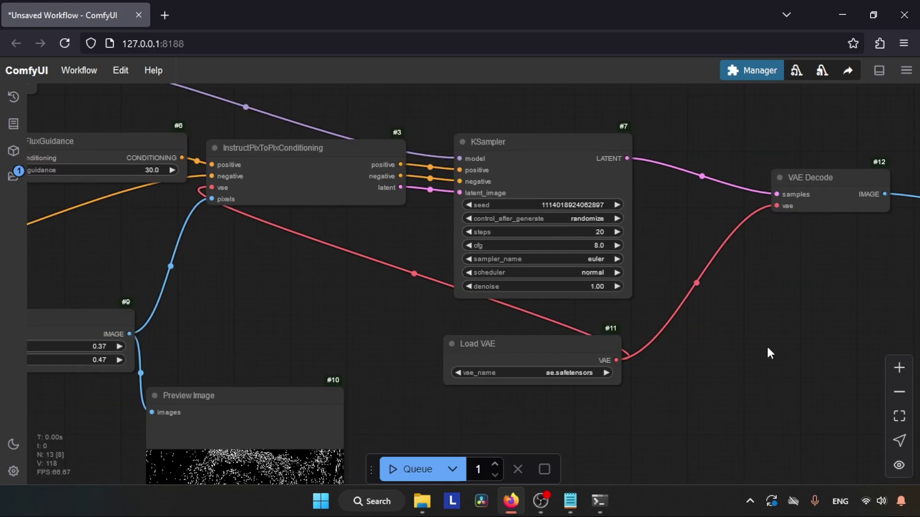
{"action": "left_click_drag", "start_coordinate": [237, 344], "coordinate": [655, 211]}
{"action": "left_click_drag", "start_coordinate": [218, 264], "coordinate": [351, 288]}
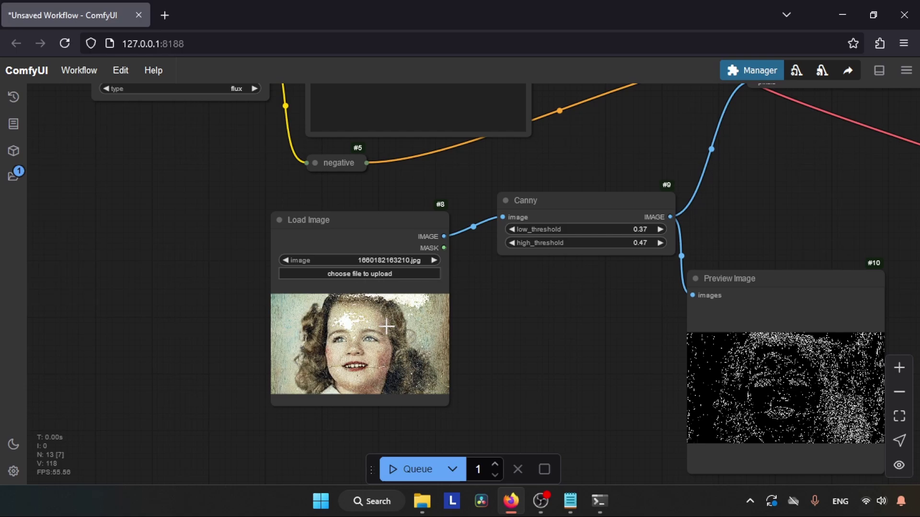
{"action": "left_click", "coordinate": [344, 274]}
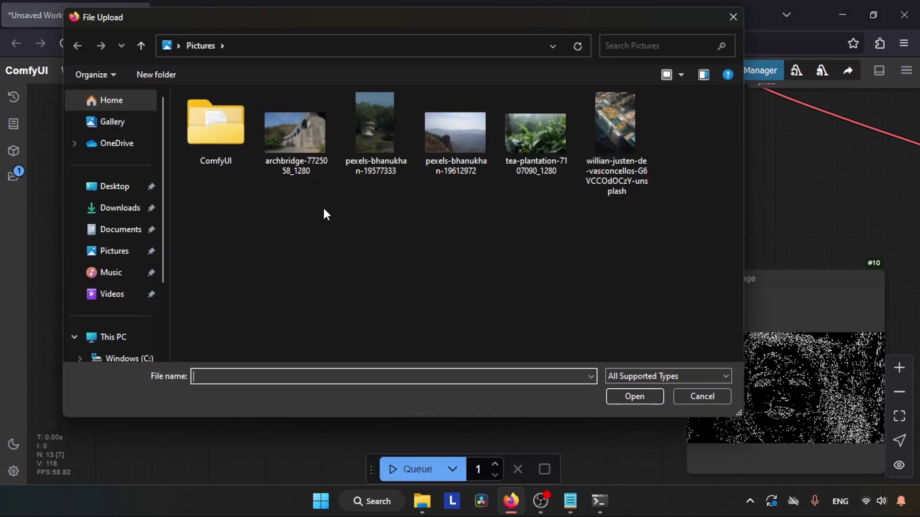
{"action": "left_click", "coordinate": [288, 139]}
{"action": "left_click", "coordinate": [635, 396]}
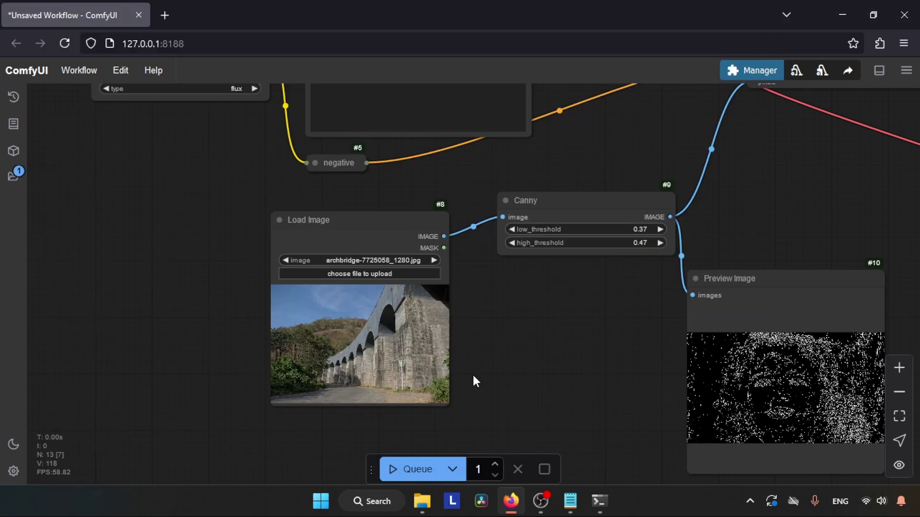
Set the KSampler node's cfg to 1.0.
{"action": "left_click_drag", "start_coordinate": [527, 336], "coordinate": [333, 366]}
{"action": "left_click_drag", "start_coordinate": [757, 213], "coordinate": [372, 308]}
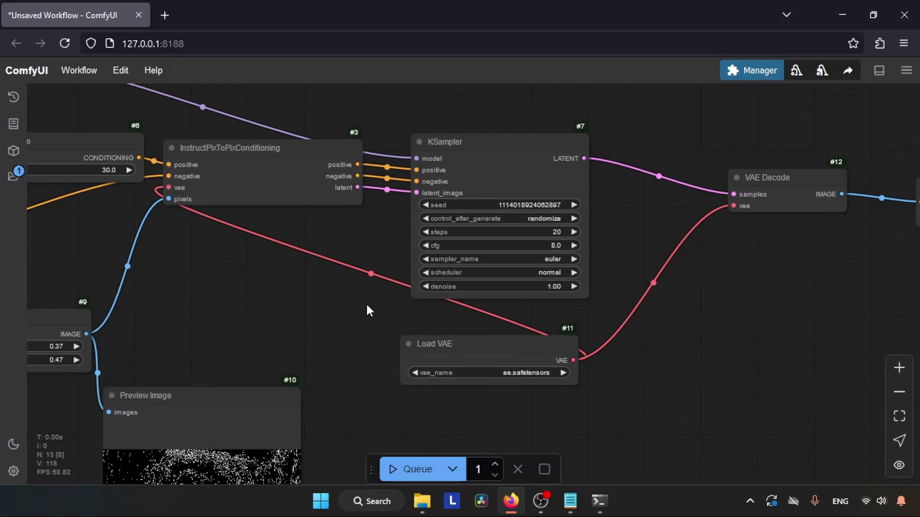
{"action": "left_click", "coordinate": [546, 244]}
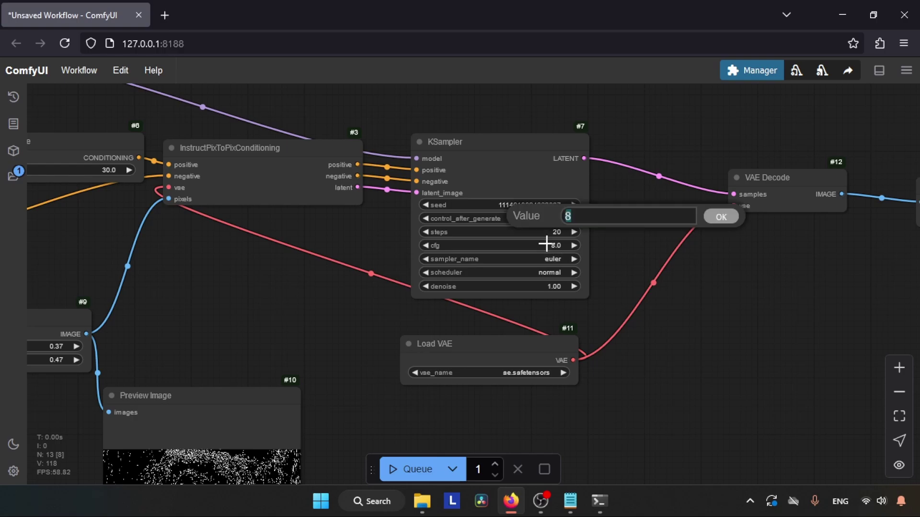
{"action": "type", "text": "1"}
{"action": "key", "text": "Return"}
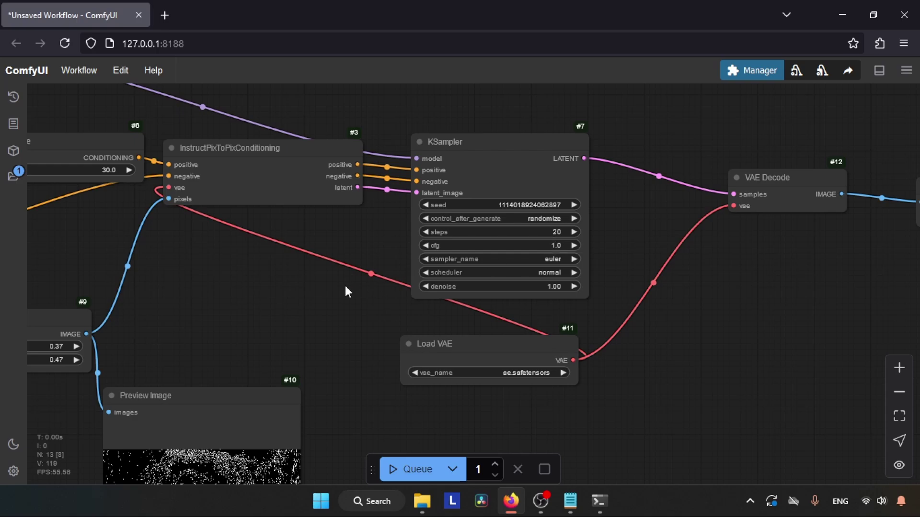
{"action": "left_click_drag", "start_coordinate": [345, 285], "coordinate": [354, 286]}
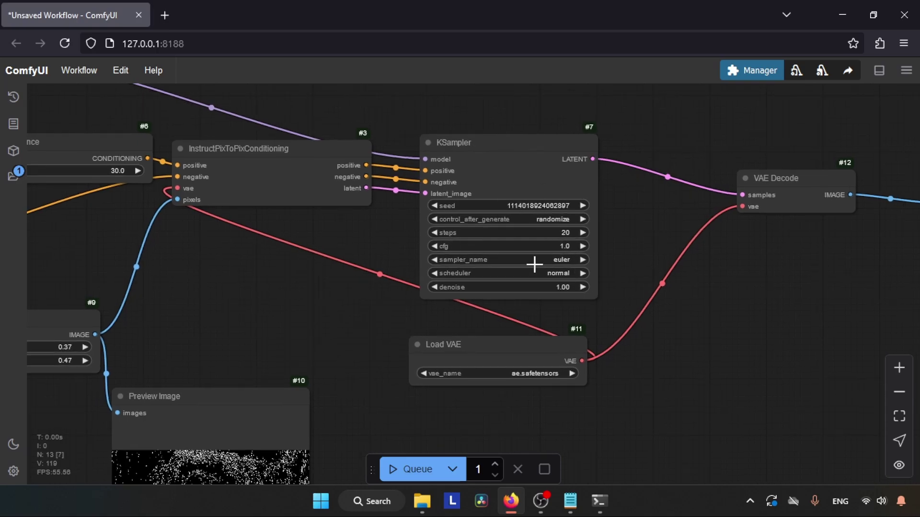
Copy the sample prompt beginning "a bridge in autumn season" from Flux.1 Canny.txt in Notepad into the Positive Prompt node in ComfyUI.
{"action": "left_click_drag", "start_coordinate": [263, 379], "coordinate": [675, 395]}
{"action": "left_click_drag", "start_coordinate": [415, 290], "coordinate": [517, 299]}
{"action": "left_click", "coordinate": [899, 368]}
{"action": "left_click_drag", "start_coordinate": [388, 317], "coordinate": [486, 318]}
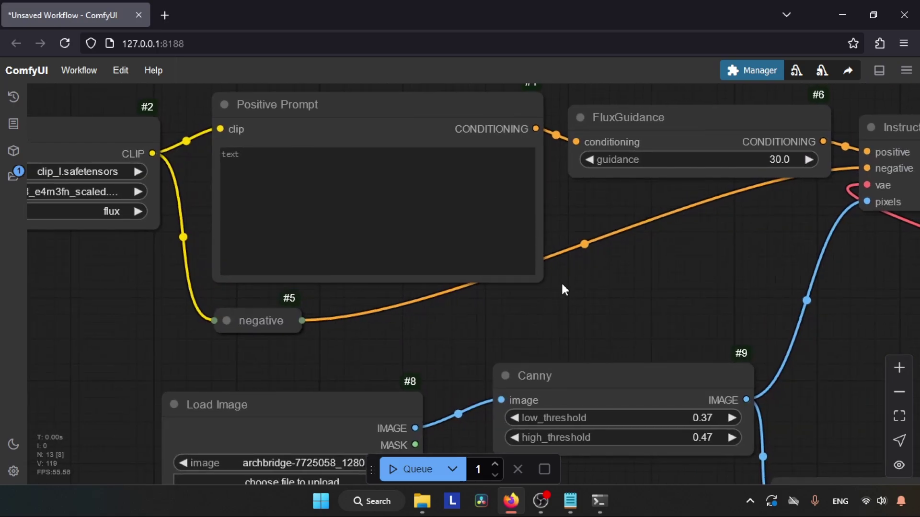
{"action": "left_click", "coordinate": [311, 161]}
{"action": "left_click", "coordinate": [570, 501]}
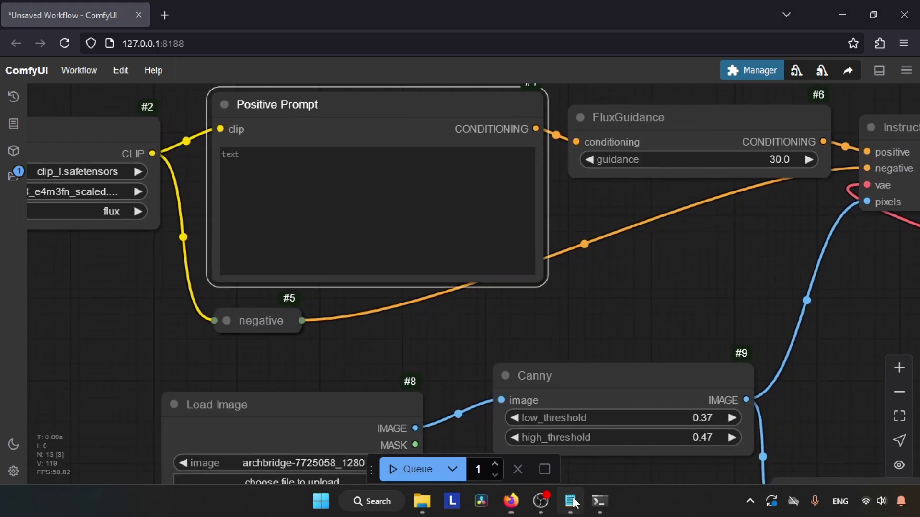
{"action": "left_click_drag", "start_coordinate": [211, 344], "coordinate": [92, 318]}
{"action": "key", "text": "ctrl+c"}
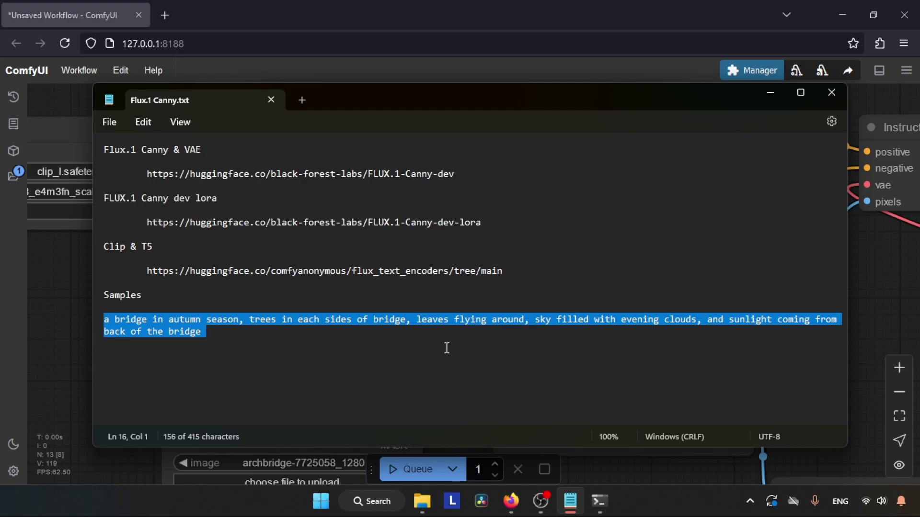
{"action": "left_click", "coordinate": [454, 10]}
{"action": "key", "text": "ctrl+v"}
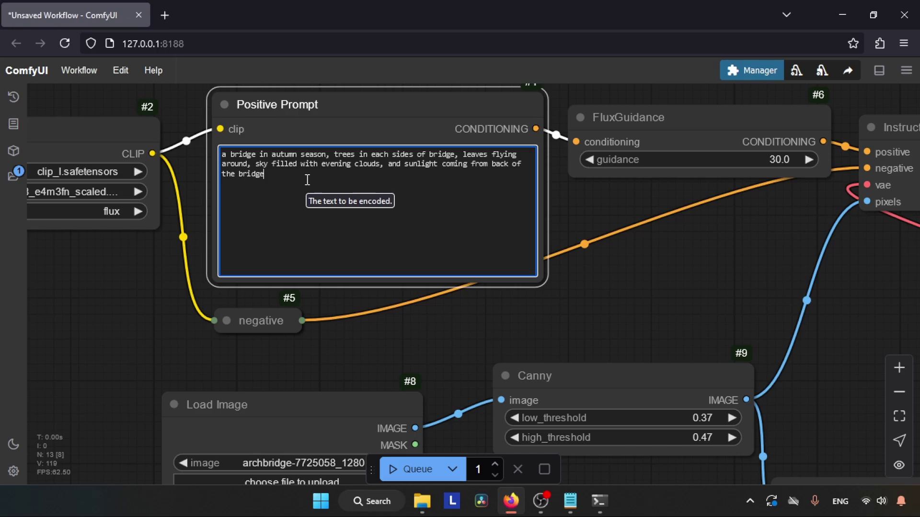
Queue the workflow to generate an image from the arch bridge photo and the autumn prompt.
{"action": "left_click_drag", "start_coordinate": [635, 286], "coordinate": [354, 414]}
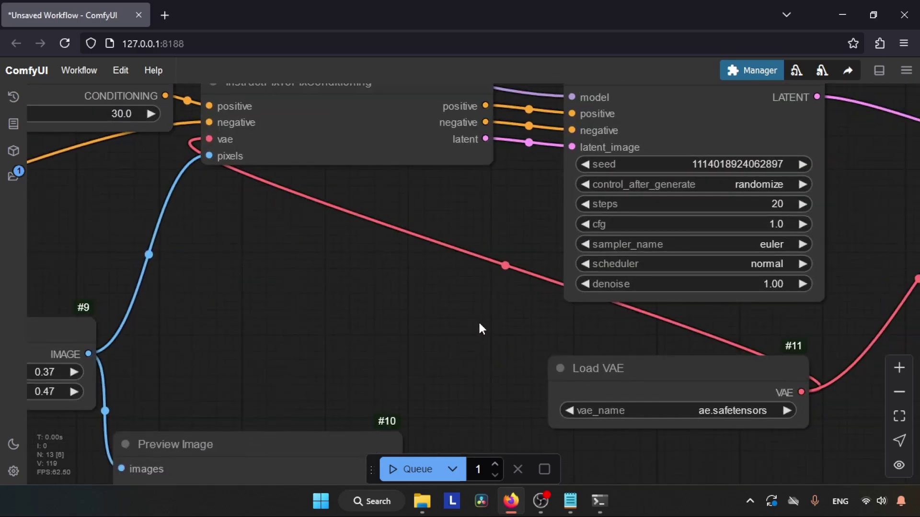
{"action": "left_click_drag", "start_coordinate": [478, 323], "coordinate": [463, 364]}
{"action": "left_click", "coordinate": [896, 393]}
{"action": "left_click_drag", "start_coordinate": [357, 348], "coordinate": [317, 241]}
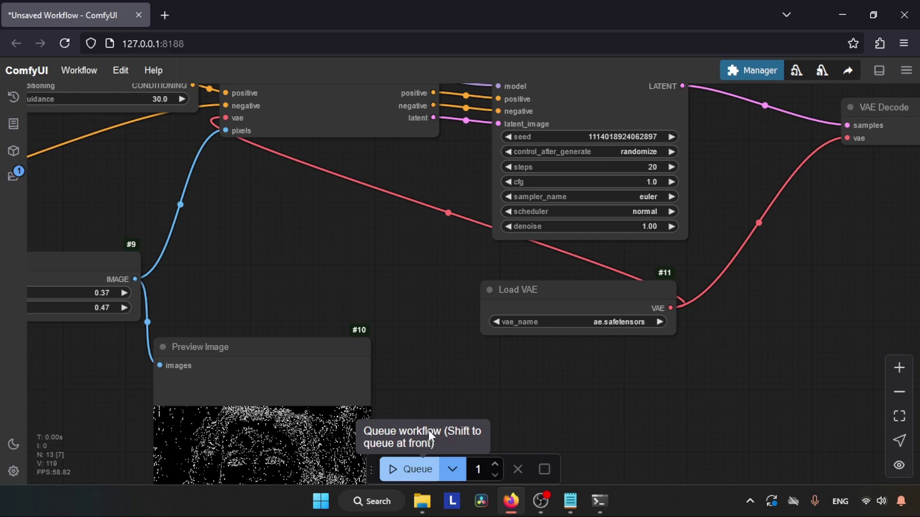
{"action": "key", "text": "ctrl+Return"}
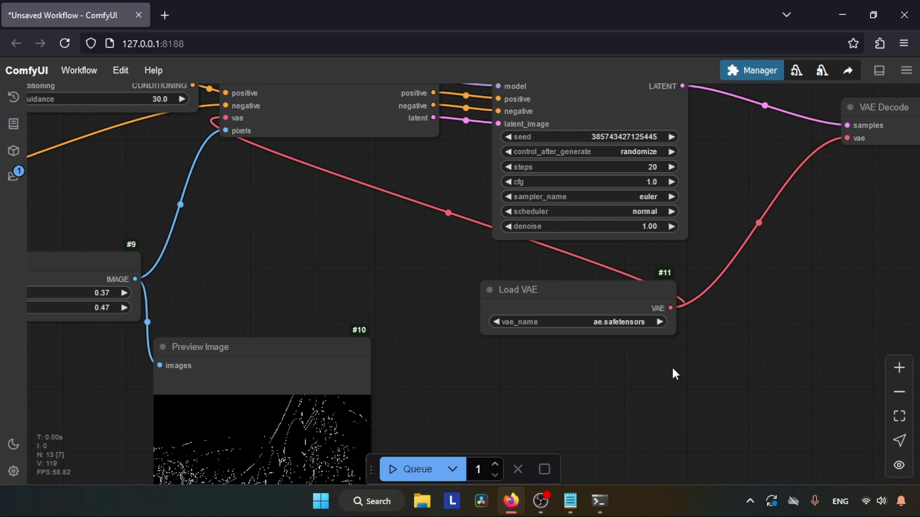
Enlarge the Save Image node and view its generated bridge image in a separate browser tab, closing that tab when done.
{"action": "scroll", "coordinate": [550, 267], "scroll_direction": "right", "scroll_amount": 10}
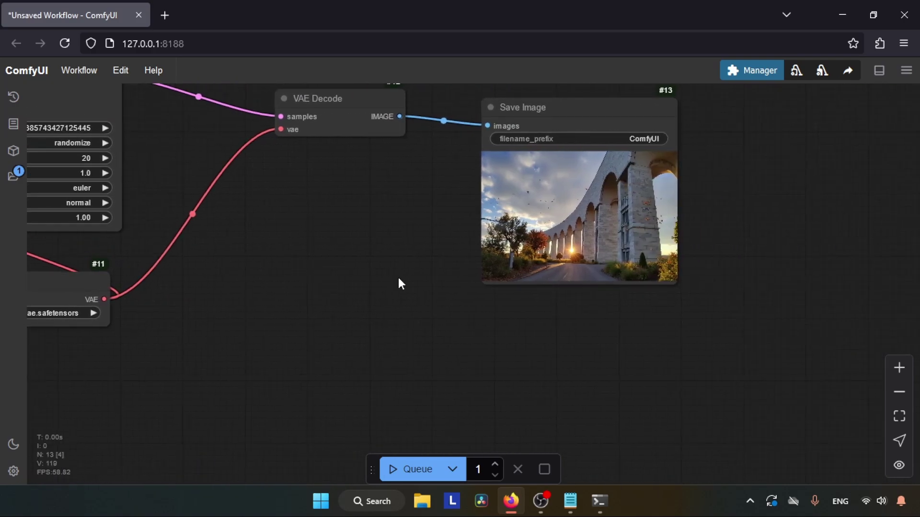
{"action": "left_click_drag", "start_coordinate": [671, 282], "coordinate": [888, 436]}
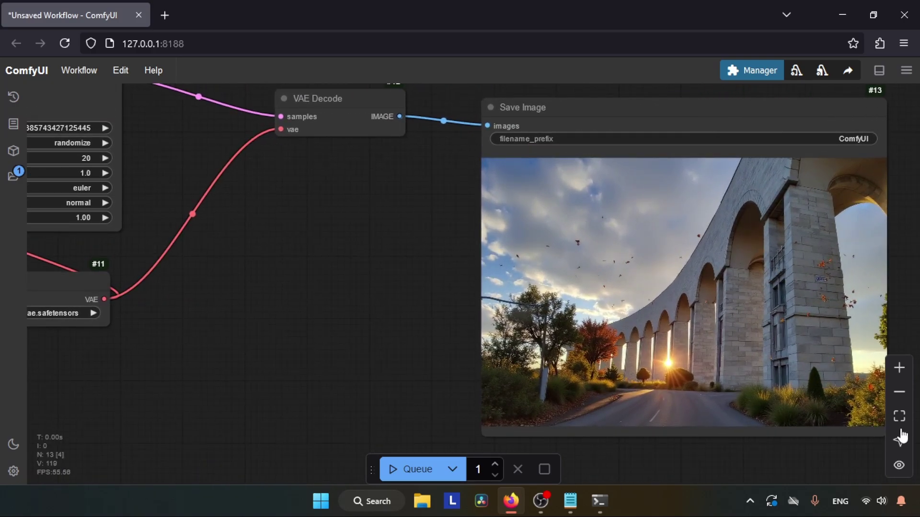
{"action": "right_click", "coordinate": [644, 252]}
{"action": "left_click", "coordinate": [653, 153]}
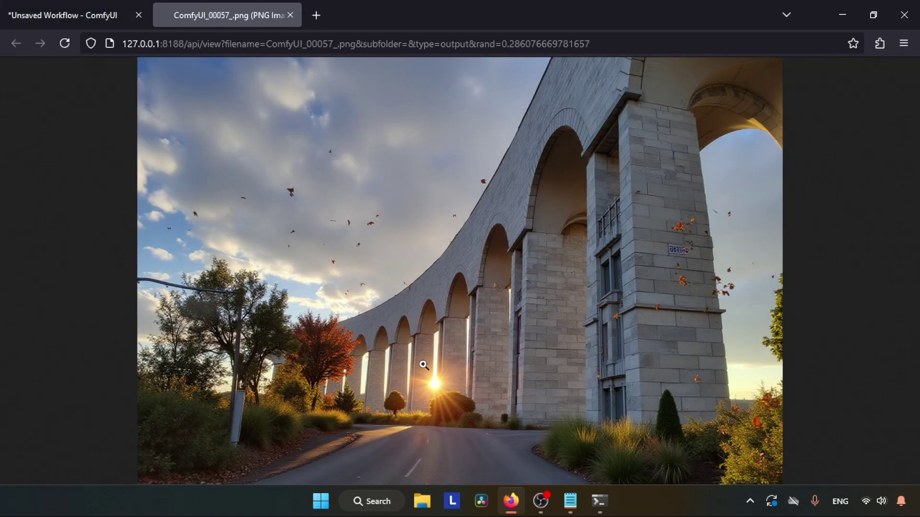
{"action": "left_click", "coordinate": [364, 376]}
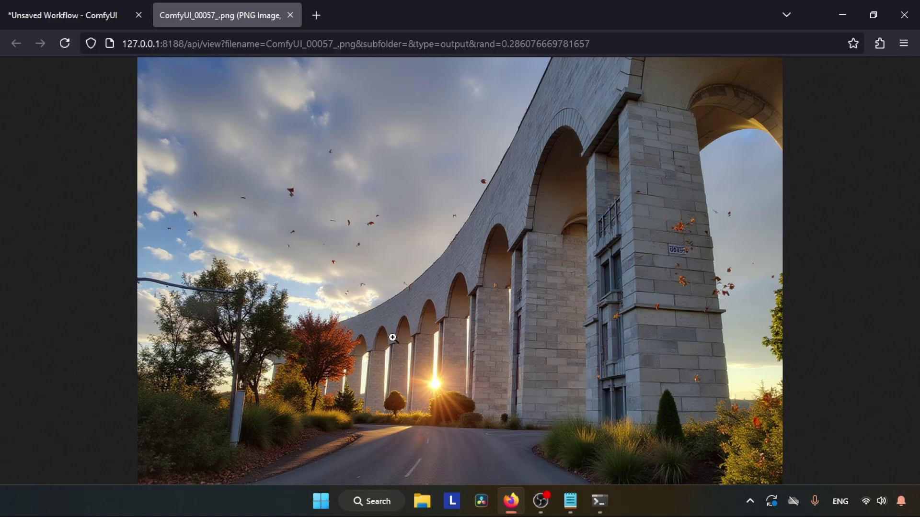
{"action": "left_click", "coordinate": [291, 16]}
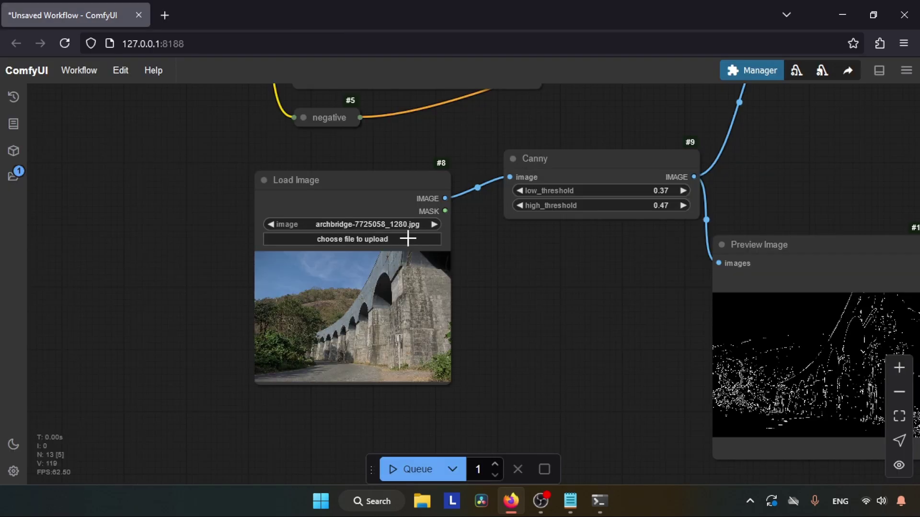
Upload the Pexels mountain photo ending in 19612972 from the Pictures folder into the Load Image node.
{"action": "left_click", "coordinate": [408, 237]}
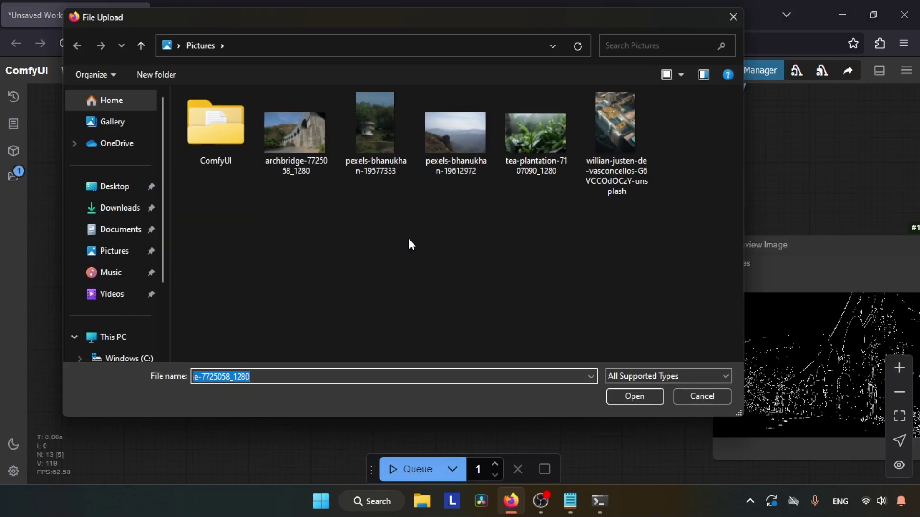
{"action": "left_click", "coordinate": [449, 156]}
{"action": "left_click", "coordinate": [625, 396]}
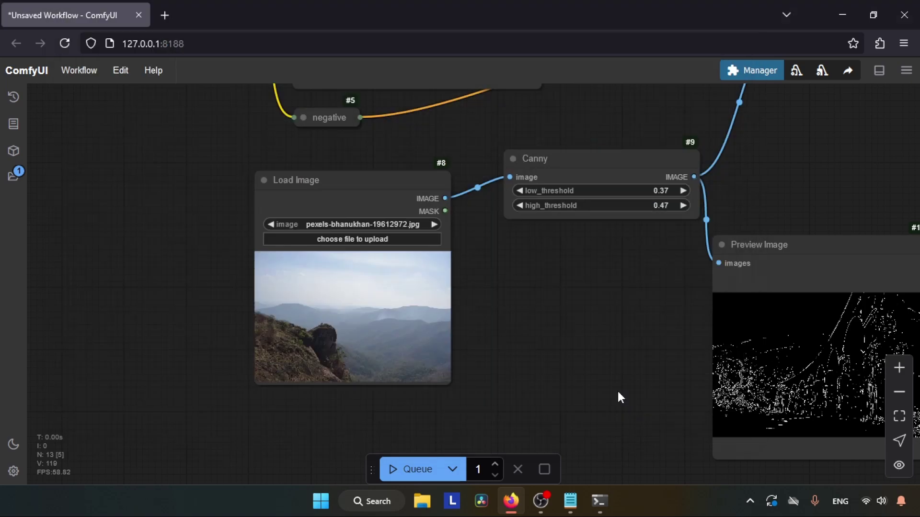
Replace the Positive Prompt text with "winter season, snow mountains, morning, clouds, light rays coming from the clouds".
{"action": "left_click_drag", "start_coordinate": [534, 271], "coordinate": [520, 443]}
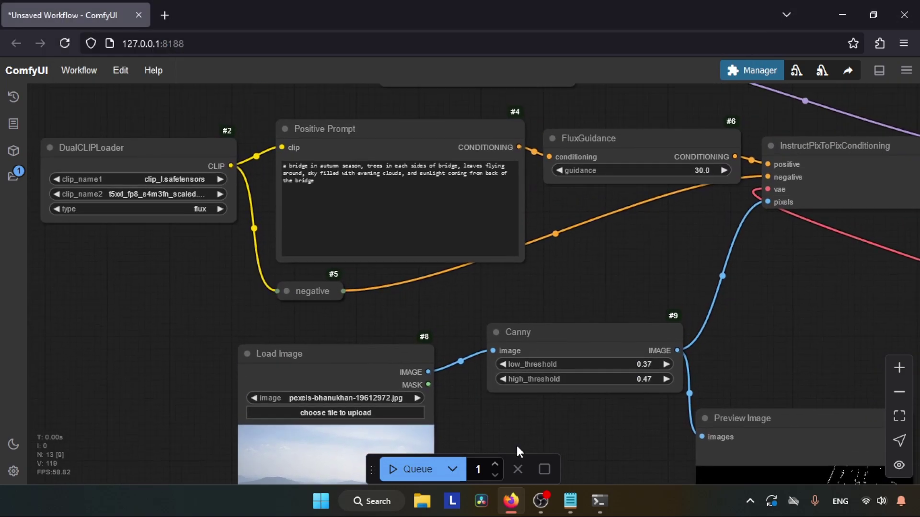
{"action": "left_click", "coordinate": [899, 368]}
{"action": "left_click", "coordinate": [899, 368]}
{"action": "scroll", "coordinate": [723, 322], "scroll_direction": "up", "scroll_amount": 3}
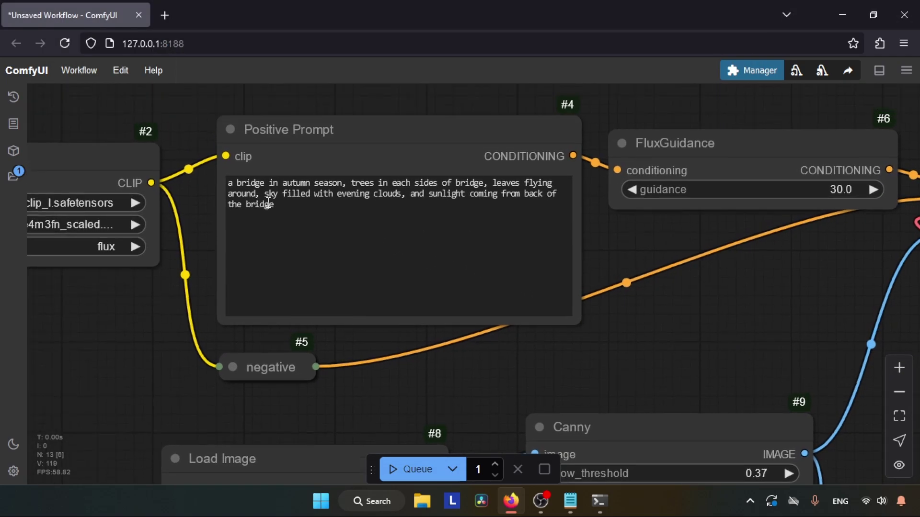
{"action": "left_click", "coordinate": [287, 204]}
{"action": "key", "text": "ctrl+a"}
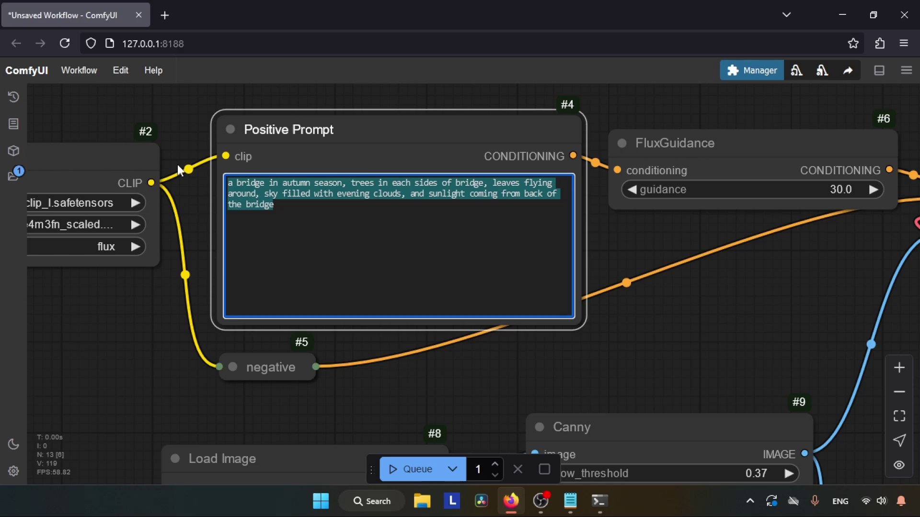
{"action": "type", "text": "winter season, snow mountain"}
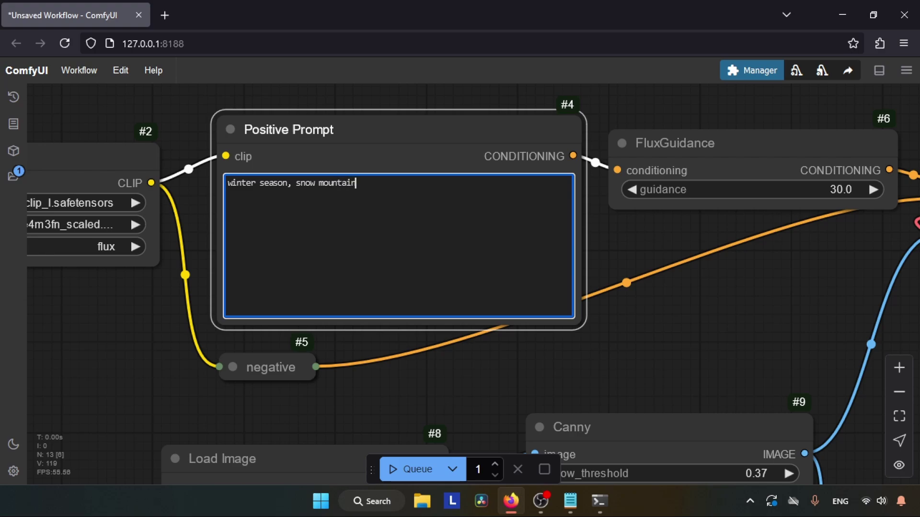
{"action": "type", "text": "g, clouds, light rays coming from the clouds"}
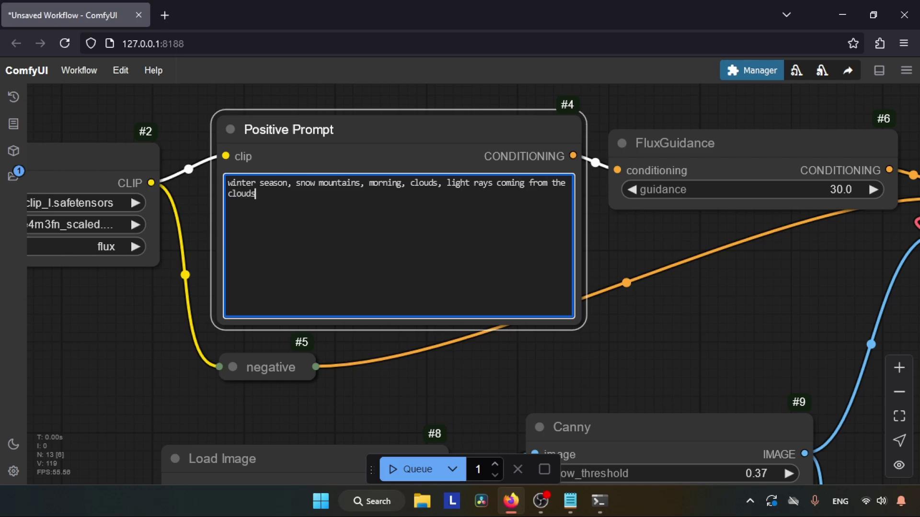
Queue the workflow with the mountain photo and winter prompt, and bring the Save Image result into view.
{"action": "scroll", "coordinate": [768, 231], "scroll_direction": "down", "scroll_amount": 4}
{"action": "left_click_drag", "start_coordinate": [768, 231], "coordinate": [101, 352]}
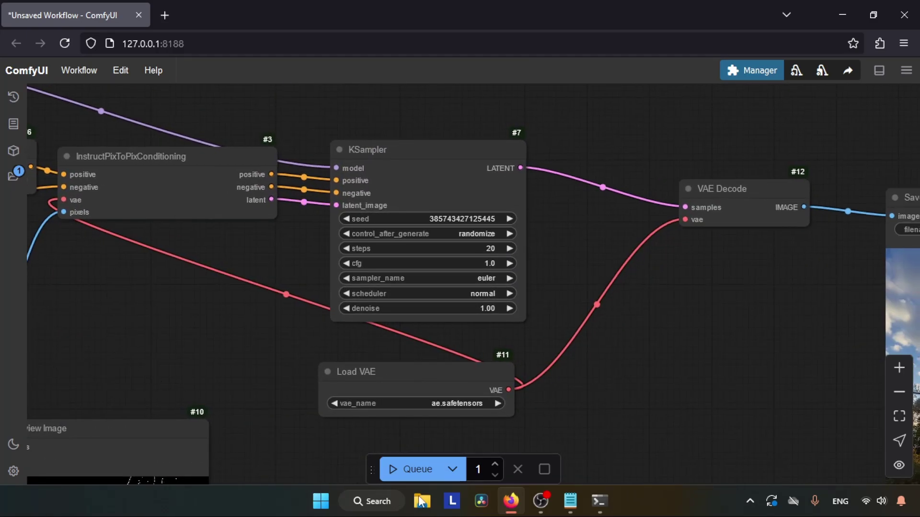
{"action": "left_click_drag", "start_coordinate": [639, 425], "coordinate": [325, 381]}
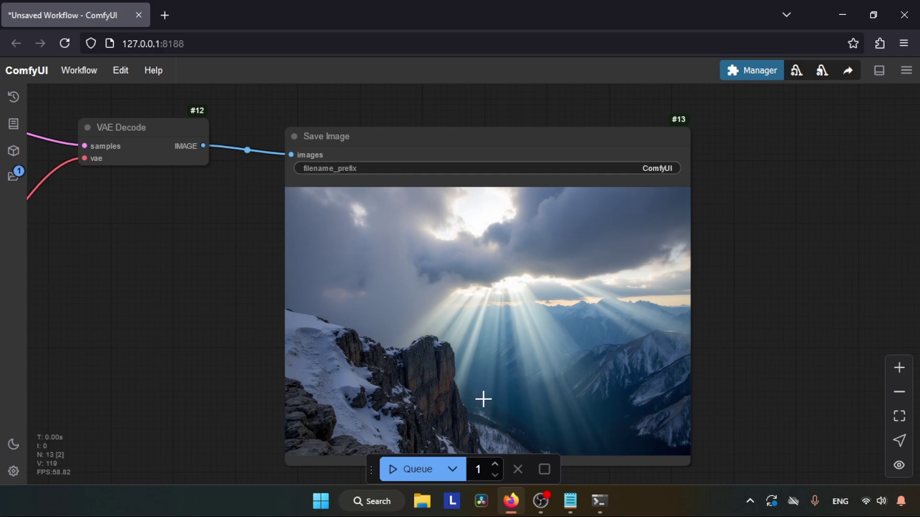
Open the generated snow mountain image in its own browser tab, inspect it, and close the tab.
{"action": "right_click", "coordinate": [482, 235]}
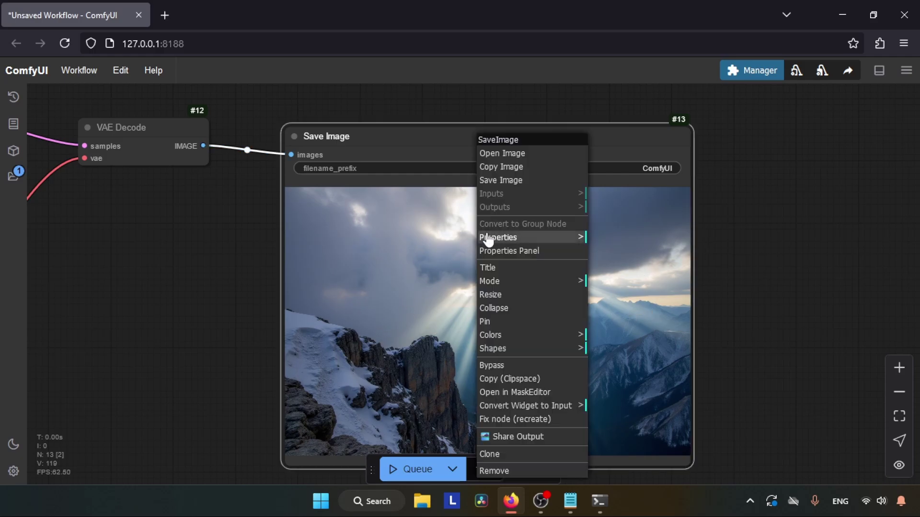
{"action": "left_click", "coordinate": [515, 154]}
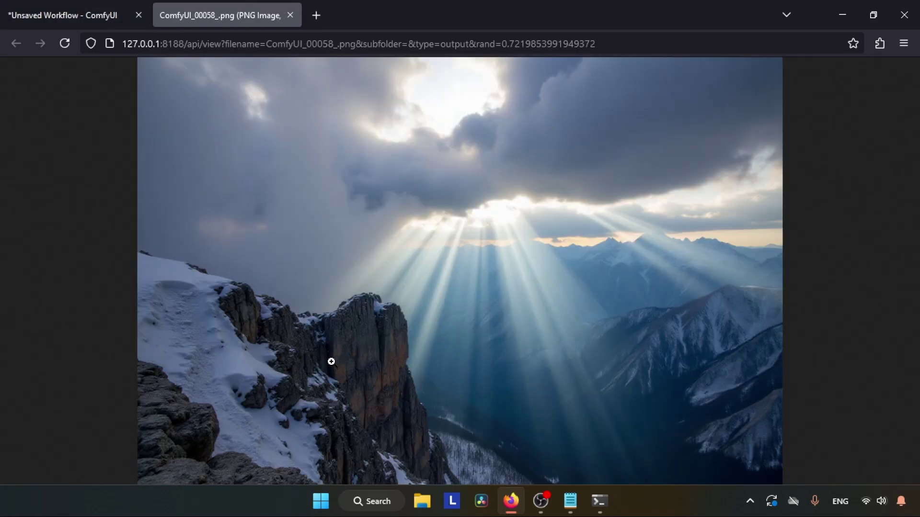
{"action": "left_click", "coordinate": [371, 361]}
{"action": "left_click", "coordinate": [360, 368]}
{"action": "left_click", "coordinate": [290, 14]}
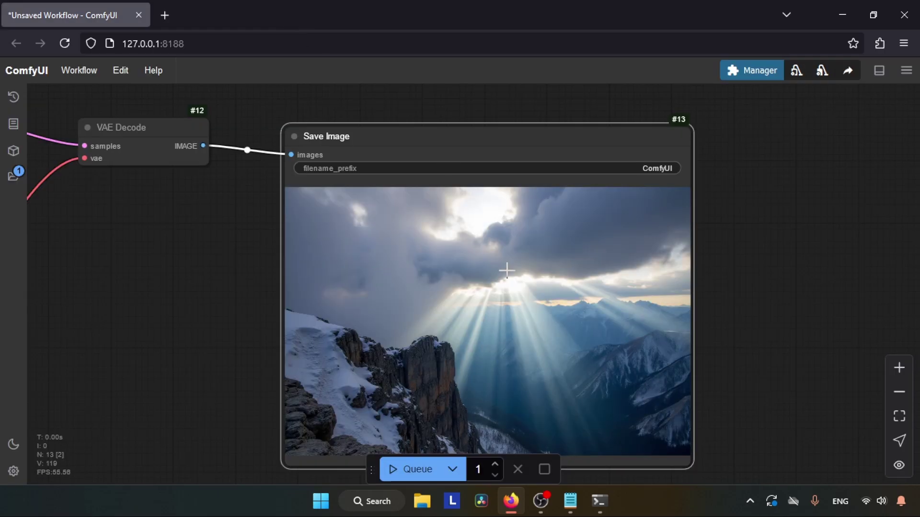
Mute the InstructPixToPixConditioning and KSampler nodes together so that only the Canny edge preview is processed.
{"action": "left_click_drag", "start_coordinate": [155, 272], "coordinate": [613, 238]}
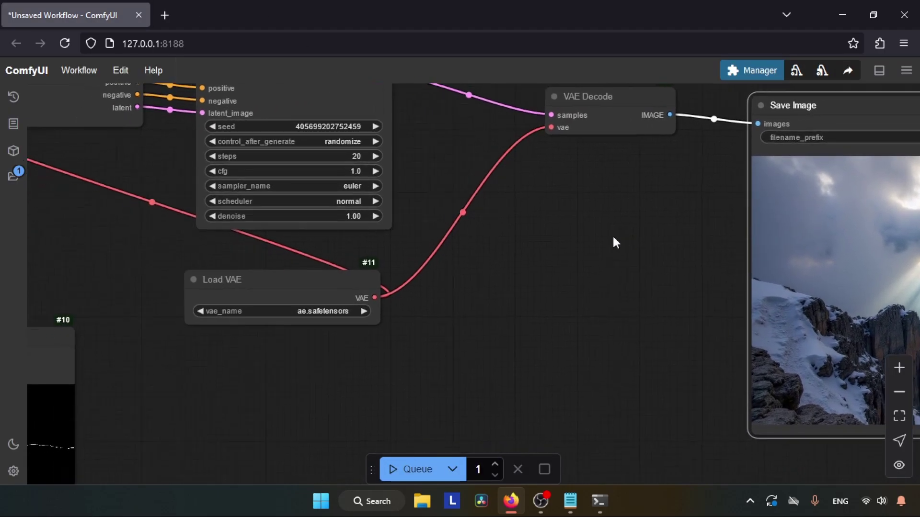
{"action": "left_click_drag", "start_coordinate": [260, 369], "coordinate": [788, 338]}
{"action": "left_click_drag", "start_coordinate": [182, 366], "coordinate": [535, 383]}
{"action": "left_click_drag", "start_coordinate": [666, 123], "coordinate": [518, 221]}
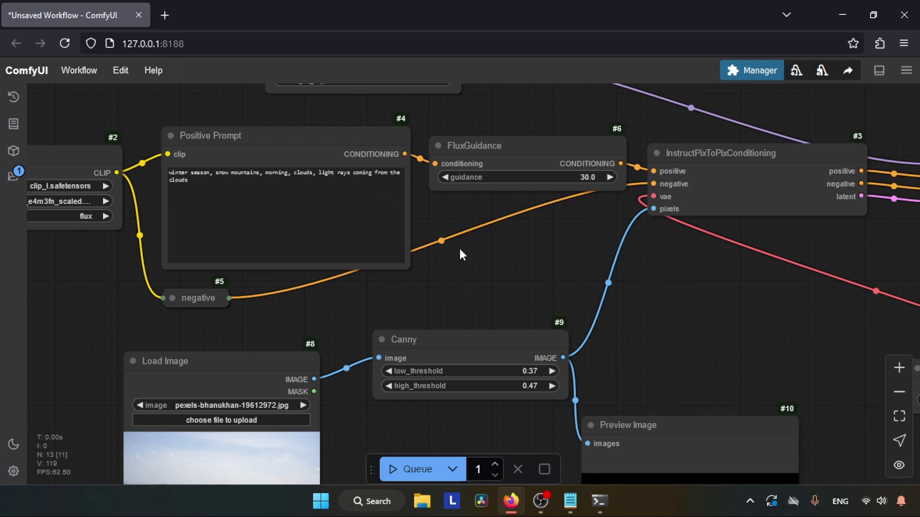
{"action": "left_click_drag", "start_coordinate": [495, 234], "coordinate": [378, 189]}
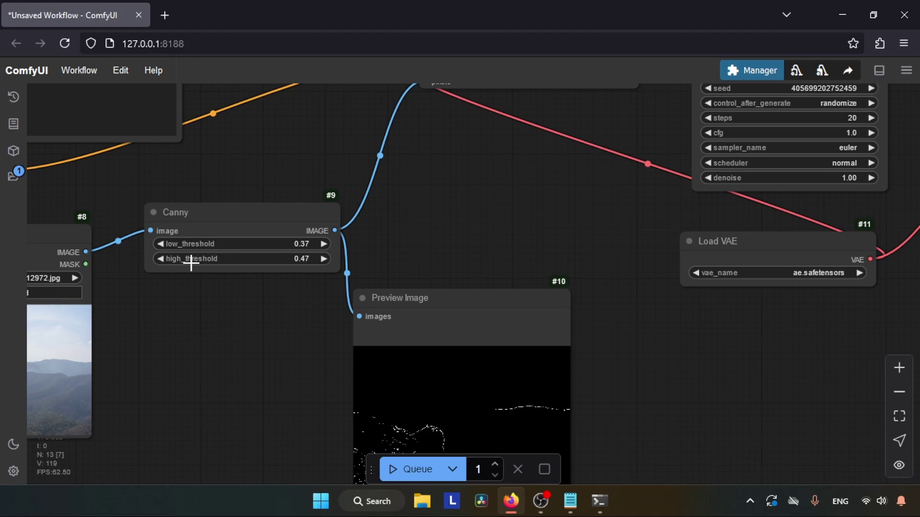
{"action": "left_click_drag", "start_coordinate": [463, 156], "coordinate": [401, 261]}
{"action": "left_click", "coordinate": [456, 166]}
{"action": "left_click", "coordinate": [726, 134], "text": "shift"}
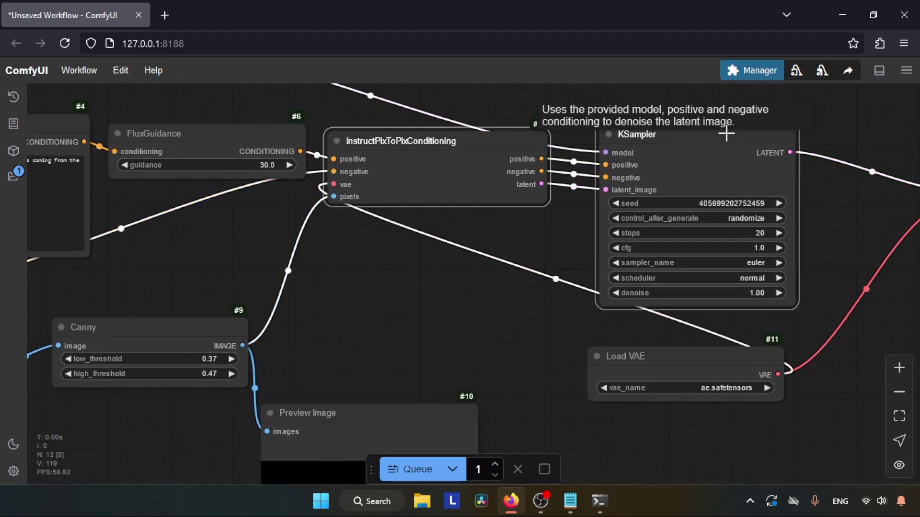
{"action": "key", "text": "ctrl+m"}
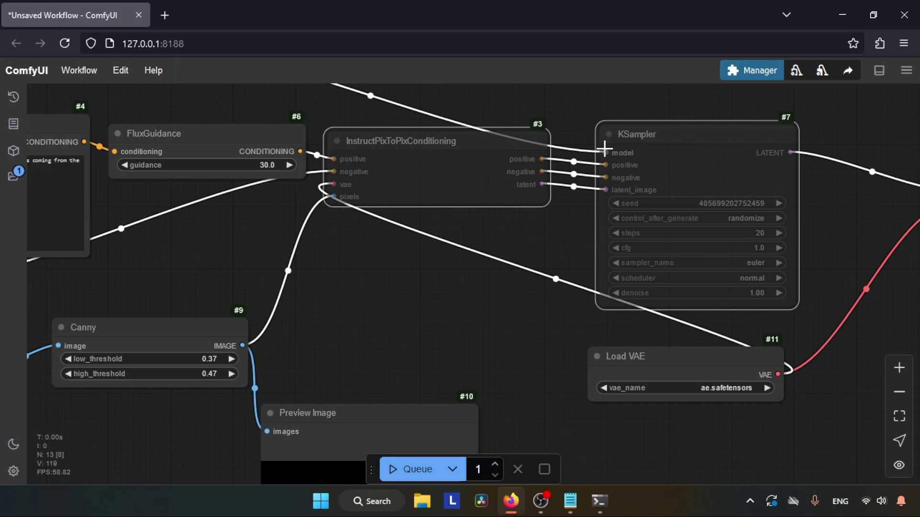
Set Canny's low_threshold to 0.23 and high_threshold to 0.39, and queue the workflow to refresh the edge preview.
{"action": "left_click_drag", "start_coordinate": [286, 371], "coordinate": [376, 201]}
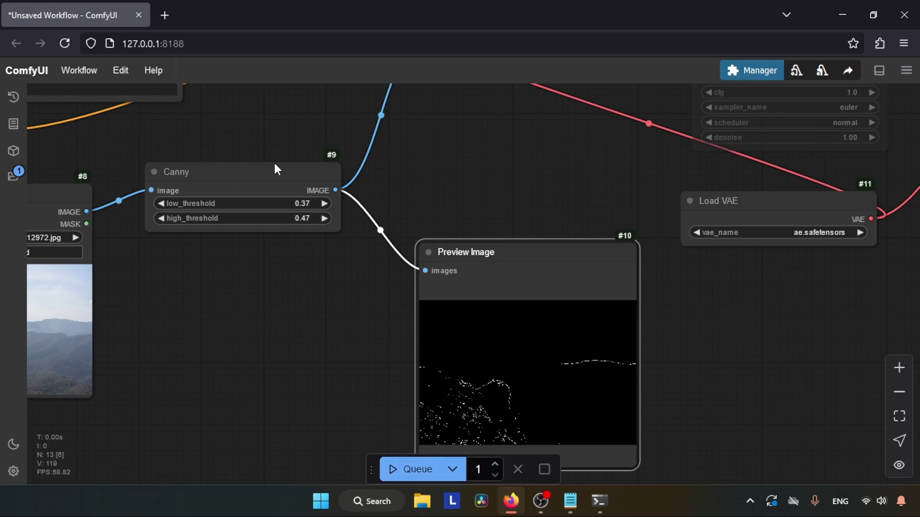
{"action": "mouse_move", "coordinate": [266, 216]}
{"action": "left_mouse_down"}
{"action": "mouse_move", "coordinate": [258, 212]}
{"action": "mouse_move", "coordinate": [267, 200]}
{"action": "mouse_move", "coordinate": [244, 216]}
{"action": "mouse_move", "coordinate": [254, 220]}
{"action": "left_mouse_up"}
{"action": "left_click_drag", "start_coordinate": [275, 222], "coordinate": [285, 208]}
{"action": "left_click", "coordinate": [405, 469]}
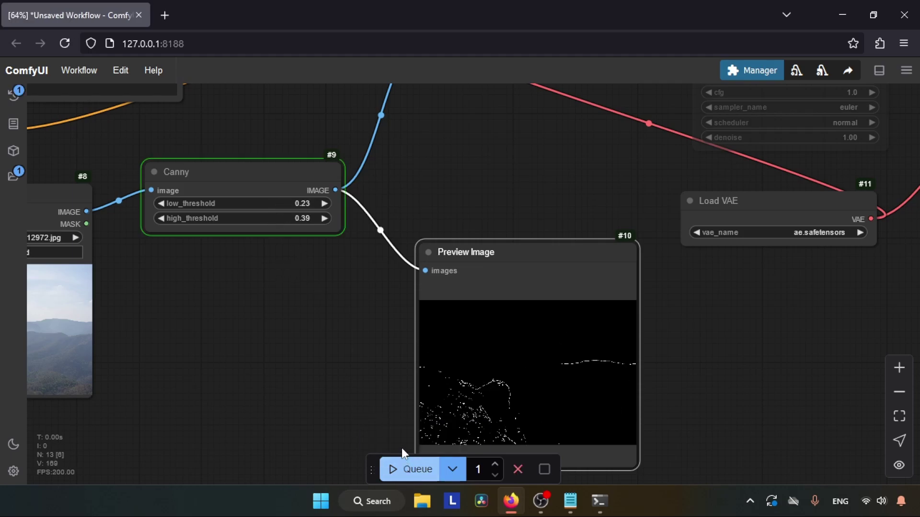
{"action": "left_click_drag", "start_coordinate": [401, 410], "coordinate": [317, 302]}
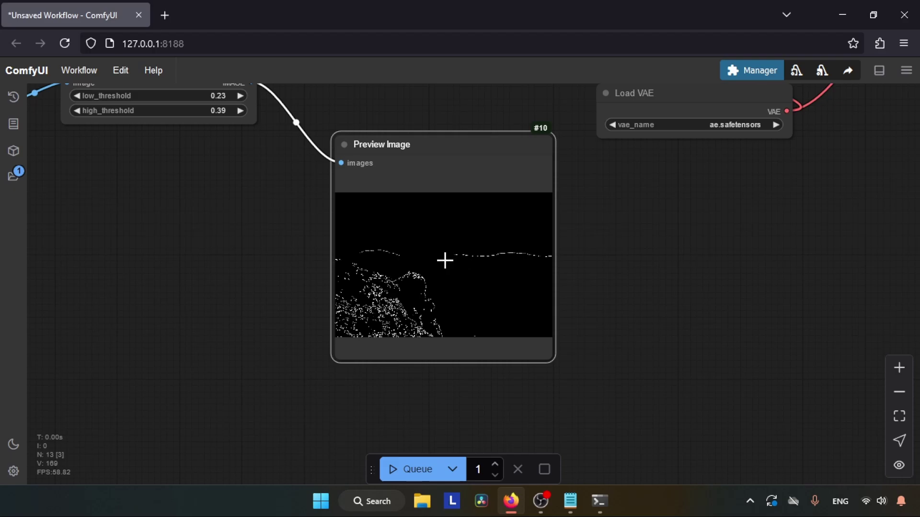
{"action": "scroll", "coordinate": [610, 275], "scroll_direction": "up", "scroll_amount": 2}
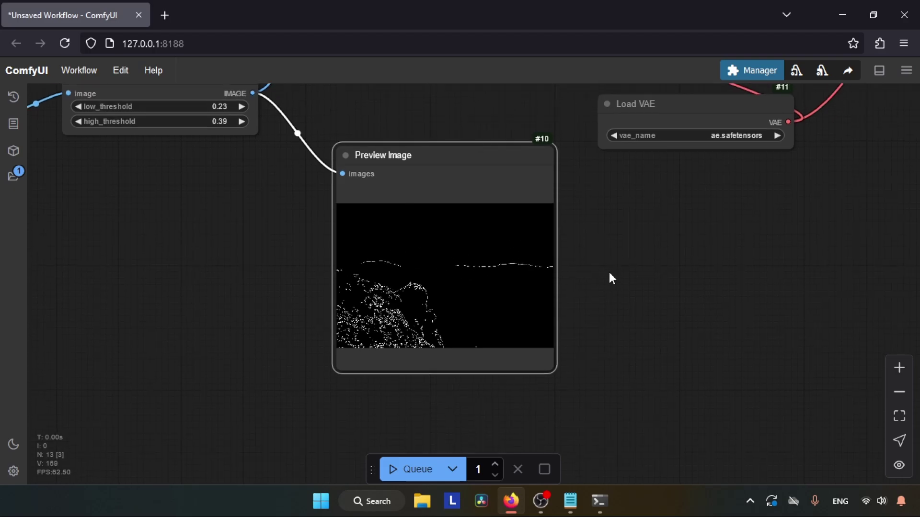
Select the InstructPixToPixConditioning and KSampler nodes together and unmute them so the workflow can generate images again.
{"action": "scroll", "coordinate": [489, 196], "scroll_direction": "up", "scroll_amount": 10}
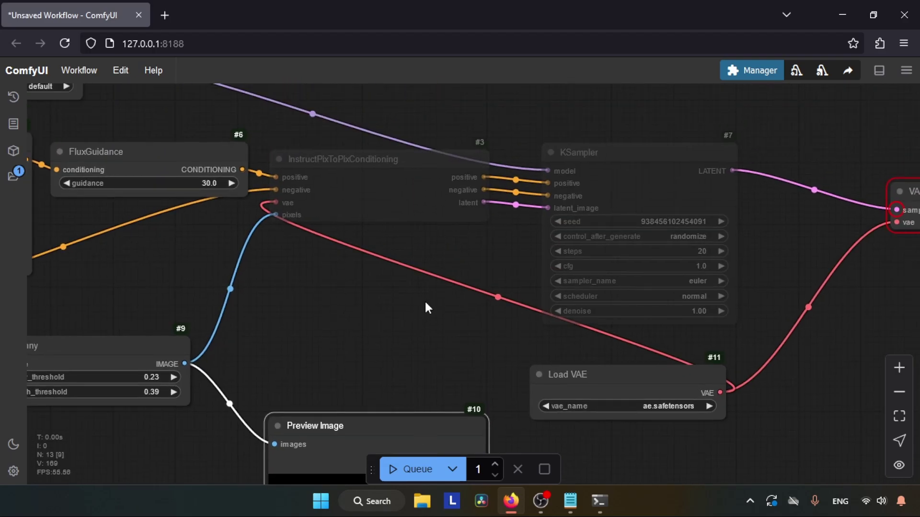
{"action": "scroll", "coordinate": [427, 308], "scroll_direction": "right", "scroll_amount": 3}
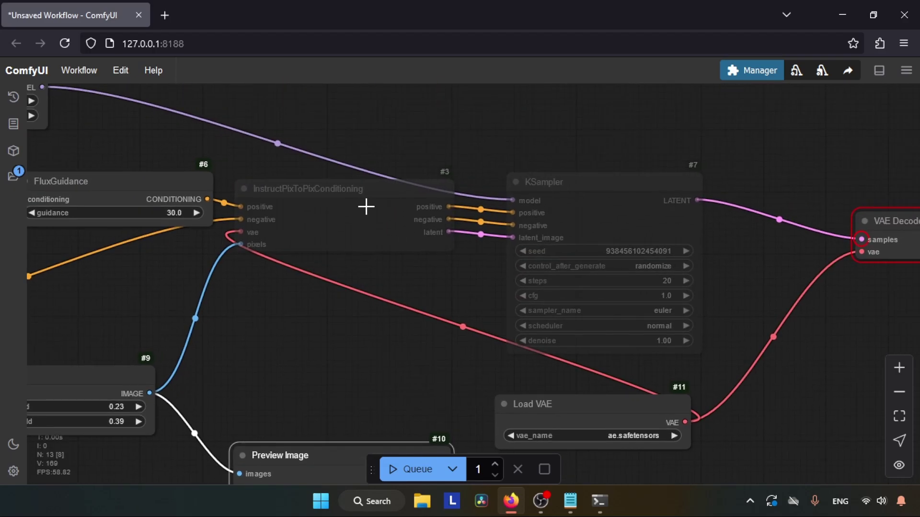
{"action": "left_click", "coordinate": [611, 180]}
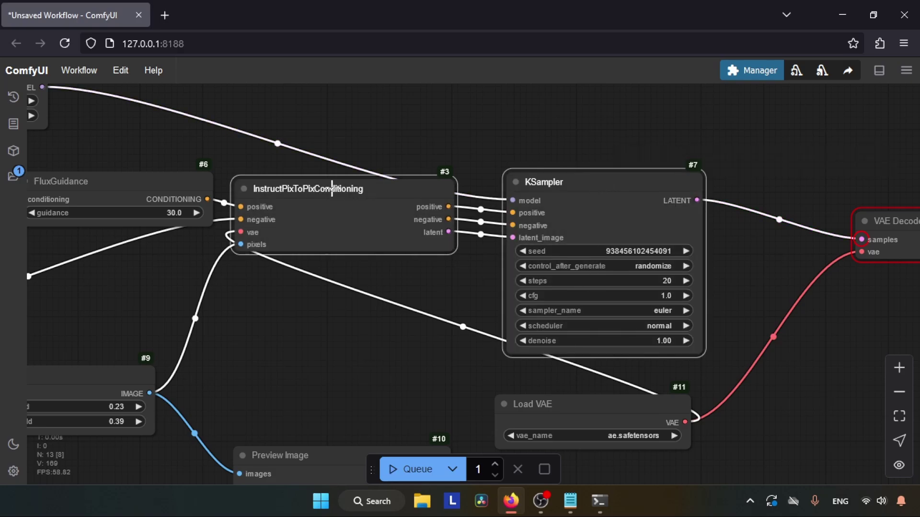
{"action": "left_click_drag", "start_coordinate": [294, 298], "coordinate": [421, 84]}
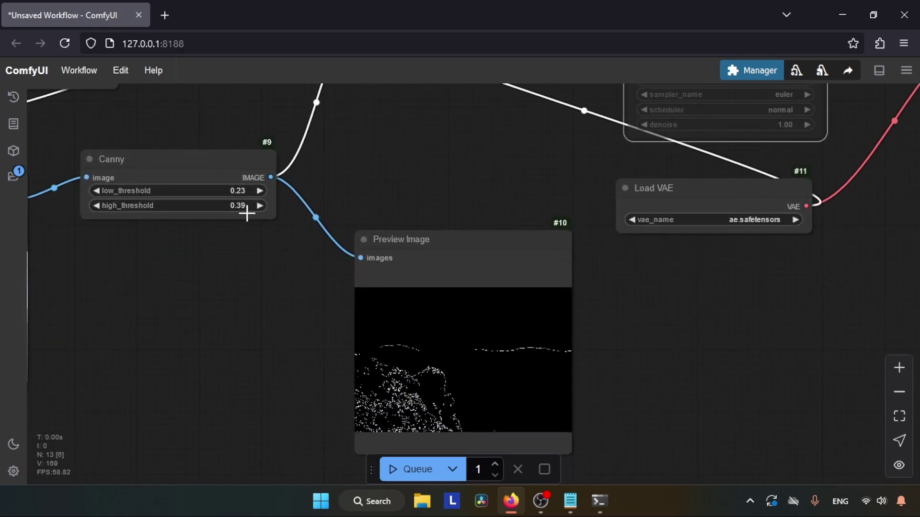
{"action": "scroll", "coordinate": [460, 311], "scroll_direction": "down", "scroll_amount": 4}
{"action": "scroll", "coordinate": [479, 268], "scroll_direction": "up", "scroll_amount": 2}
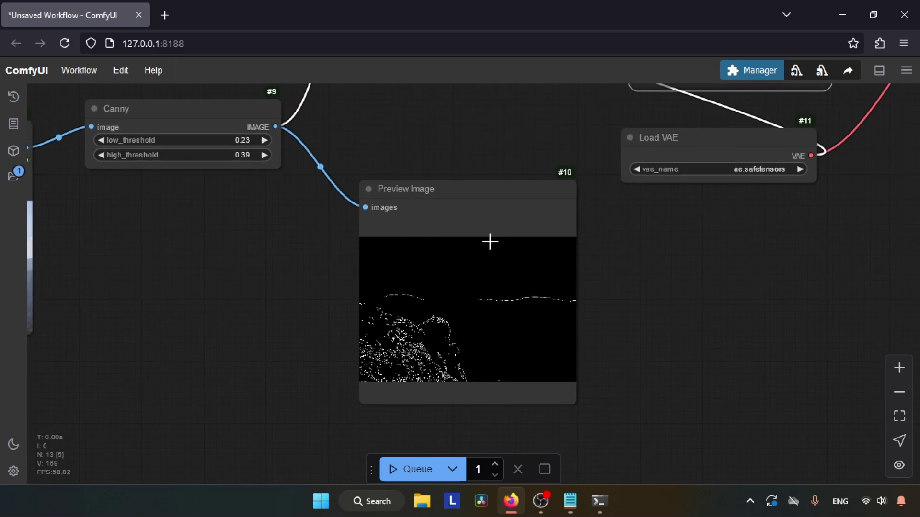
{"action": "scroll", "coordinate": [479, 335], "scroll_direction": "up", "scroll_amount": 5}
{"action": "scroll", "coordinate": [479, 335], "scroll_direction": "right", "scroll_amount": 2}
{"action": "scroll", "coordinate": [446, 153], "scroll_direction": "up", "scroll_amount": 2}
{"action": "scroll", "coordinate": [445, 153], "scroll_direction": "right", "scroll_amount": 1}
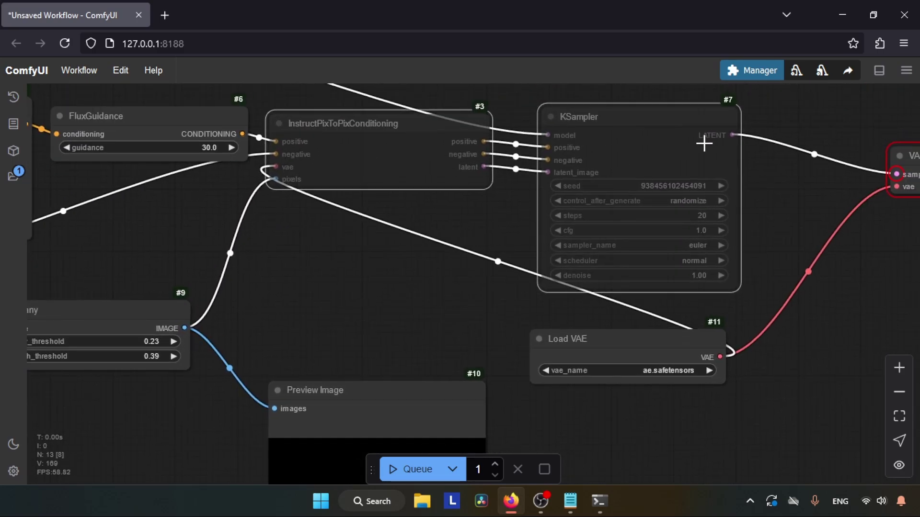
{"action": "scroll", "coordinate": [327, 317], "scroll_direction": "down", "scroll_amount": 4}
{"action": "scroll", "coordinate": [327, 317], "scroll_direction": "left", "scroll_amount": 5}
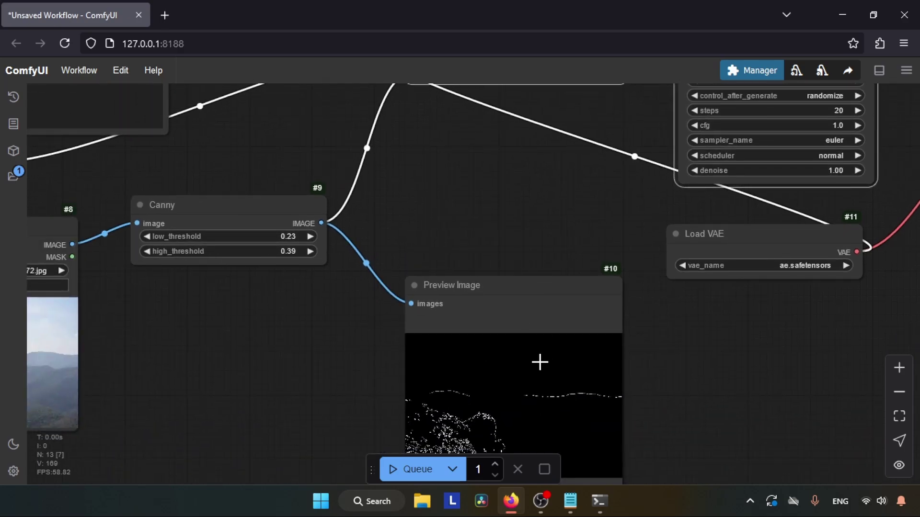
Review the Canny thresholds and edge preview alongside the re-enabled InstructPixToPixConditioning and KSampler nodes.
{"action": "scroll", "coordinate": [455, 206], "scroll_direction": "up", "scroll_amount": 6}
{"action": "scroll", "coordinate": [522, 129], "scroll_direction": "right", "scroll_amount": 5}
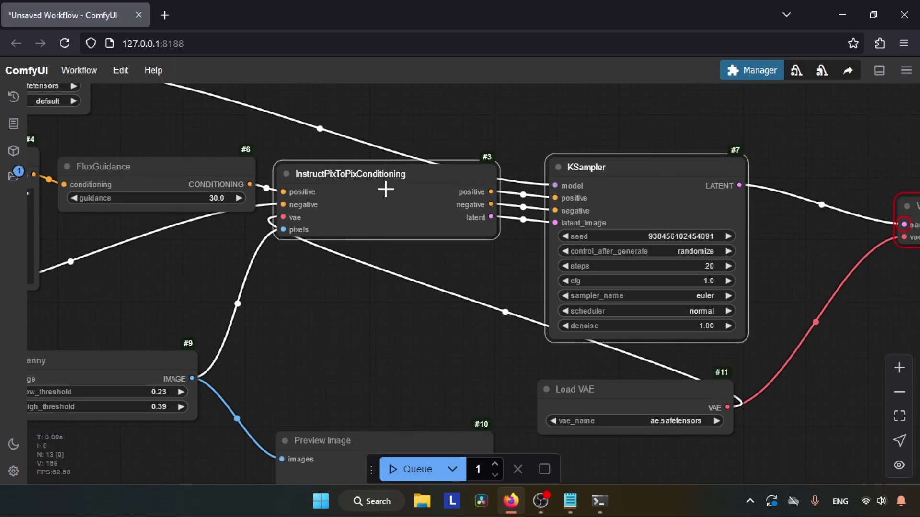
{"action": "scroll", "coordinate": [519, 199], "scroll_direction": "down", "scroll_amount": 9}
{"action": "scroll", "coordinate": [519, 200], "scroll_direction": "left", "scroll_amount": 9}
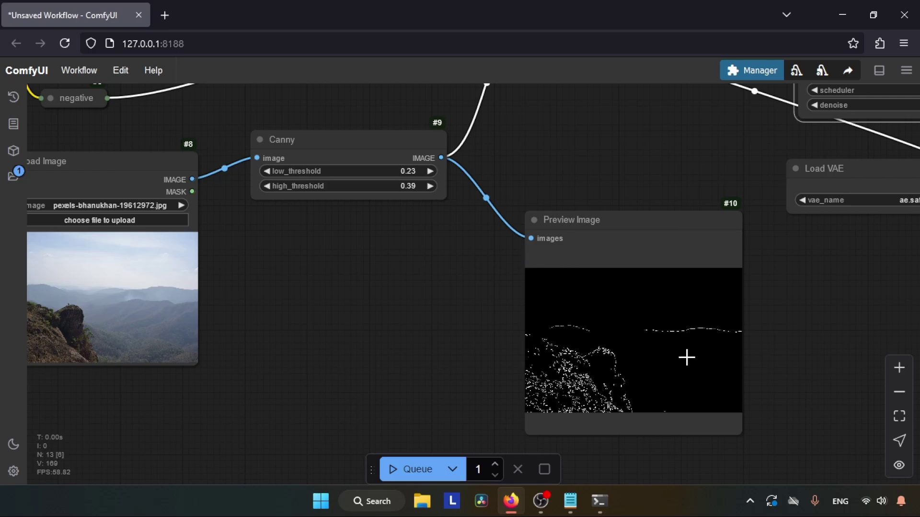
{"action": "scroll", "coordinate": [687, 357], "scroll_direction": "up", "scroll_amount": 9}
{"action": "scroll", "coordinate": [686, 357], "scroll_direction": "right", "scroll_amount": 15}
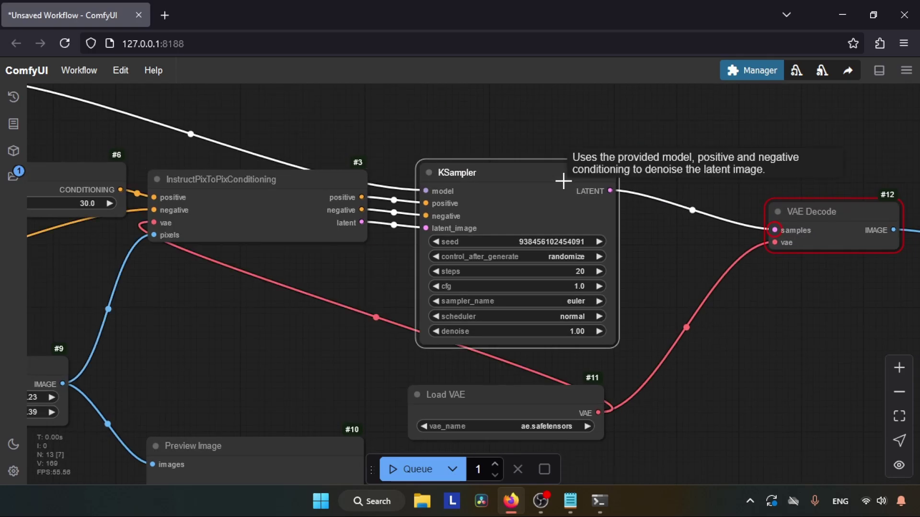
{"action": "scroll", "coordinate": [354, 294], "scroll_direction": "down", "scroll_amount": 4}
{"action": "scroll", "coordinate": [354, 293], "scroll_direction": "left", "scroll_amount": 6}
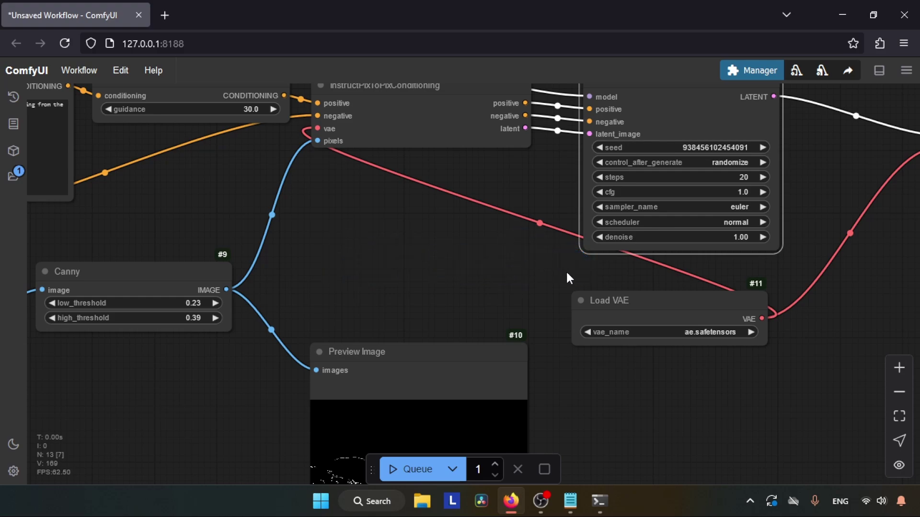
Search the web for "flux 1 canny gguf" in a new browser tab and open the SporkySporkness/FLUX.1-Canny-dev-GGUF model page.
{"action": "left_click", "coordinate": [164, 17]}
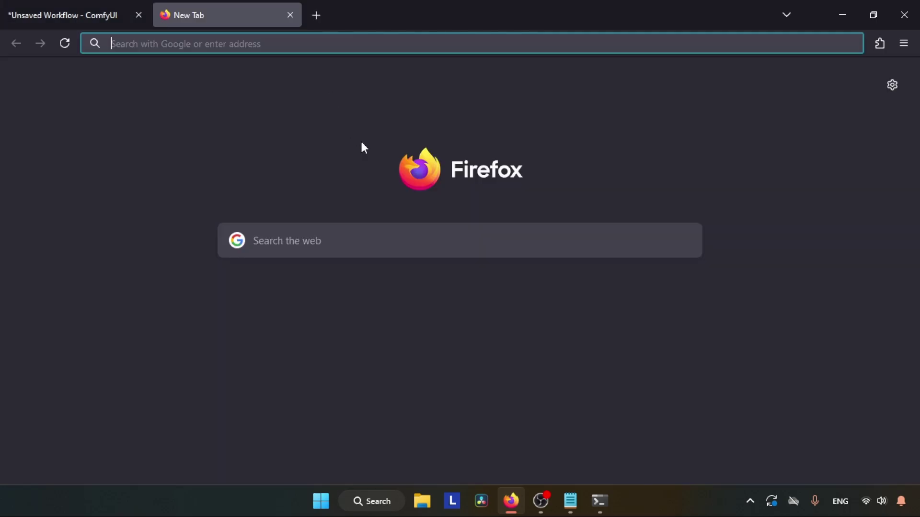
{"action": "type", "text": "flux 1"}
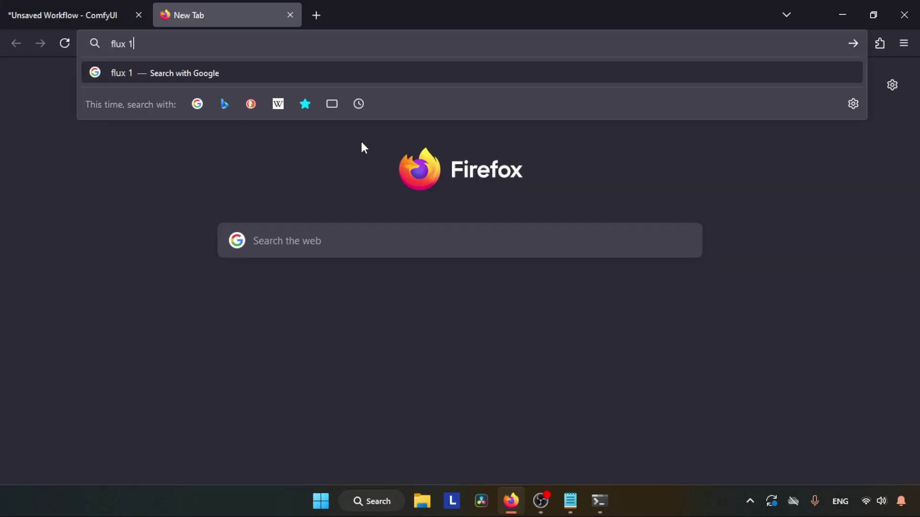
{"action": "type", "text": " canny gguf"}
{"action": "key", "text": "Return"}
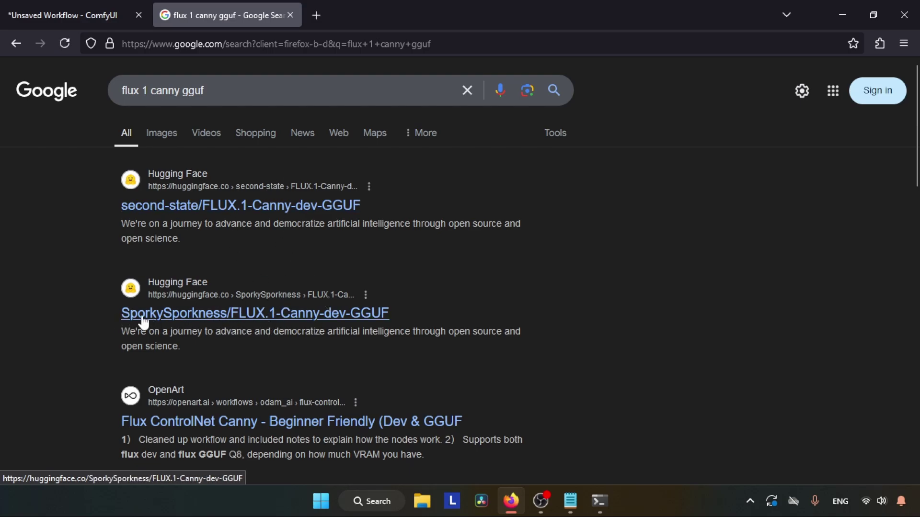
{"action": "left_click", "coordinate": [245, 321]}
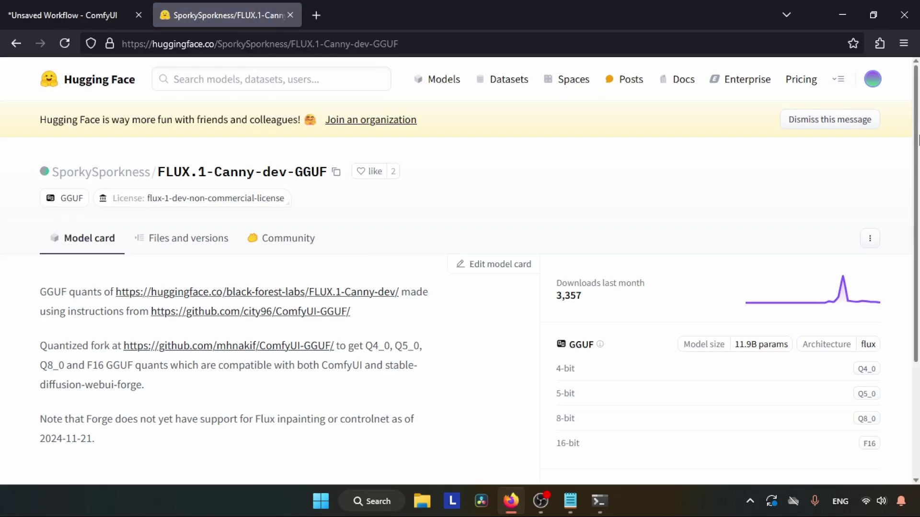
Open the repository's file list and highlight the F16 and Q4_0 GGUF file names to compare the available model sizes.
{"action": "scroll", "coordinate": [181, 205], "scroll_direction": "down", "scroll_amount": 3}
{"action": "scroll", "coordinate": [180, 205], "scroll_direction": "up", "scroll_amount": 2}
{"action": "left_click", "coordinate": [184, 206]}
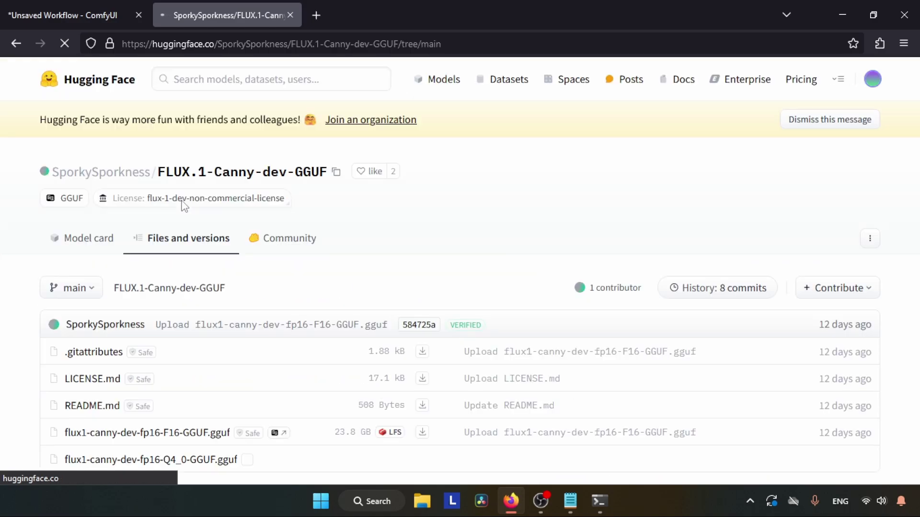
{"action": "scroll", "coordinate": [893, 304], "scroll_direction": "down", "scroll_amount": 2}
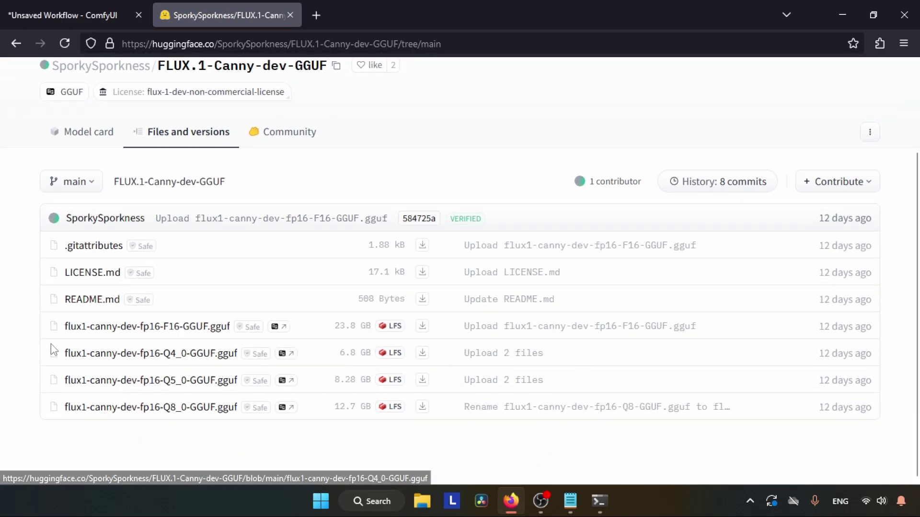
{"action": "left_click_drag", "start_coordinate": [63, 353], "coordinate": [313, 365]}
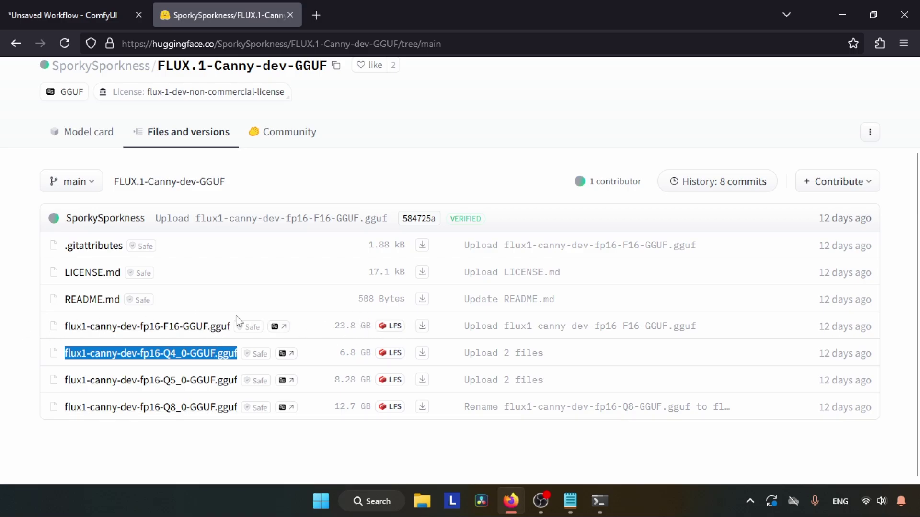
{"action": "left_click_drag", "start_coordinate": [53, 321], "coordinate": [263, 330]}
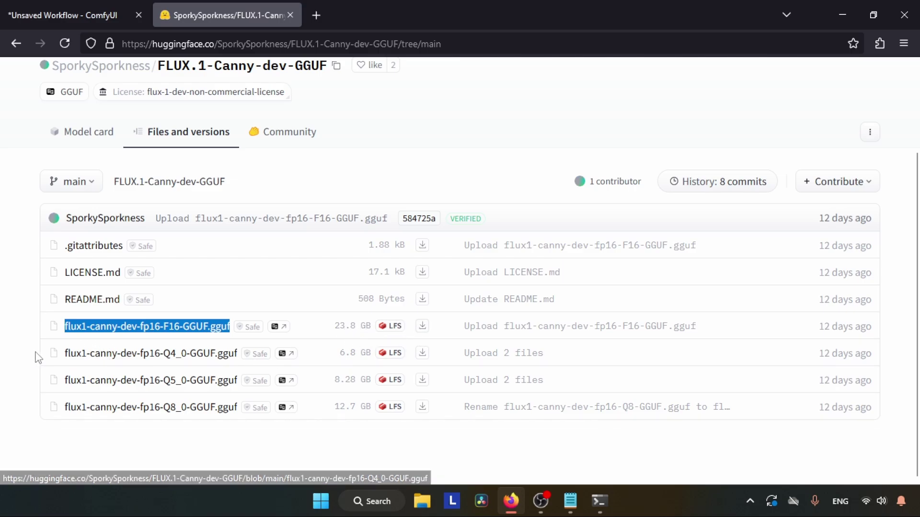
{"action": "left_click_drag", "start_coordinate": [37, 357], "coordinate": [334, 359]}
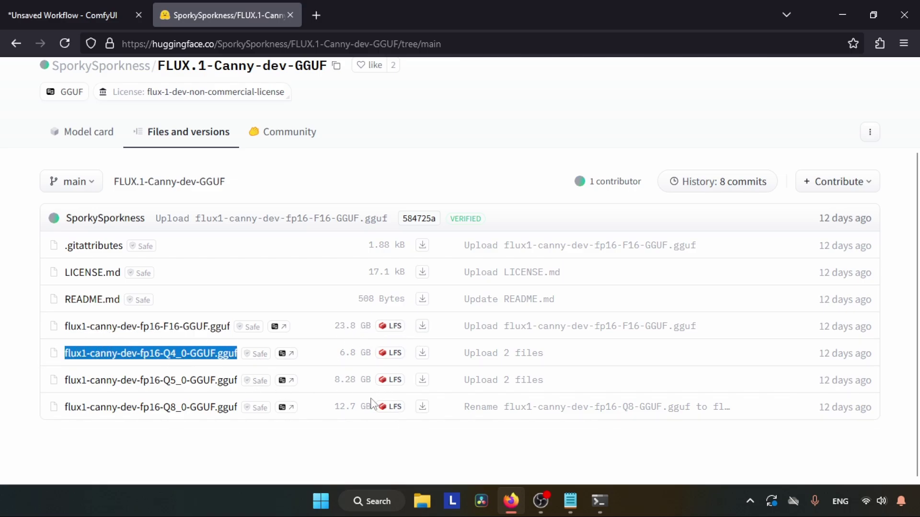